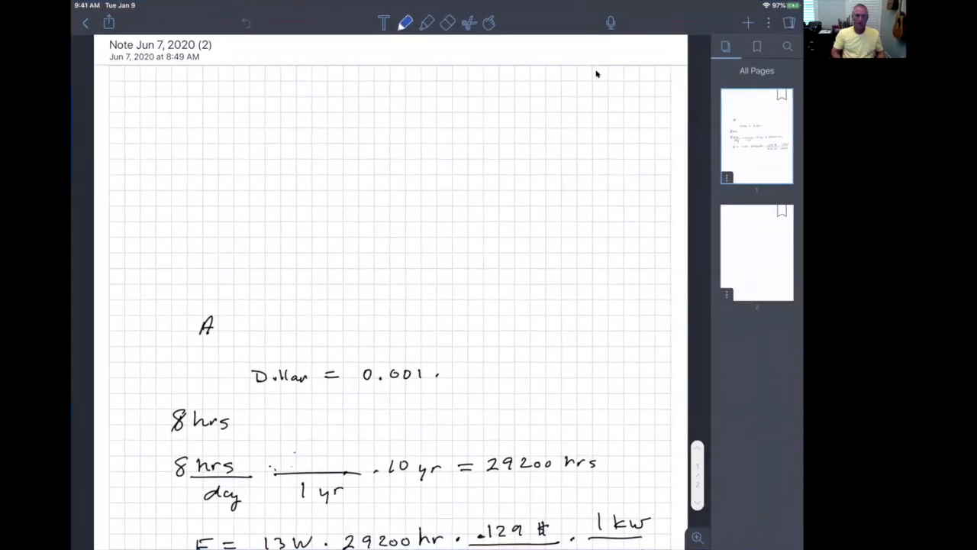
Draw a pair of crossing vertical and horizontal axes in blue on the blank grid page
scroll(597, 73, "down", 10)
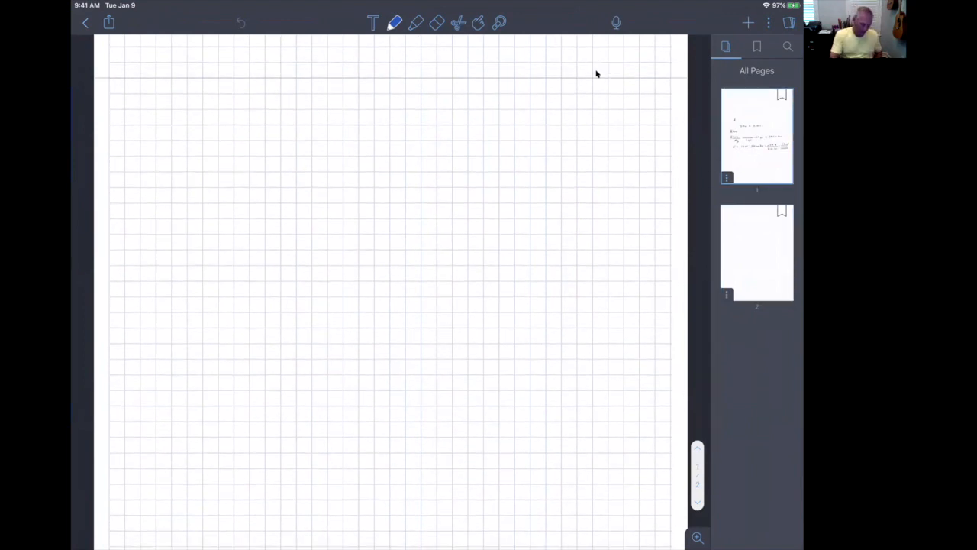
left_click_drag(297, 110, 300, 352)
left_click_drag(207, 250, 584, 250)
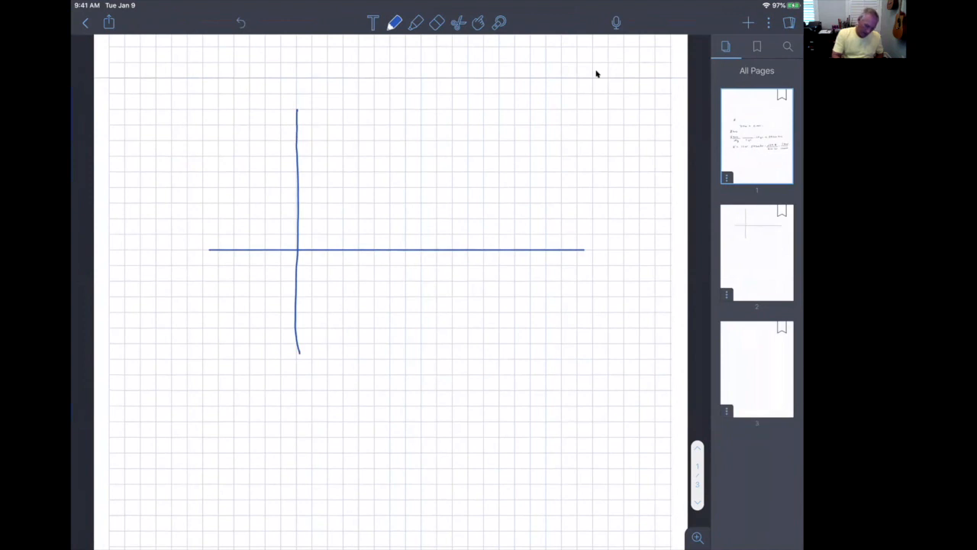
Draw a blue vector from the origin into the upper-right quadrant with an arrowhead, and label it F
left_click_drag(439, 124, 297, 249)
mouse_move(422, 127)
left_mouse_down()
mouse_move(438, 125)
mouse_move(432, 136)
left_mouse_up()
left_click_drag(406, 83, 409, 101)
mouse_move(405, 82)
left_mouse_down()
mouse_move(426, 80)
mouse_move(422, 88)
left_mouse_up()
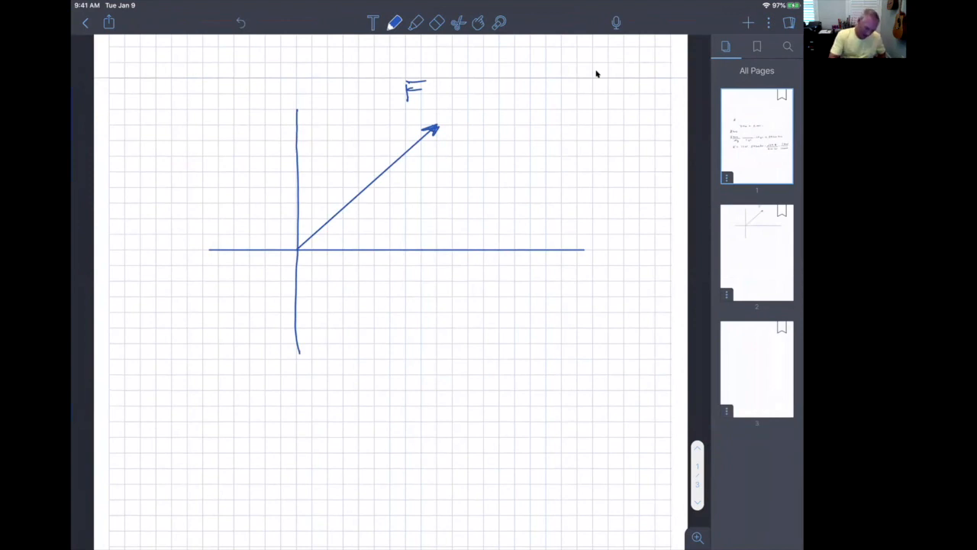
Sketch a double-headed length arrow labelled 5 alongside vector F and erase it again
mouse_move(286, 231)
left_mouse_down()
mouse_move(420, 124)
mouse_move(435, 126)
mouse_move(420, 113)
left_mouse_up()
mouse_move(275, 223)
left_mouse_down()
mouse_move(297, 249)
mouse_move(282, 237)
mouse_move(297, 230)
left_mouse_up()
mouse_move(317, 155)
left_mouse_down()
mouse_move(329, 154)
mouse_move(310, 171)
left_mouse_up()
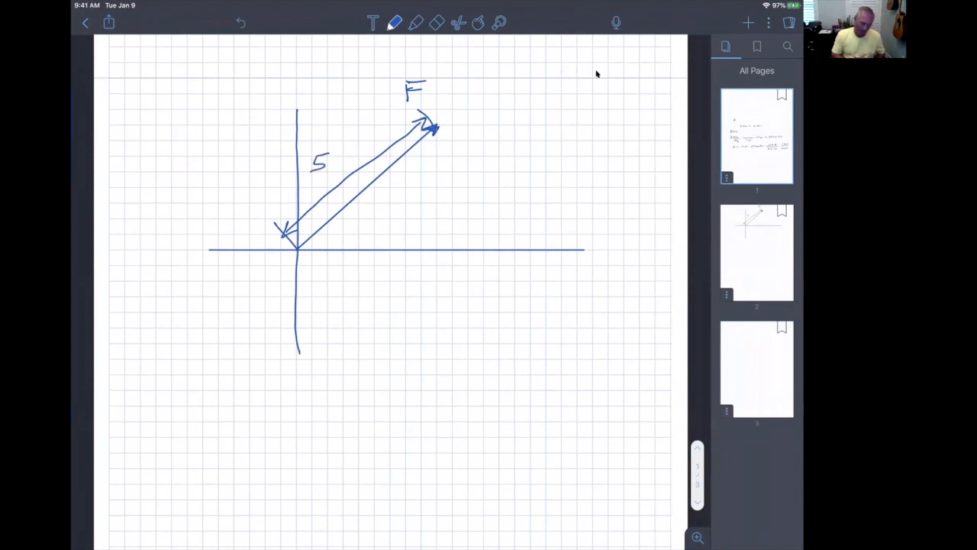
left_click(437, 22)
mouse_move(427, 115)
left_mouse_down()
mouse_move(412, 129)
mouse_move(425, 119)
left_mouse_up()
mouse_move(374, 141)
left_mouse_down()
mouse_move(316, 169)
mouse_move(396, 143)
mouse_move(328, 180)
mouse_move(356, 170)
mouse_move(284, 238)
mouse_move(277, 221)
mouse_move(286, 234)
mouse_move(305, 216)
mouse_move(291, 235)
mouse_move(291, 223)
left_mouse_up()
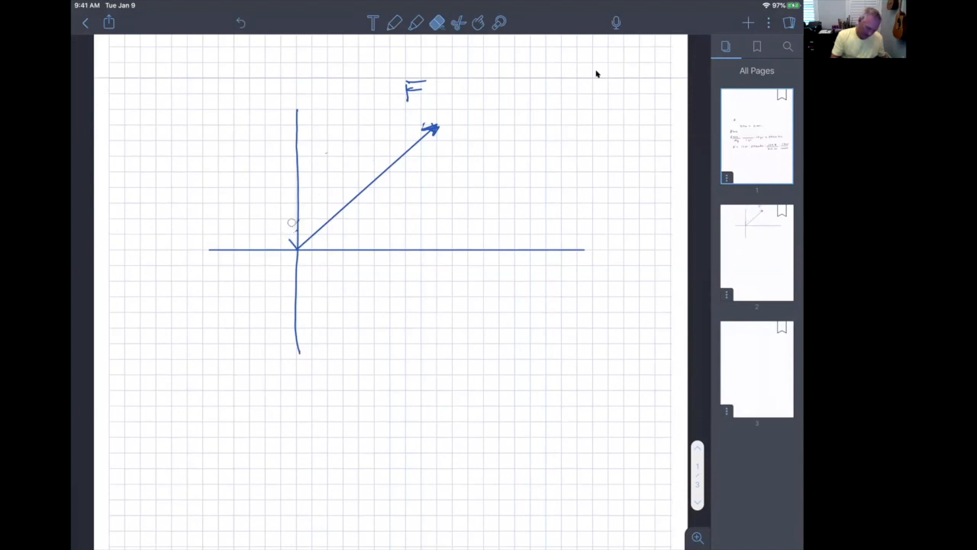
Mark the angle θ between the horizontal axis and F with a curved arrow, and finish the axis with an arrowhead labelled x
left_click(394, 22)
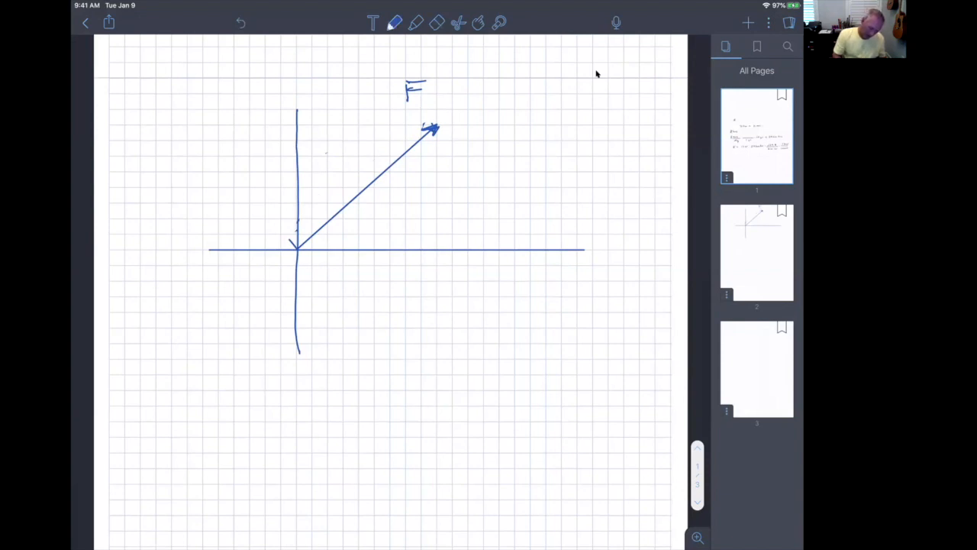
left_click_drag(348, 219, 362, 227)
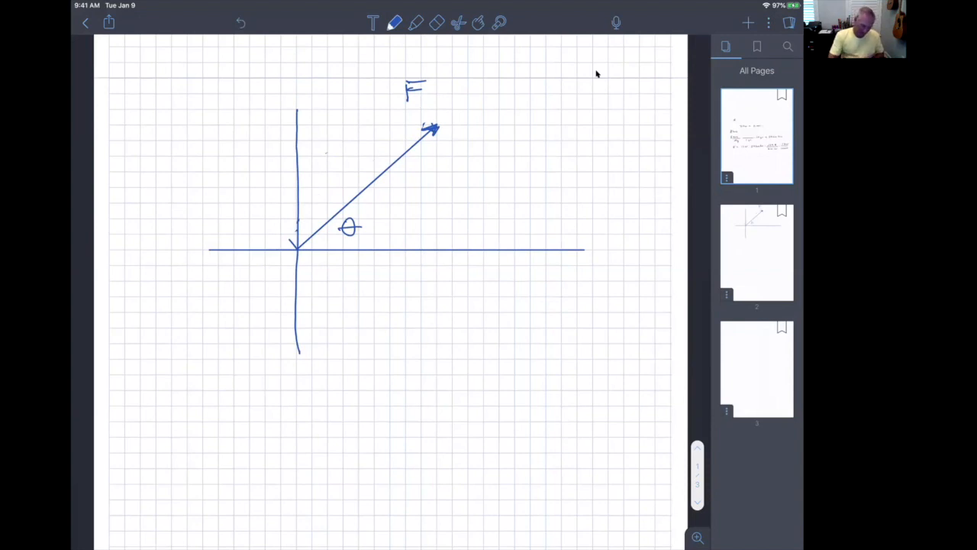
mouse_move(577, 246)
left_mouse_down()
mouse_move(588, 250)
mouse_move(578, 255)
left_mouse_up()
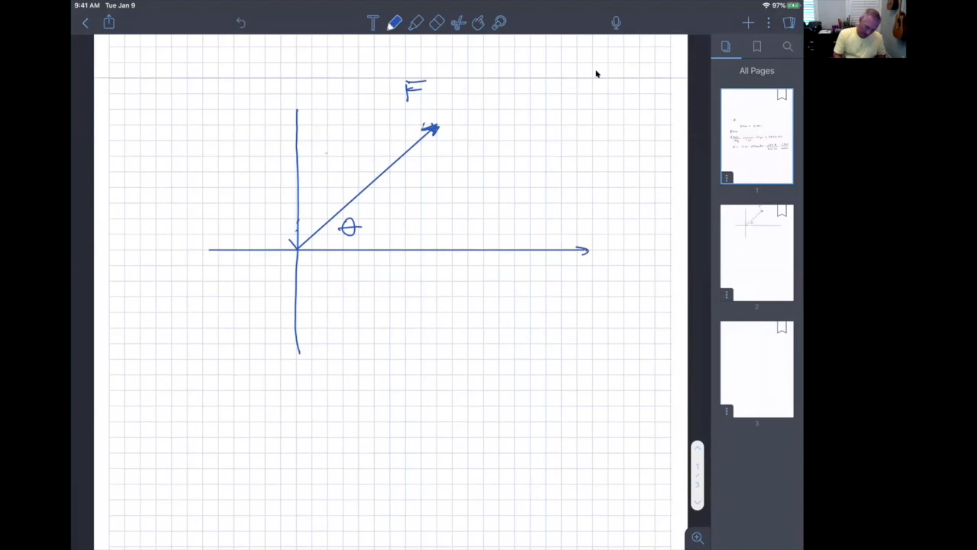
left_click_drag(595, 260, 604, 269)
left_click_drag(607, 260, 592, 268)
left_click_drag(379, 244, 373, 204)
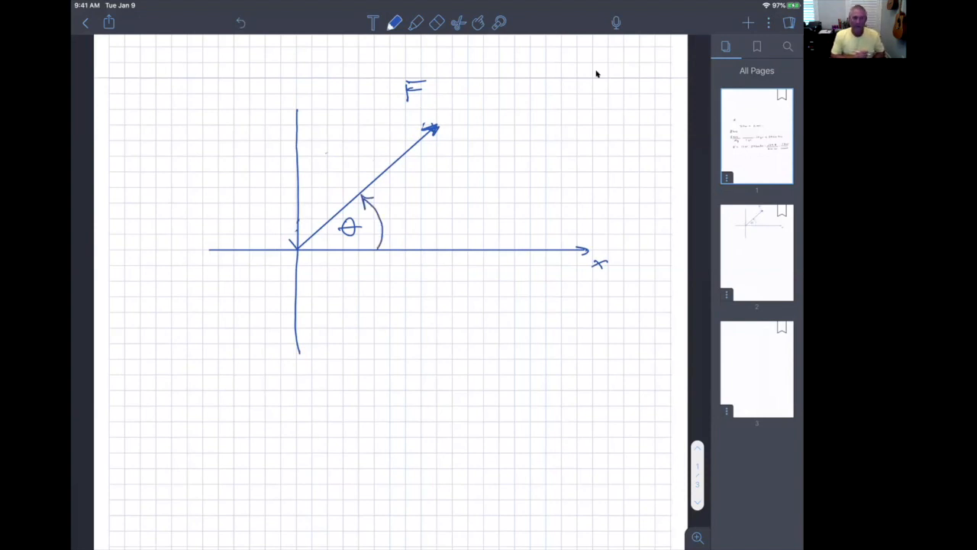
Draw F's horizontal component as a red arrow along the x axis with a dashed line from F's tip, and label it Fx
left_click(415, 23)
left_click(394, 23)
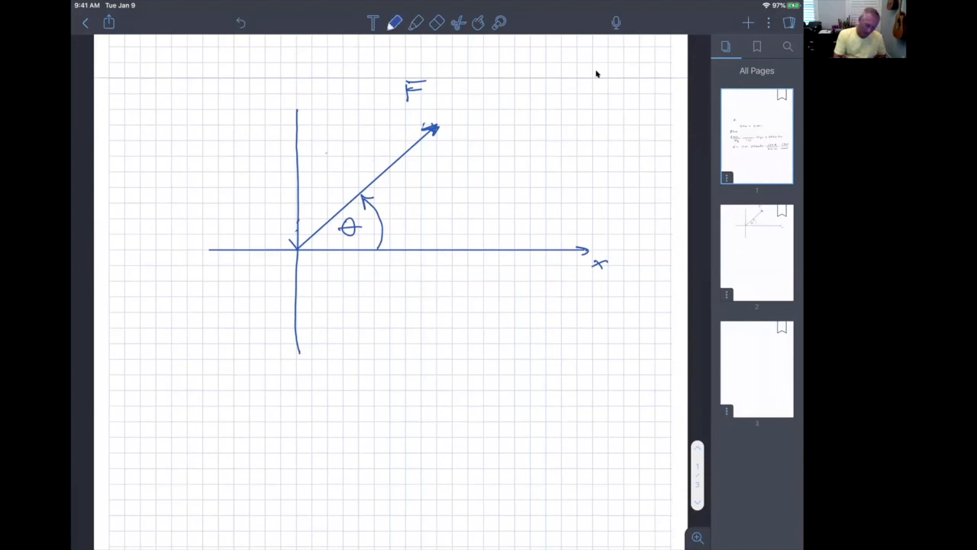
left_click(394, 23)
left_click(466, 74)
mouse_move(311, 249)
left_mouse_down()
mouse_move(441, 250)
mouse_move(433, 260)
left_mouse_up()
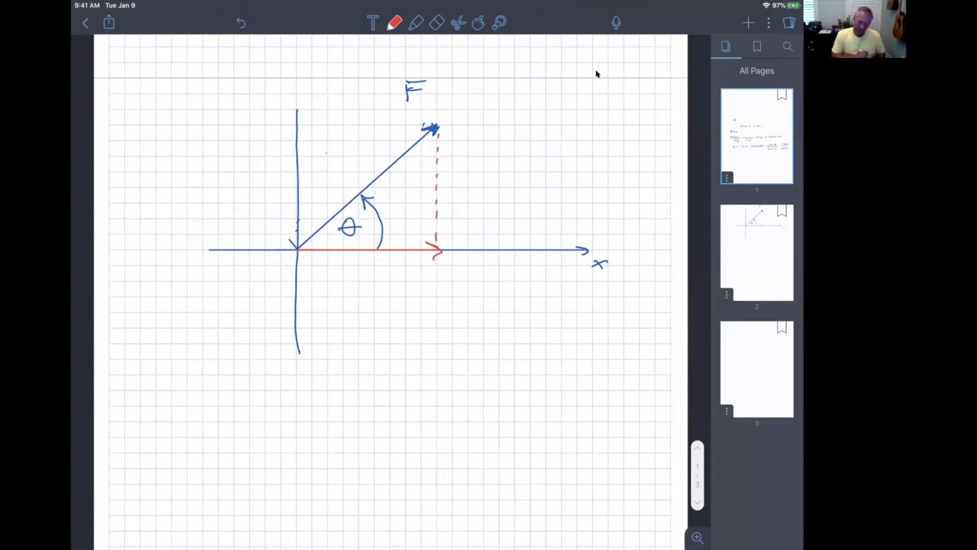
left_click_drag(337, 262, 339, 277)
left_click_drag(333, 261, 347, 267)
left_click_drag(350, 269, 359, 281)
left_click_drag(357, 270, 352, 283)
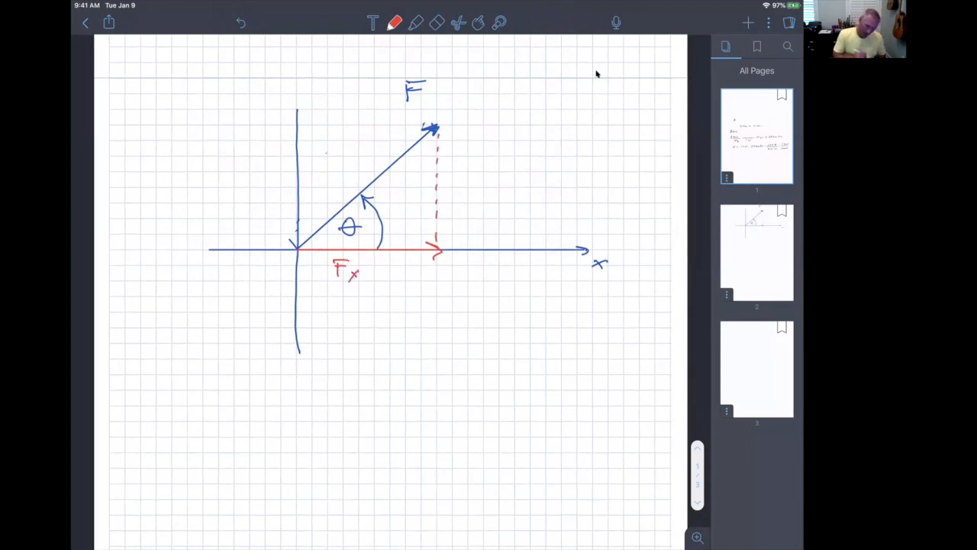
Draw F's vertical component as a thick orange upward arrow on the vertical axis and label it Fy
left_click(394, 22)
left_click(467, 129)
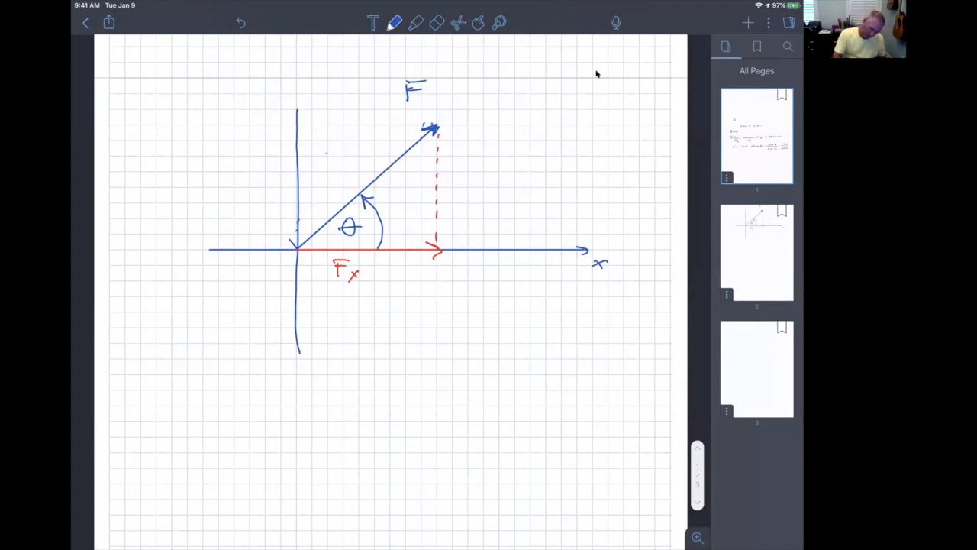
left_click_drag(297, 127, 301, 151)
left_click(395, 23)
left_click(441, 74)
left_click_drag(298, 129, 295, 246)
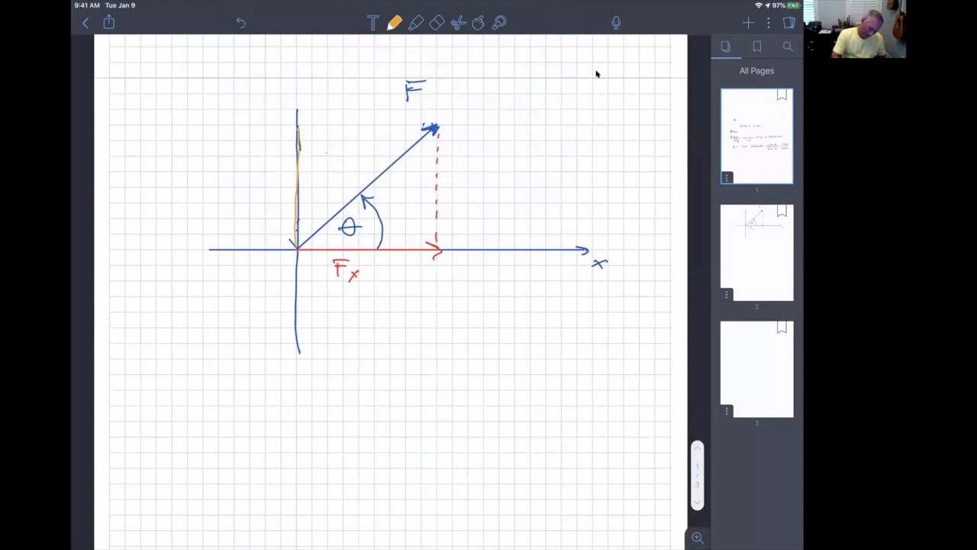
mouse_move(295, 176)
left_mouse_down()
mouse_move(297, 148)
mouse_move(298, 230)
left_mouse_up()
mouse_move(290, 136)
left_mouse_down()
mouse_move(308, 134)
mouse_move(252, 159)
mouse_move(268, 138)
left_mouse_up()
mouse_move(247, 152)
left_mouse_down()
mouse_move(262, 149)
mouse_move(266, 172)
left_mouse_up()
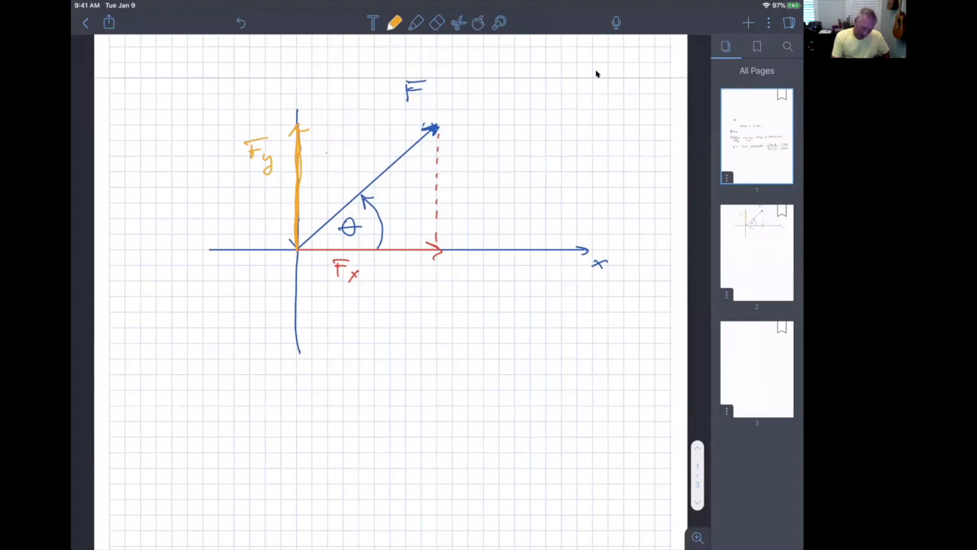
Write the equation Fy = |F| sin(θ) in orange below the diagram
left_click_drag(381, 312, 382, 330)
mouse_move(379, 312)
left_mouse_down()
mouse_move(394, 310)
mouse_move(392, 319)
left_mouse_up()
left_click_drag(396, 324, 401, 334)
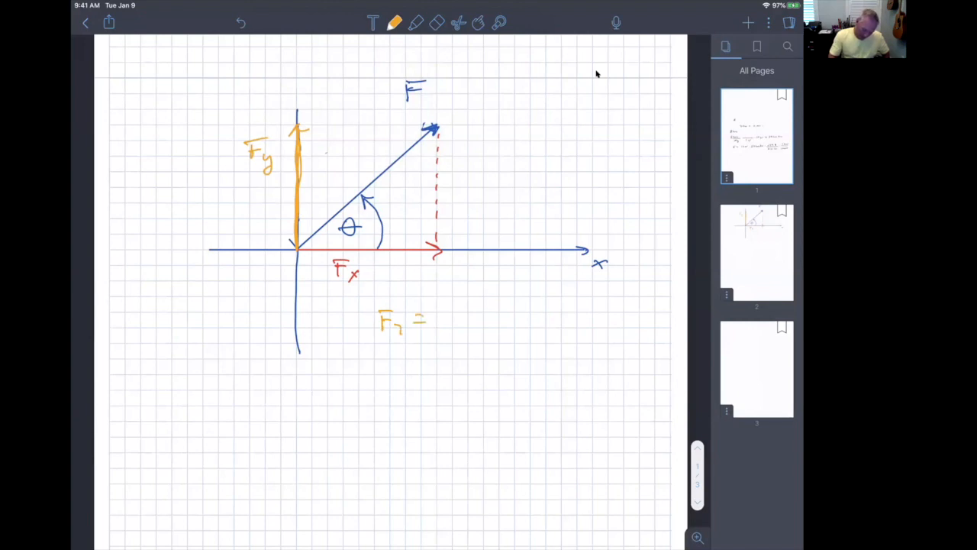
left_click_drag(450, 310, 450, 329)
left_click_drag(449, 310, 461, 309)
left_click_drag(453, 318, 469, 331)
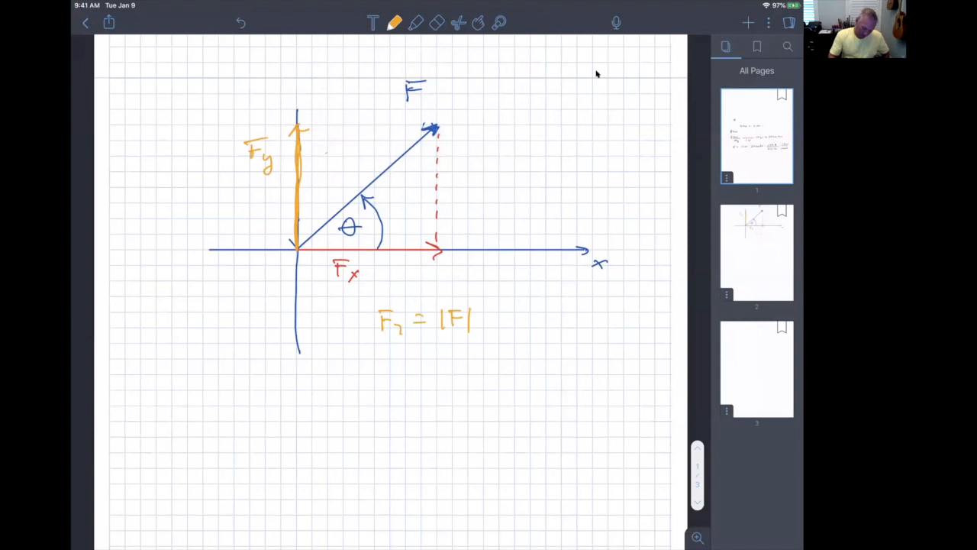
mouse_move(490, 315)
left_mouse_down()
mouse_move(483, 325)
mouse_move(496, 327)
left_mouse_up()
mouse_move(501, 320)
left_mouse_down()
mouse_move(529, 333)
mouse_move(551, 328)
left_mouse_up()
mouse_move(542, 318)
left_mouse_down()
mouse_move(562, 318)
mouse_move(567, 333)
left_mouse_up()
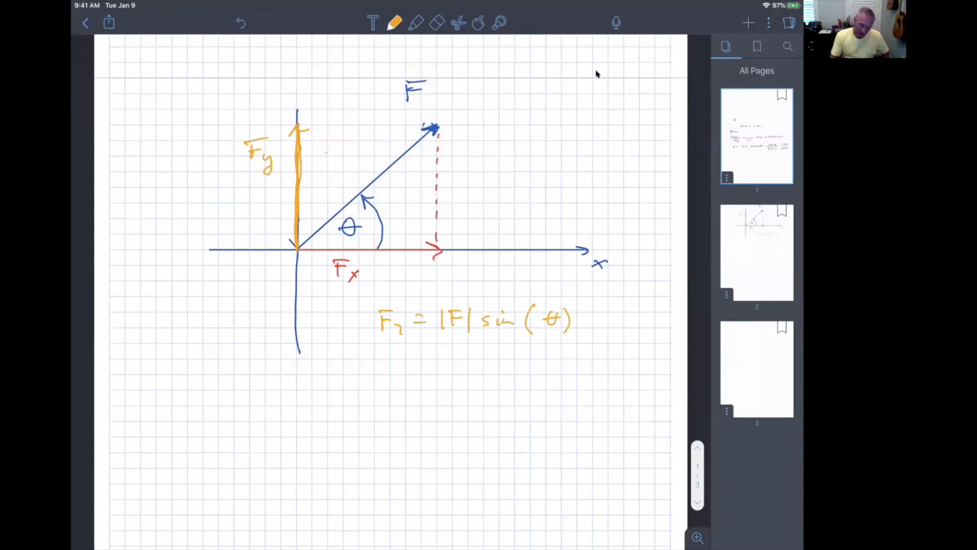
Underline θ in the sine equation and write a double-underlined note "radians" beneath it
mouse_move(543, 334)
left_mouse_down()
mouse_move(557, 334)
mouse_move(577, 367)
left_mouse_up()
left_click_drag(587, 362, 591, 368)
left_click_drag(597, 363, 629, 371)
mouse_move(579, 373)
left_mouse_down()
mouse_move(612, 373)
mouse_move(599, 379)
left_mouse_up()
left_click_drag(586, 382, 604, 382)
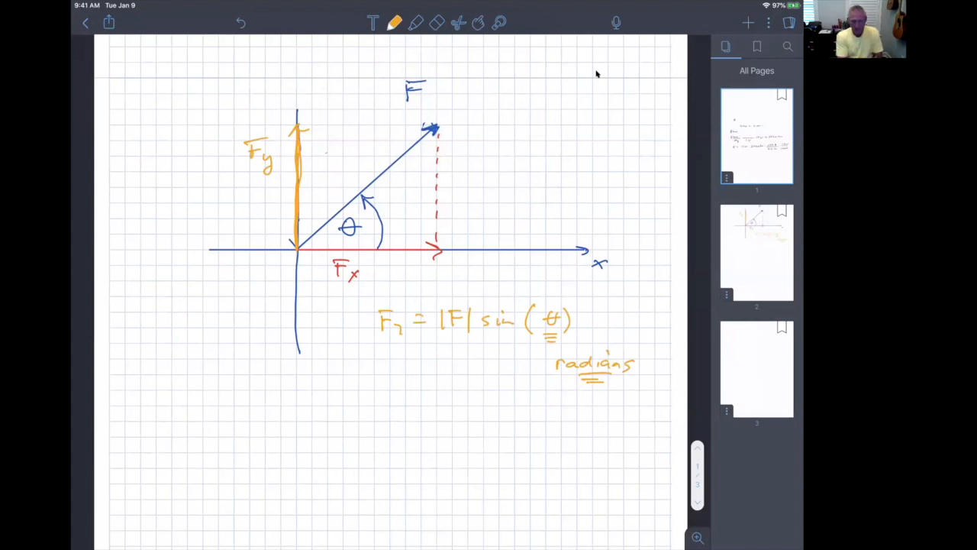
Write "sind" with the d underlined below the equation and erase it again
mouse_move(501, 412)
left_mouse_down()
mouse_move(494, 425)
mouse_move(542, 423)
mouse_move(526, 417)
mouse_move(543, 429)
left_mouse_up()
left_click_drag(532, 432, 541, 432)
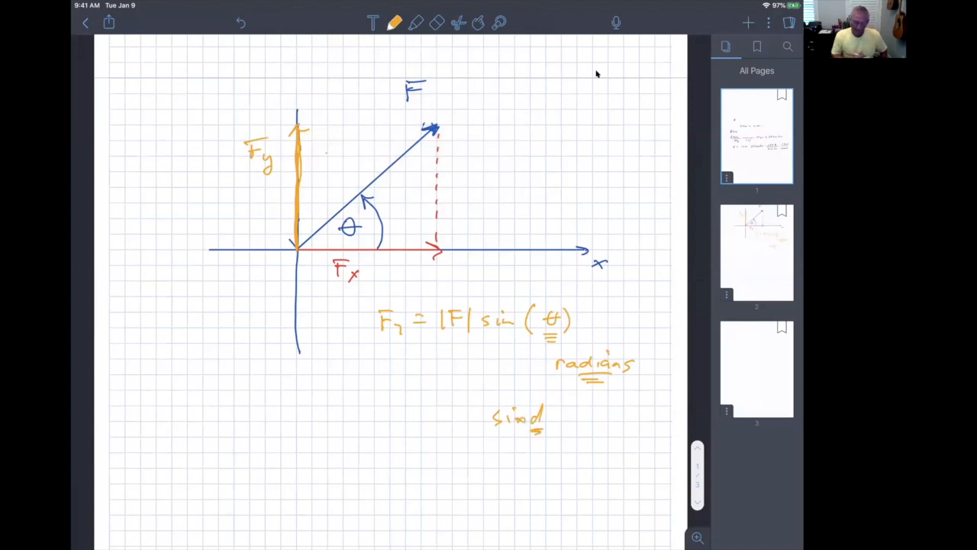
left_click(437, 23)
mouse_move(541, 410)
left_mouse_down()
mouse_move(504, 417)
mouse_move(540, 414)
mouse_move(538, 425)
mouse_move(517, 406)
left_mouse_up()
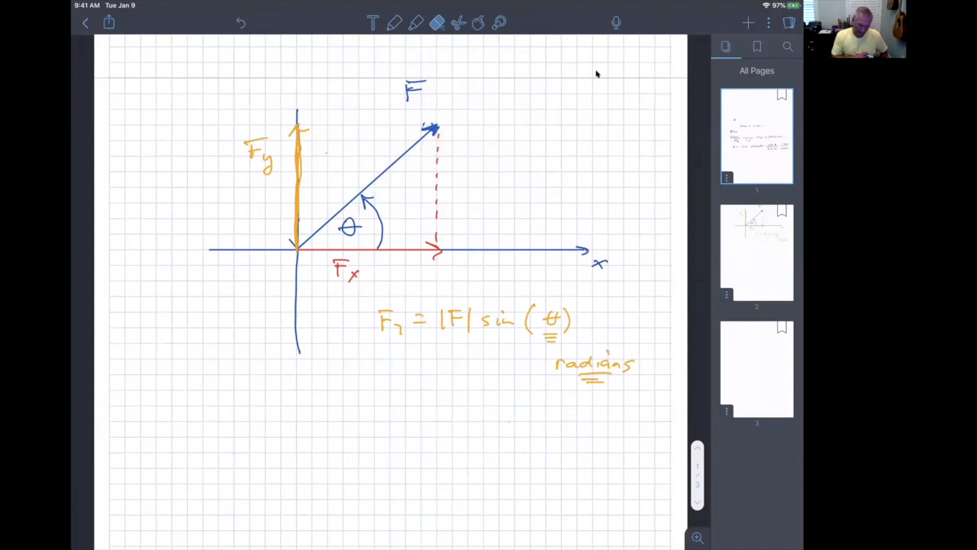
Write the equation Fx = |F| cos(θ) in red beneath the sine equation
left_click(394, 23)
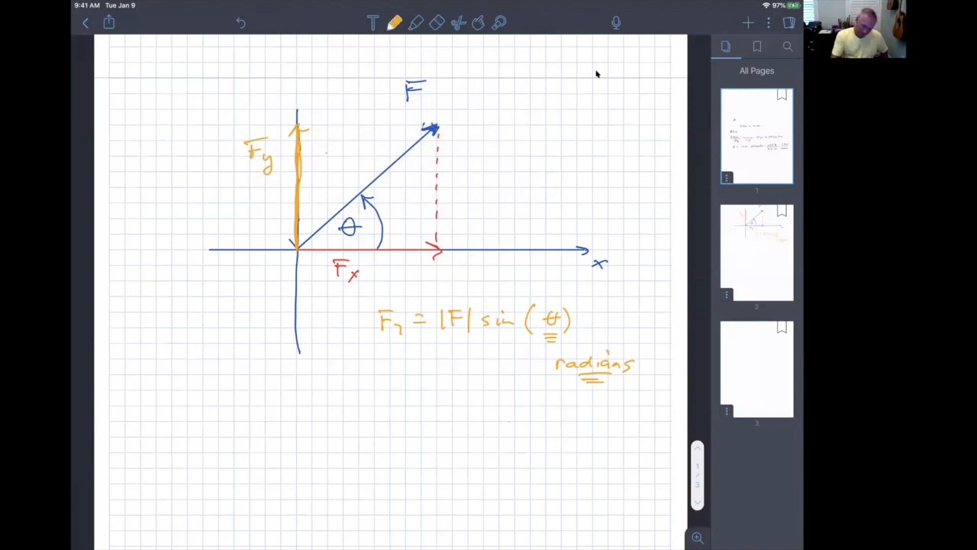
left_click(394, 23)
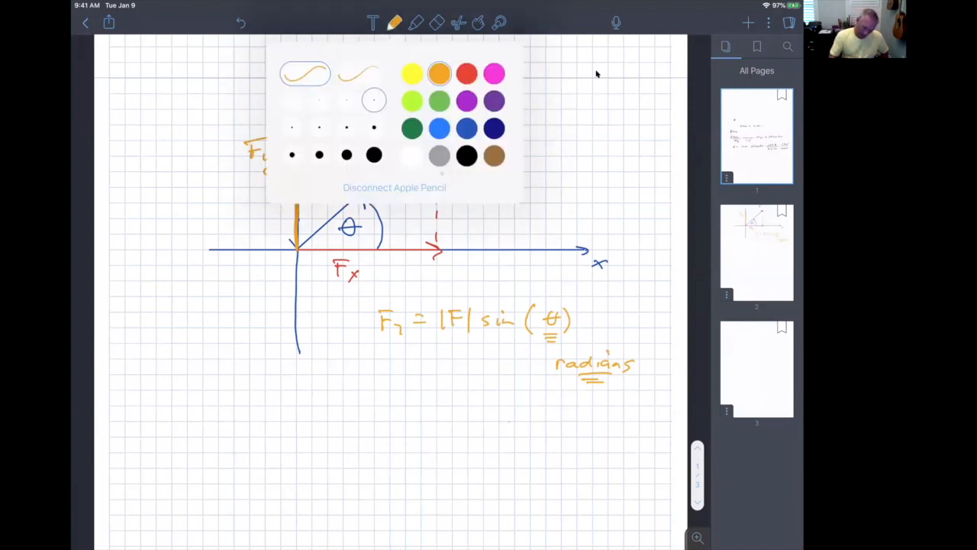
left_click(466, 74)
mouse_move(379, 375)
left_mouse_down()
mouse_move(376, 391)
mouse_move(387, 374)
left_mouse_up()
left_click_drag(373, 384, 384, 383)
mouse_move(387, 385)
left_mouse_down()
mouse_move(394, 389)
mouse_move(384, 395)
left_mouse_up()
left_click_drag(400, 380, 412, 379)
left_click_drag(403, 388, 429, 393)
mouse_move(439, 375)
left_mouse_down()
mouse_move(439, 391)
mouse_move(451, 372)
left_mouse_up()
left_click_drag(441, 382, 448, 382)
mouse_move(458, 371)
left_mouse_down()
mouse_move(458, 392)
mouse_move(487, 382)
left_mouse_up()
mouse_move(499, 381)
left_mouse_down()
mouse_move(493, 390)
mouse_move(516, 393)
left_mouse_up()
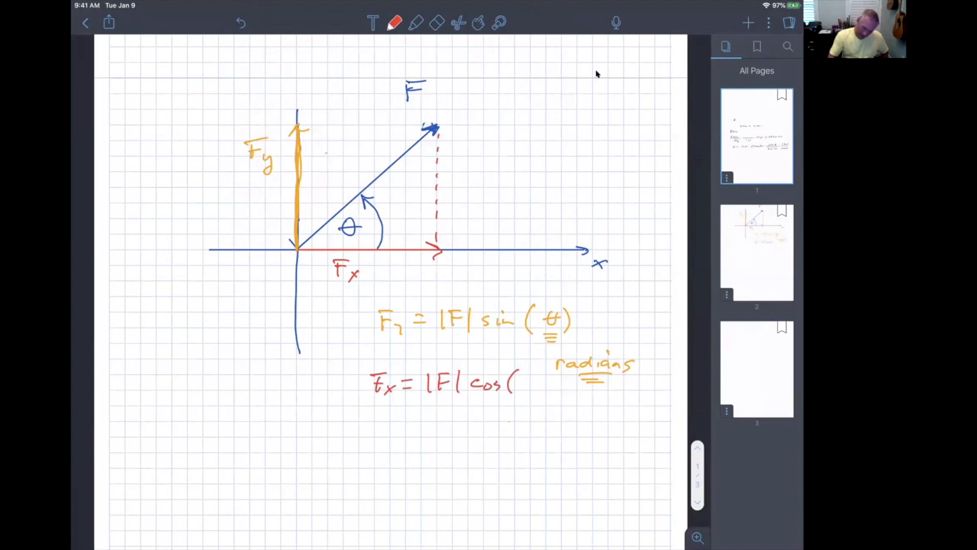
left_click_drag(532, 373, 531, 374)
mouse_move(521, 383)
left_mouse_down()
mouse_move(540, 382)
mouse_move(540, 392)
left_mouse_up()
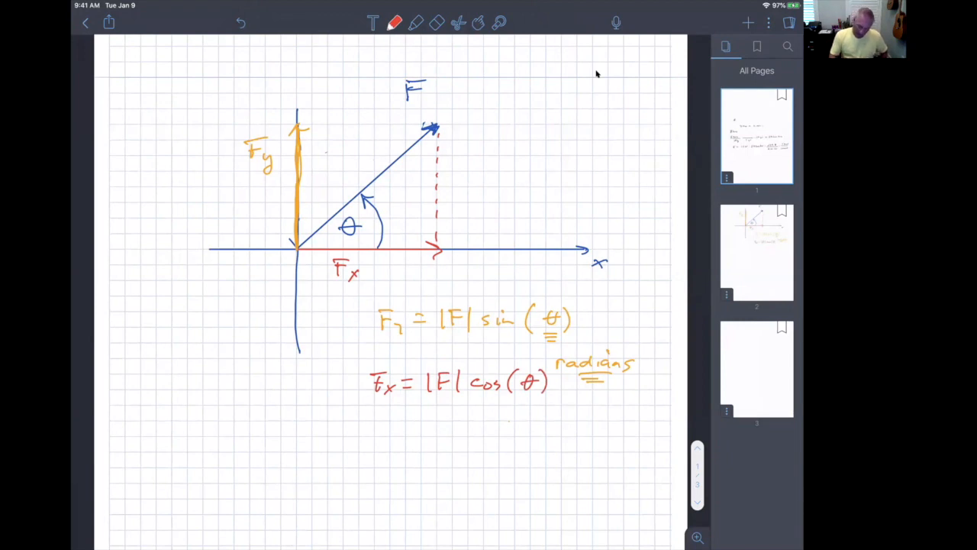
Emphasize θ in the cosine equation with stacked red underlines
left_click_drag(522, 398, 537, 398)
left_click_drag(522, 402, 536, 401)
left_click_drag(522, 406, 537, 405)
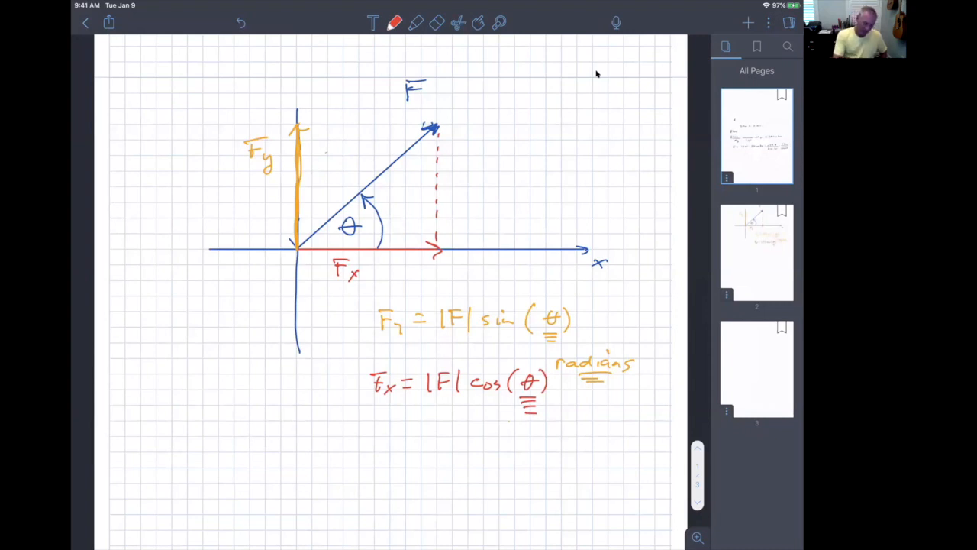
Draw a second vector in blue from the origin into the lower-left quadrant and sketch its components
left_click(394, 23)
left_click(439, 128)
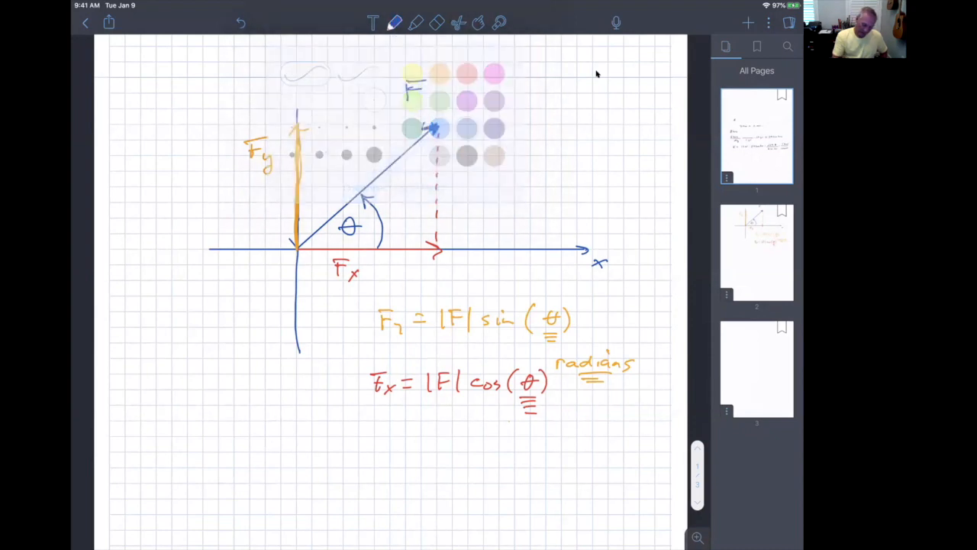
left_click_drag(296, 249, 160, 308)
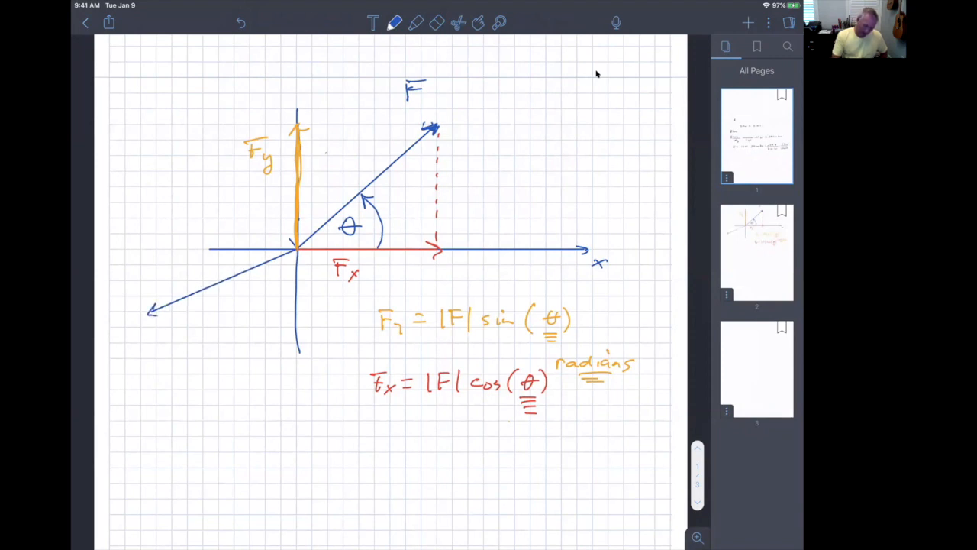
scroll(597, 74, "down", 1)
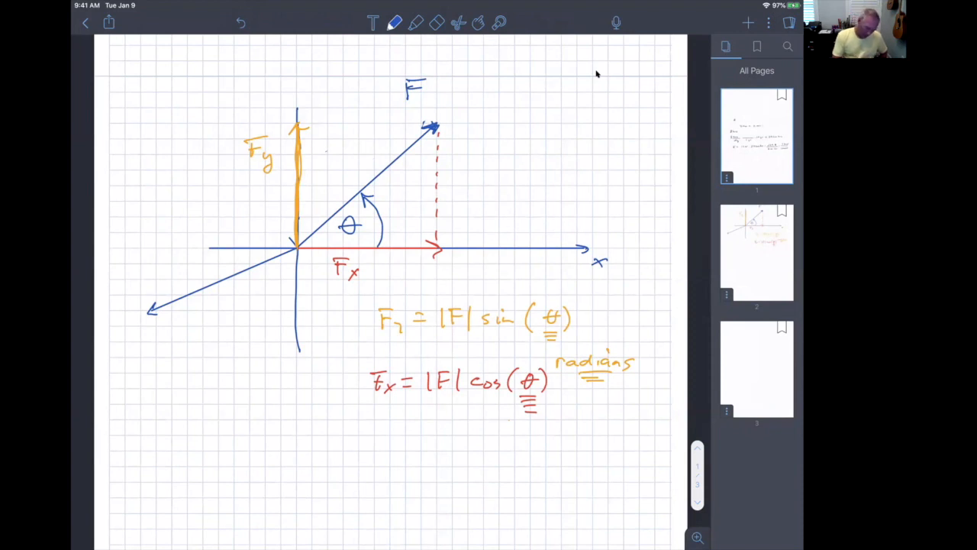
left_click_drag(154, 252, 155, 309)
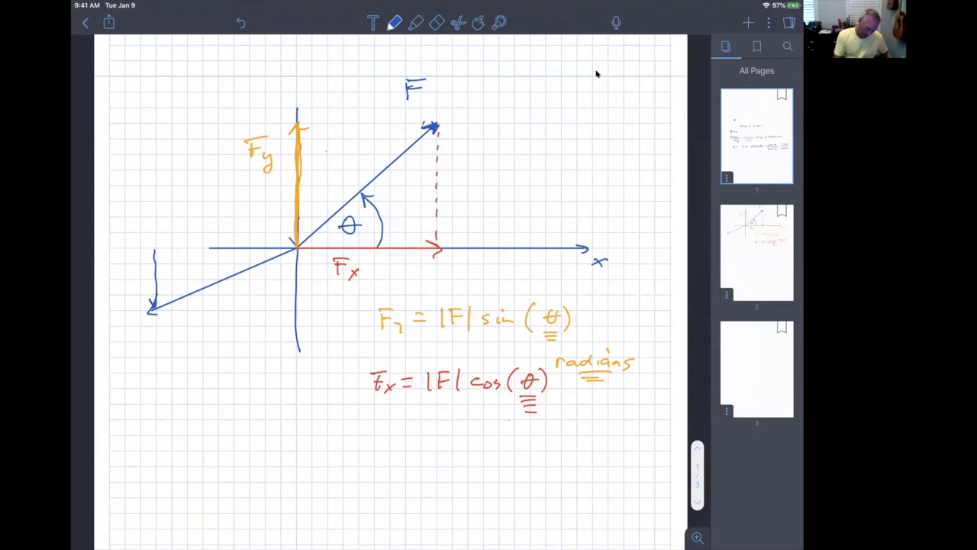
mouse_move(296, 248)
left_mouse_down()
mouse_move(158, 248)
mouse_move(167, 252)
mouse_move(155, 306)
mouse_move(161, 297)
left_mouse_up()
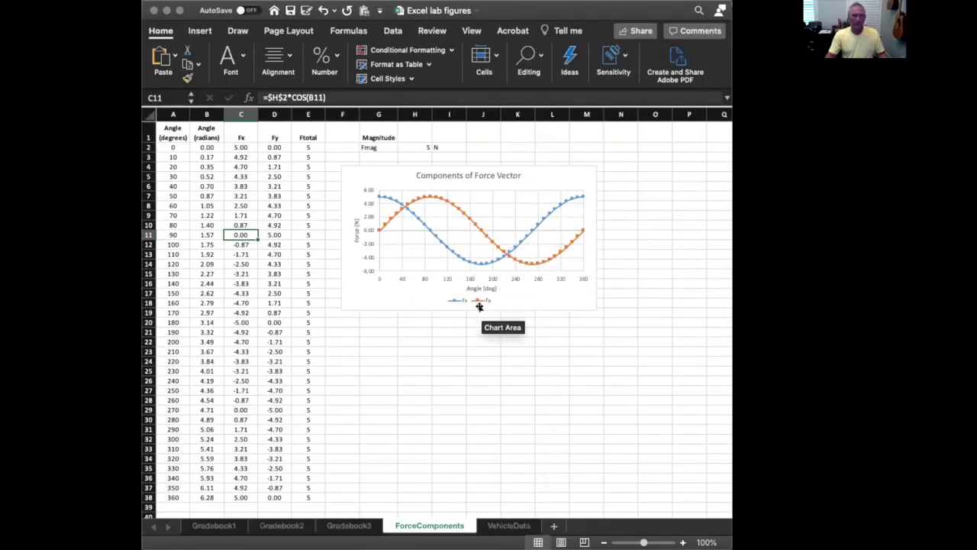
Enlarge the Excel lab figures window and zoom the ForceComponents sheet to 156%
scroll(464, 328, "up", 5)
scroll(464, 329, "down", 4)
scroll(464, 328, "down", 3)
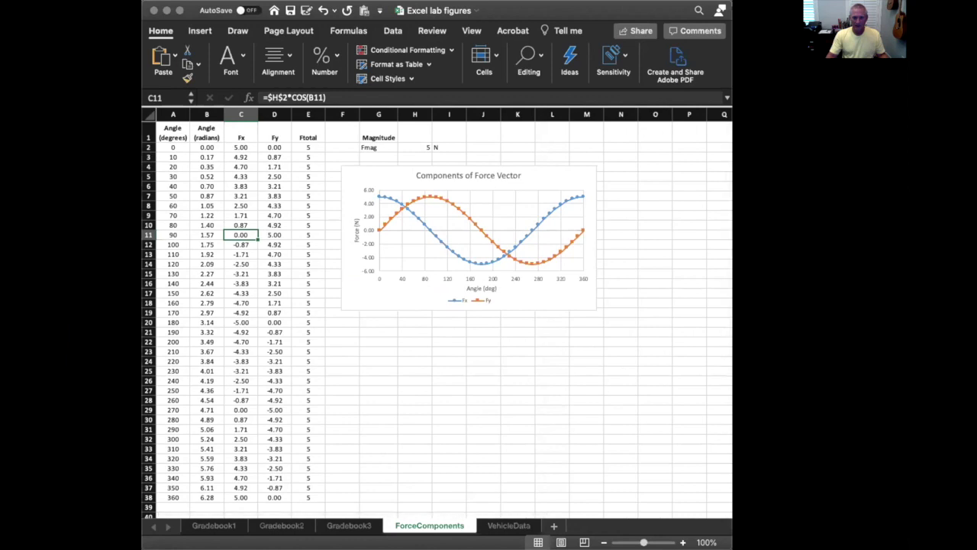
left_click_drag(732, 548, 749, 548)
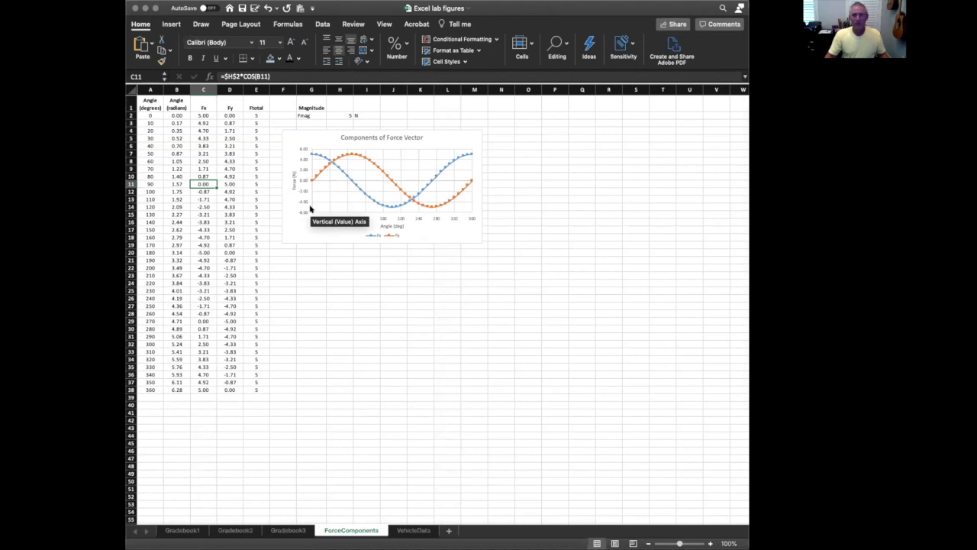
scroll(310, 209, "up", 2)
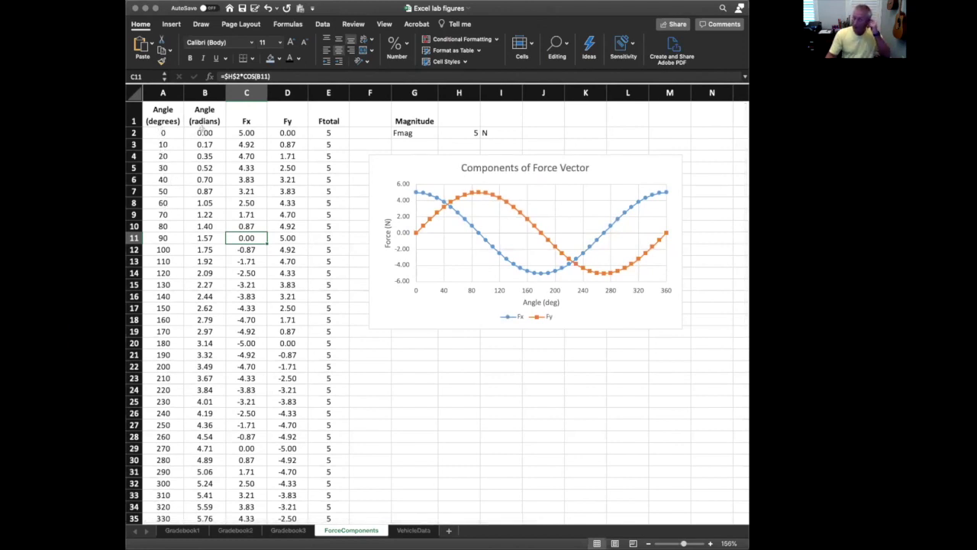
Examine the first angle values in the Angle (degrees) column of the ForceComponents sheet
left_click(163, 133)
key("Down")
key("Down")
key("Down")
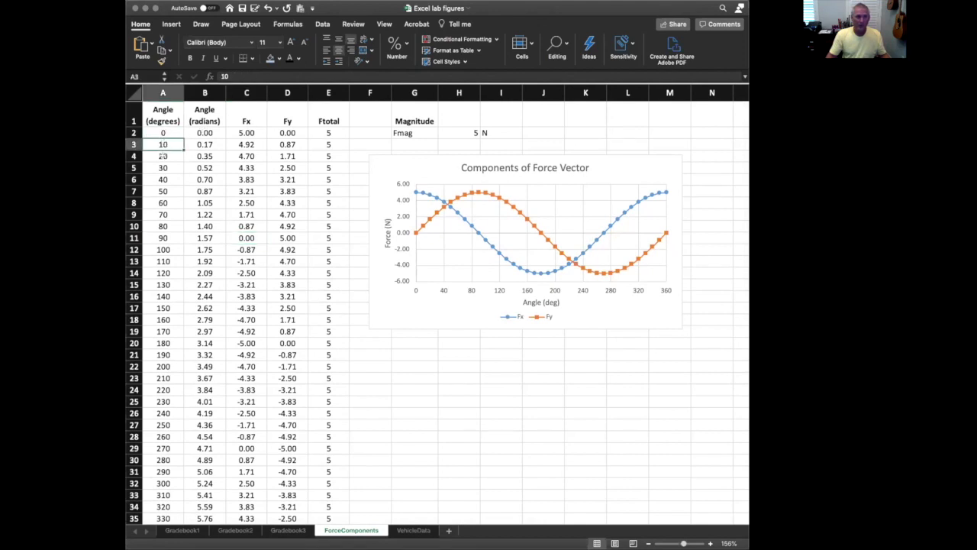
left_click(164, 155)
left_click(162, 178)
Examine the row 2 formulas for radians, Fx, Fy and Ftotal, and compare Ftotal with the Fmag magnitude
left_click(207, 133)
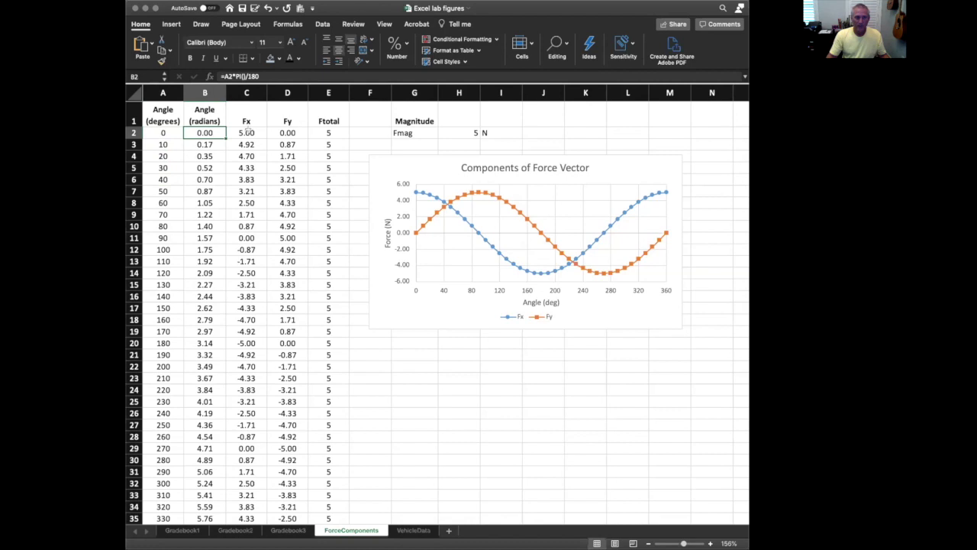
left_click(249, 131)
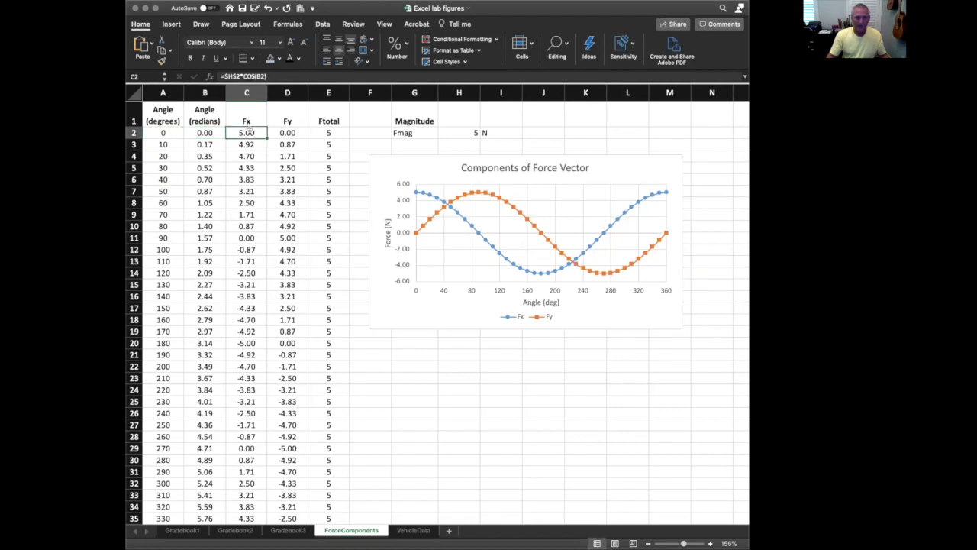
left_click(287, 133)
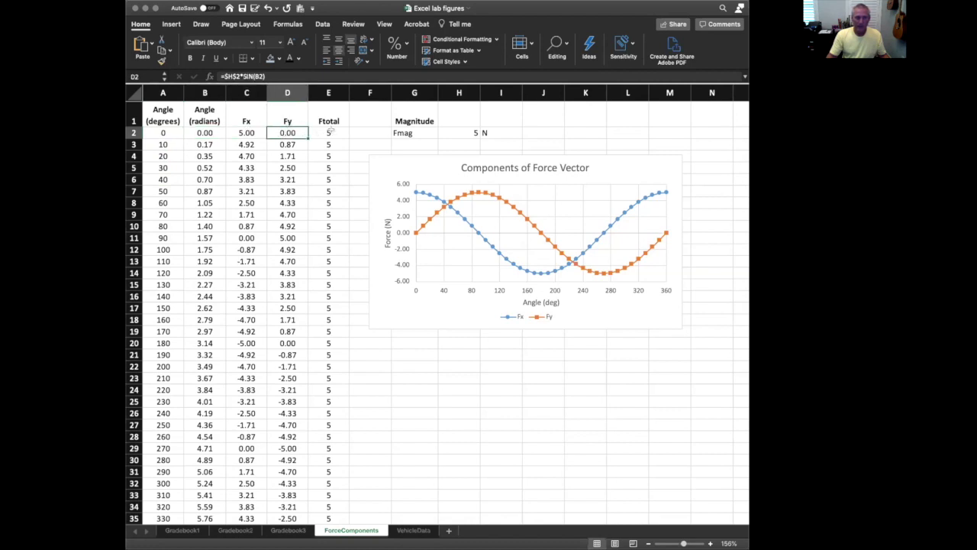
left_click(330, 132)
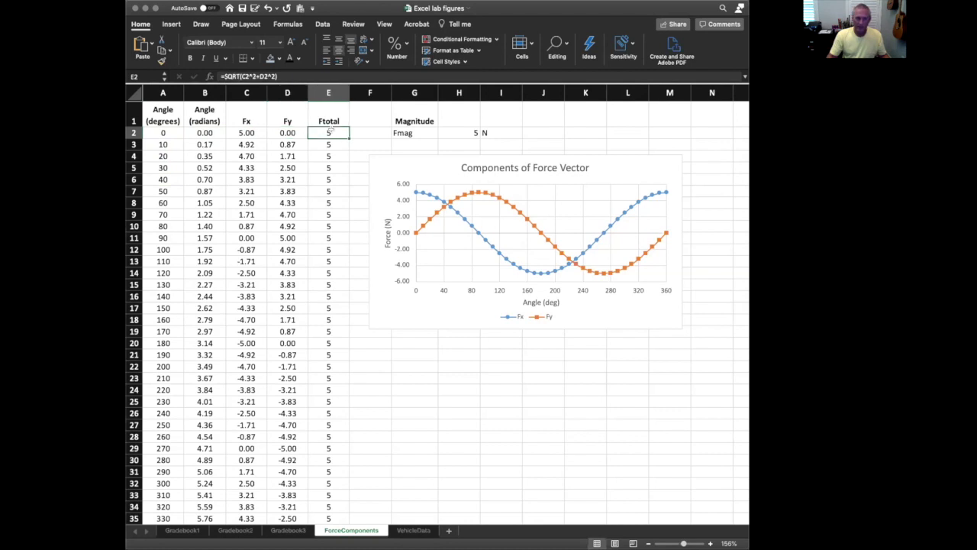
left_click(413, 129)
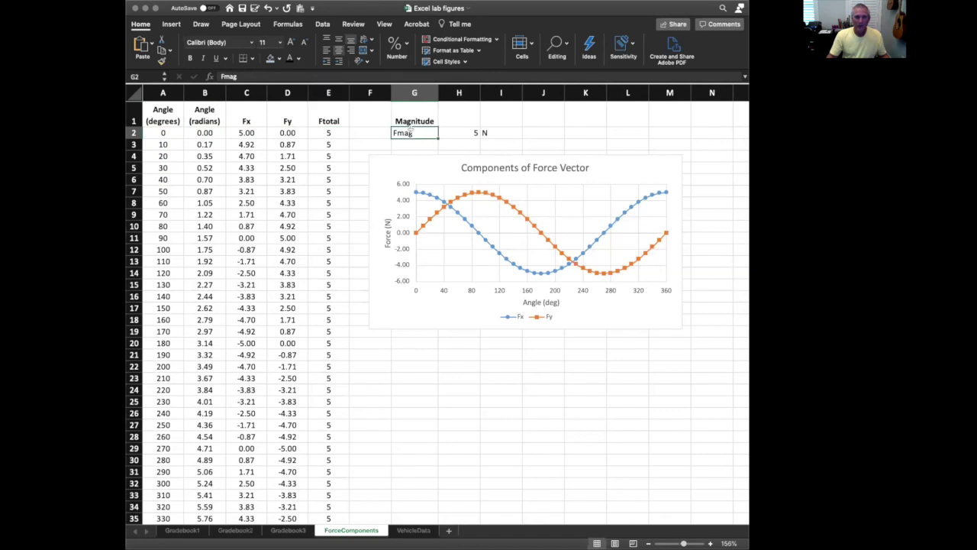
left_click(328, 132)
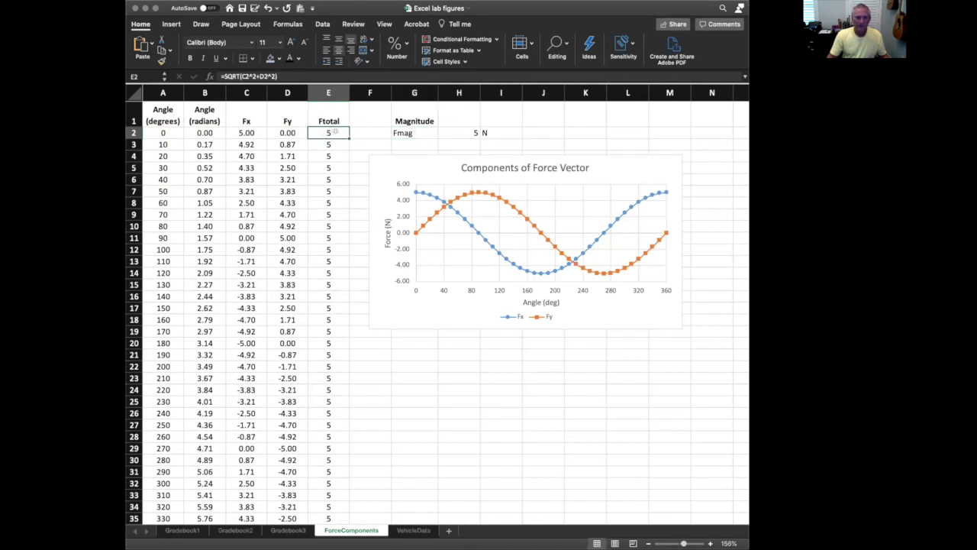
left_click(448, 131)
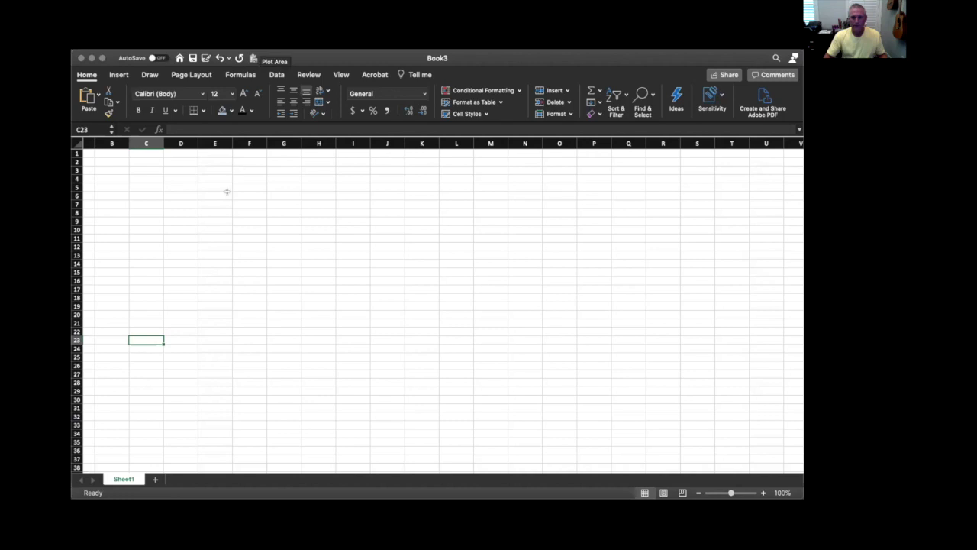
In the blank Book3 workbook, enter the header "Angle (degrees)" in A1 and fit column A to its text
scroll(204, 189, "left", 2)
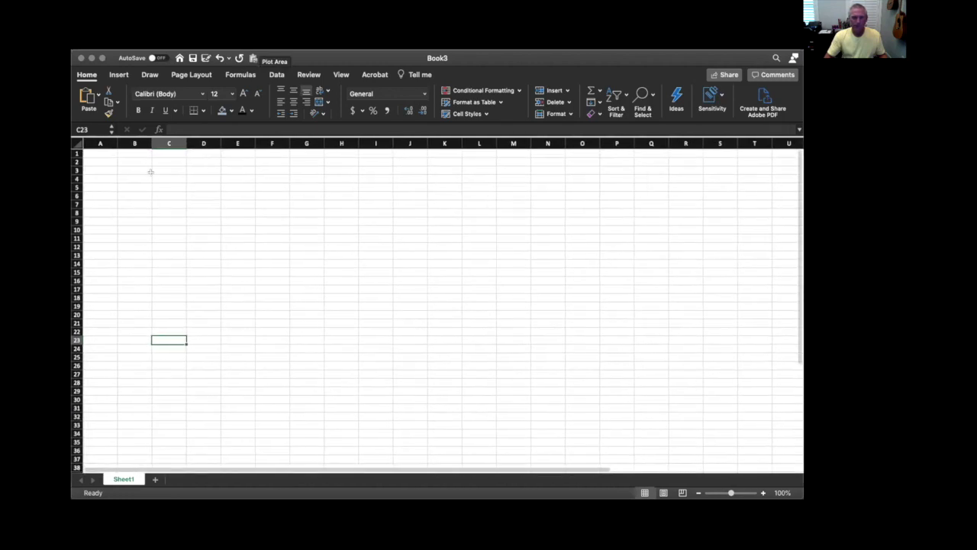
left_click(106, 159)
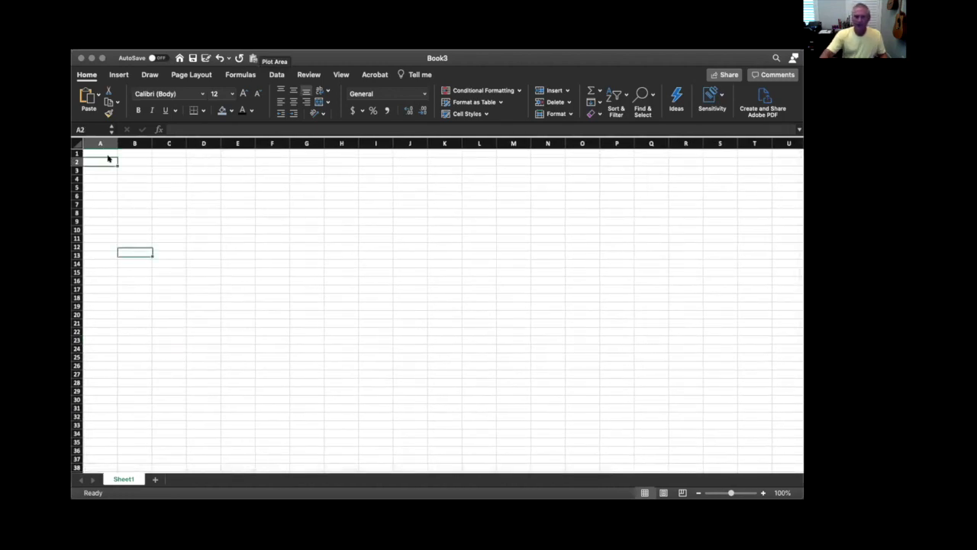
left_click(102, 153)
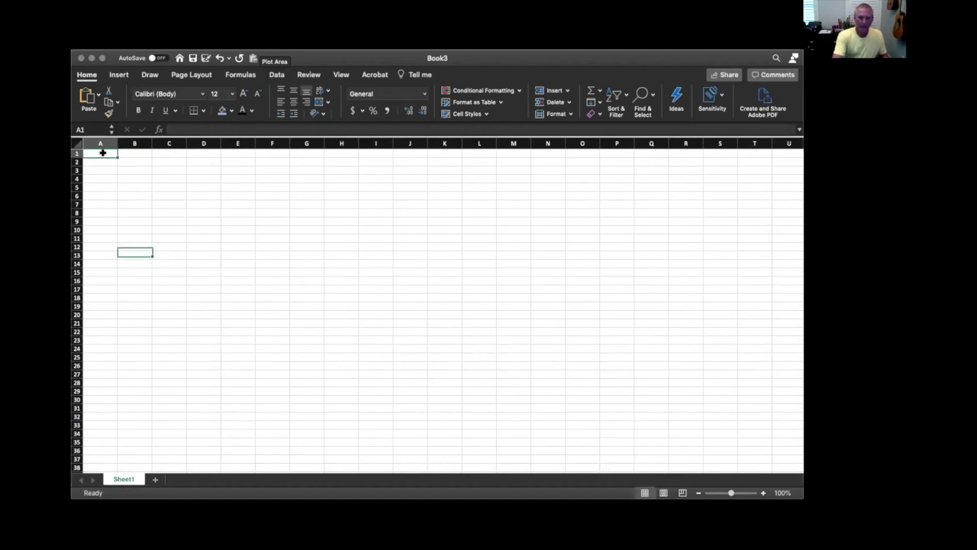
type("An")
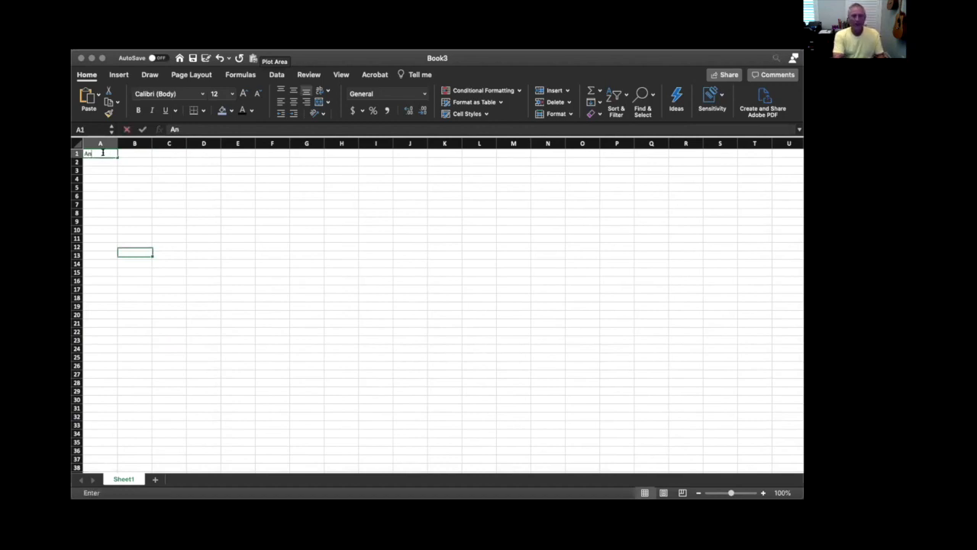
type("gle")
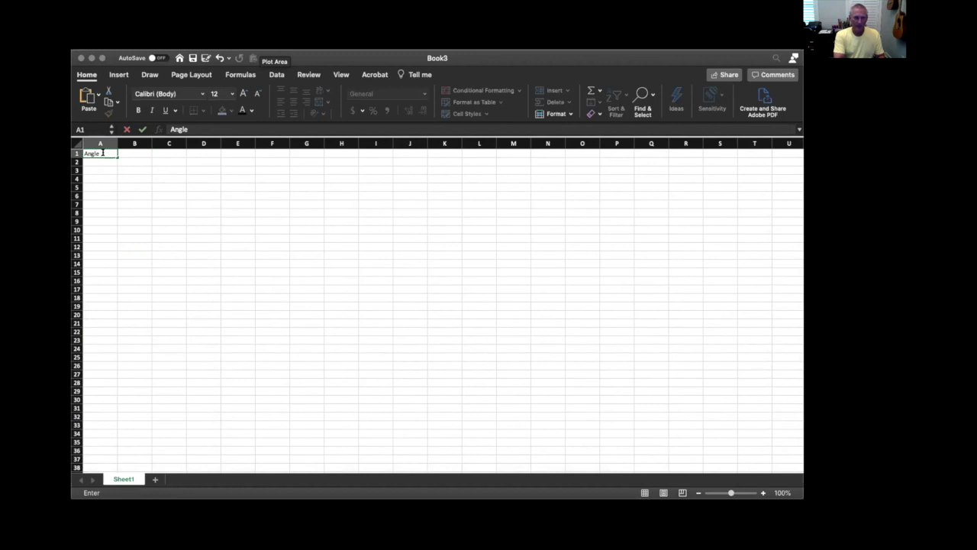
type(" (degrees")
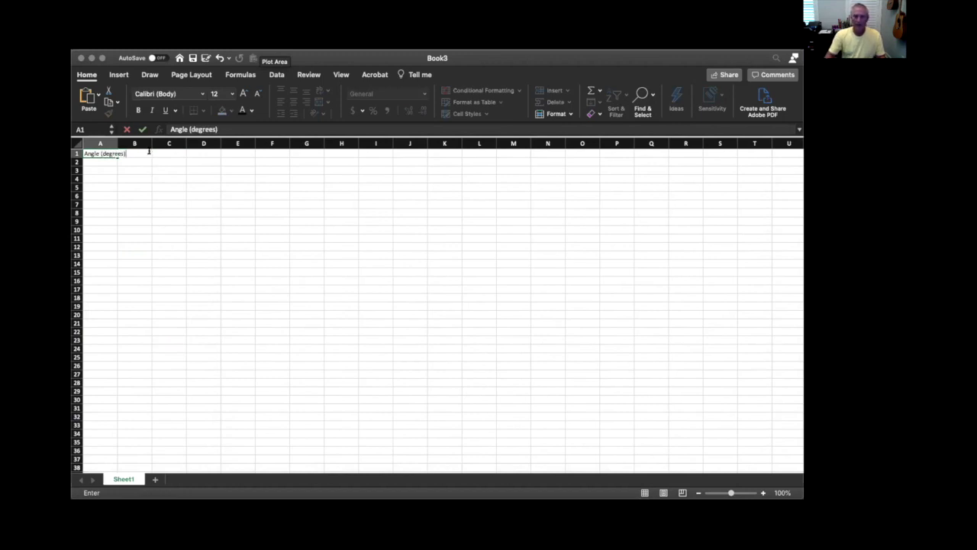
double_click(118, 142)
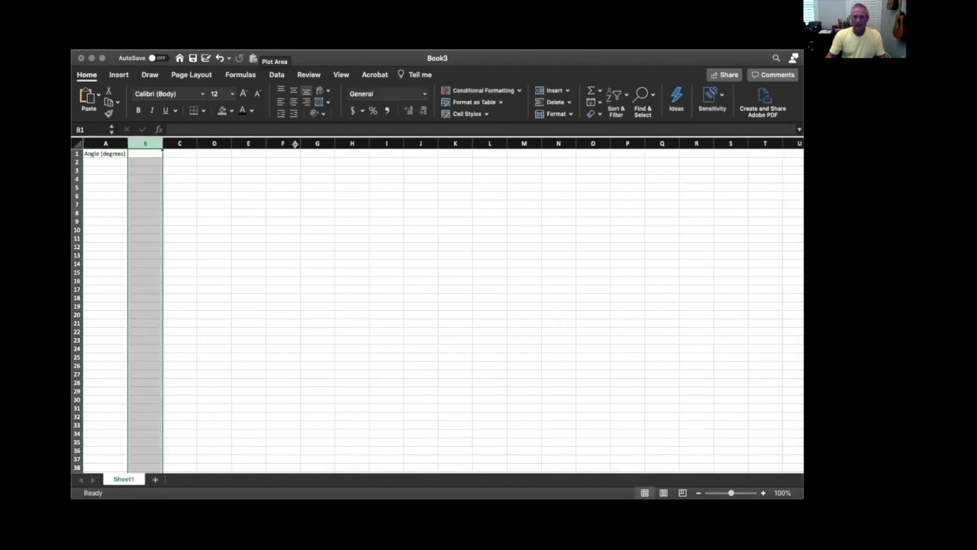
Set the zoom of the new sheet to 150%
left_click(341, 74)
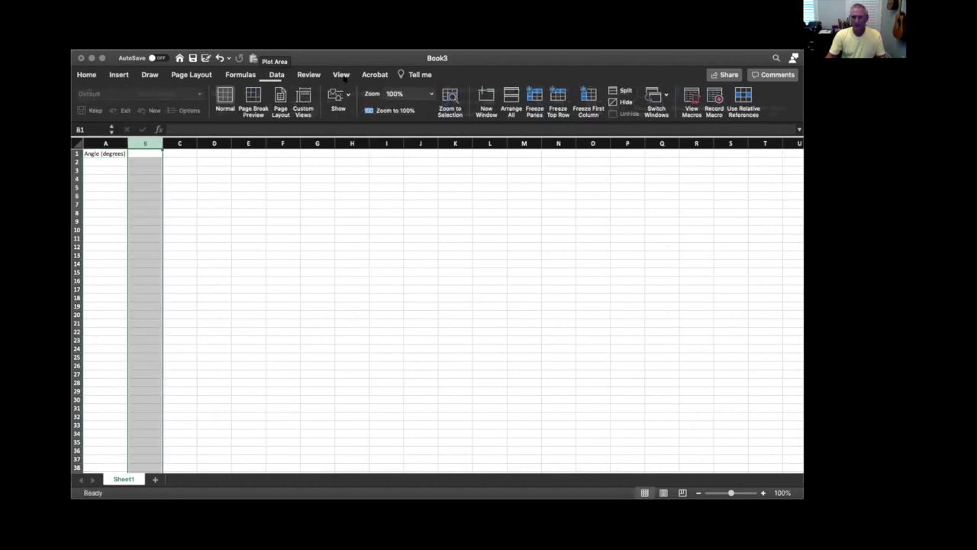
left_click(432, 93)
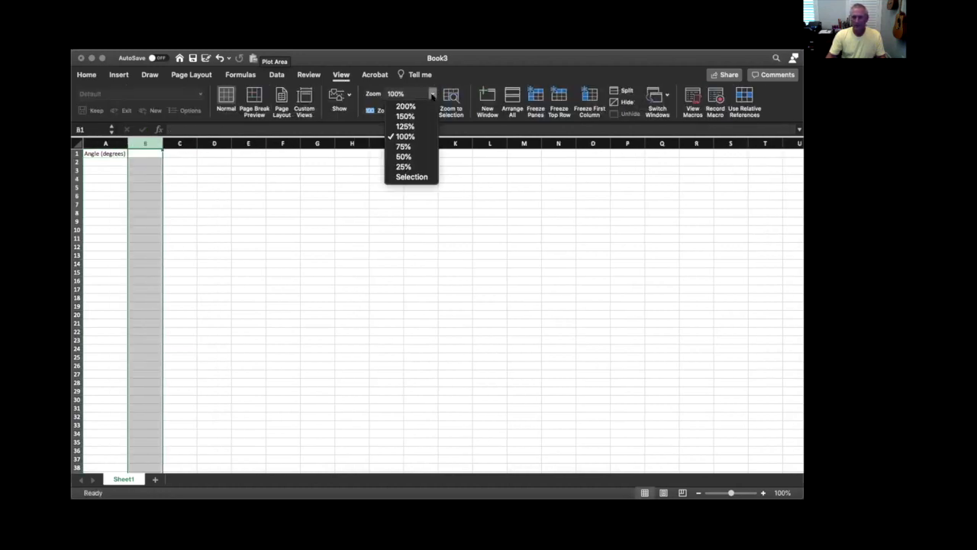
left_click(404, 116)
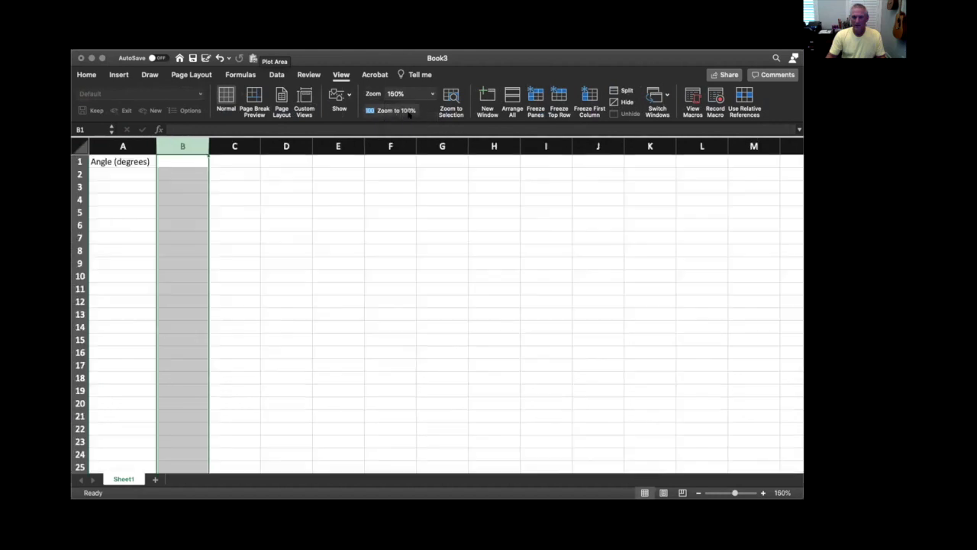
Enter the header "Angle (radians)" in cell B1
left_click(183, 158)
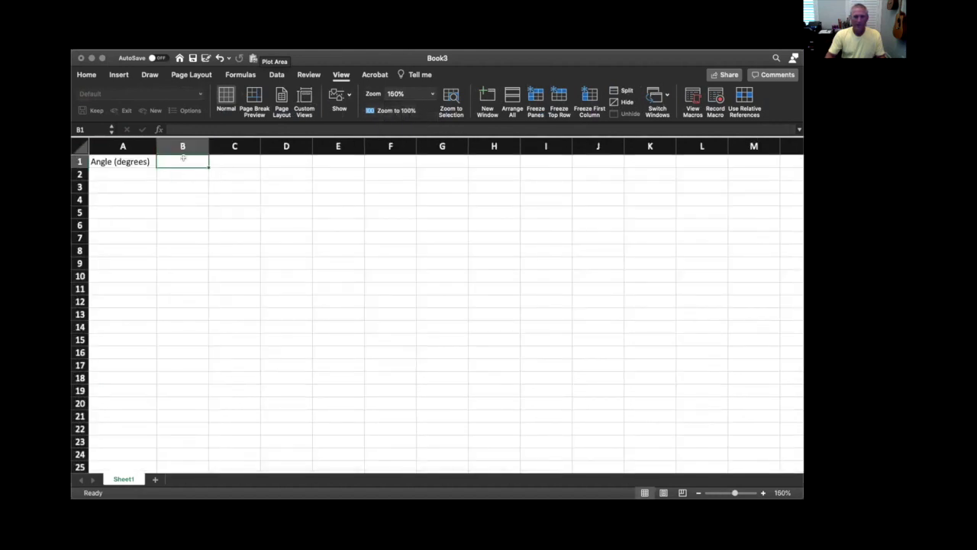
type("Angle (")
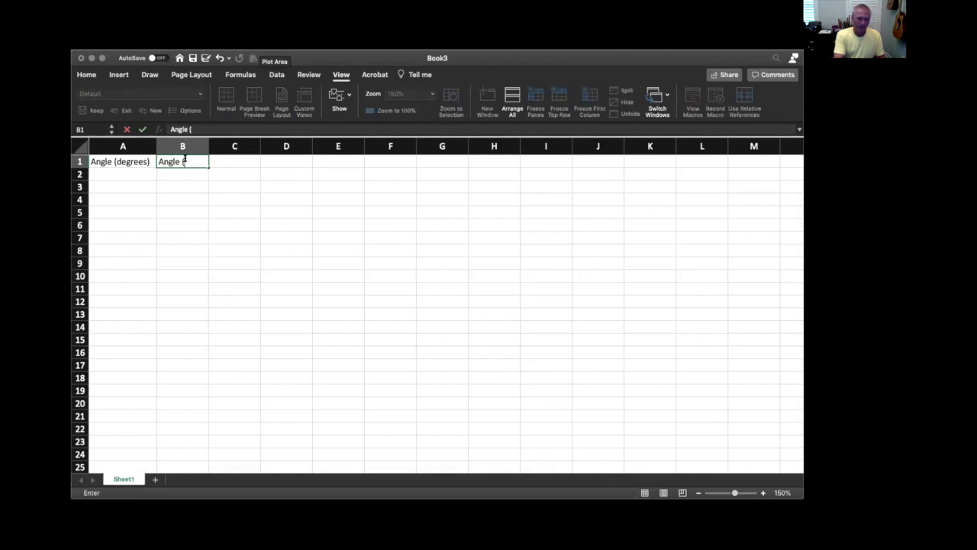
type("radians)")
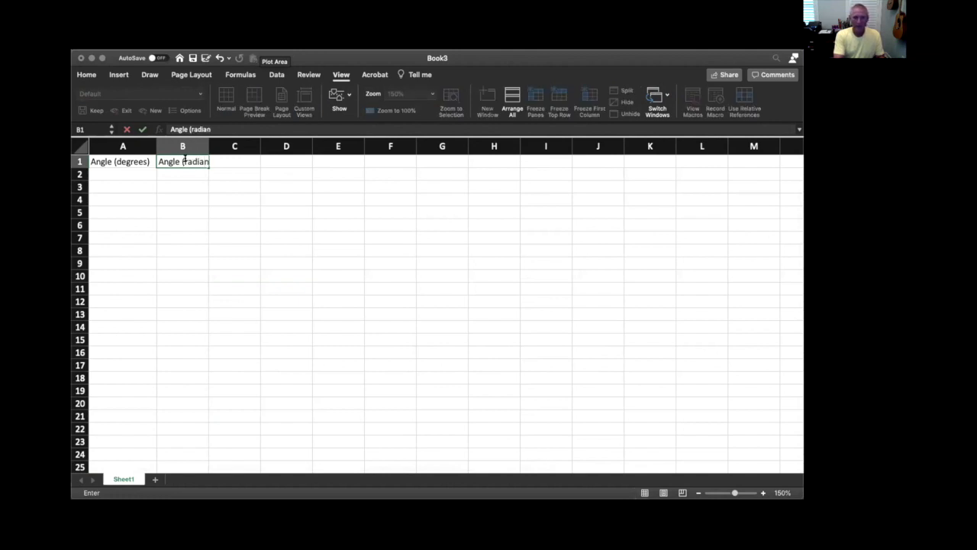
Enter the component headers "Fx" in C1 and "Fy" in D1
left_click(234, 160)
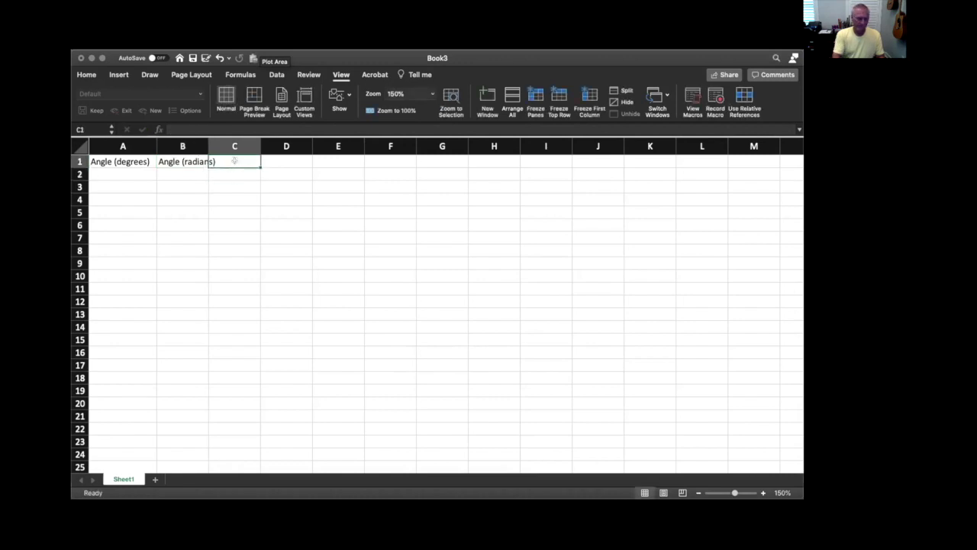
type("Fx")
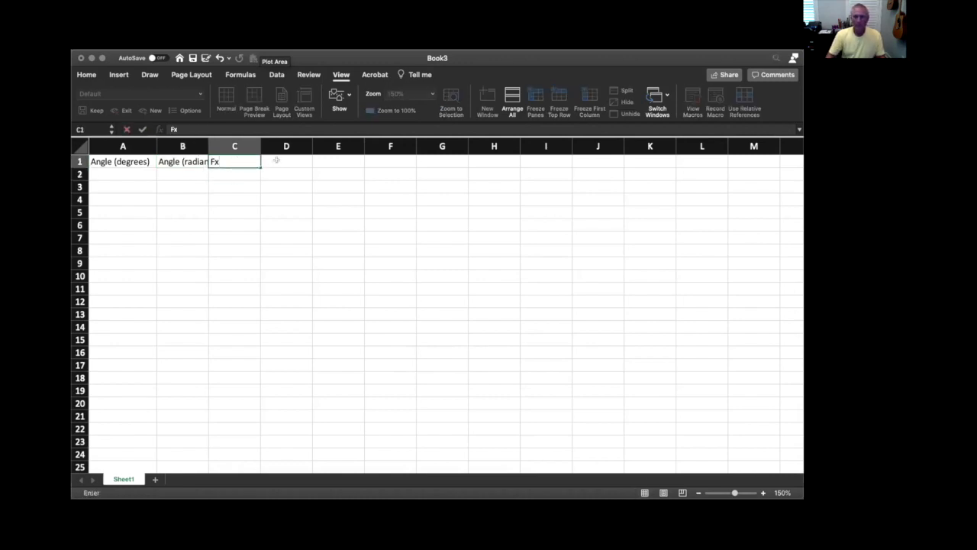
left_click(276, 160)
type("Fy")
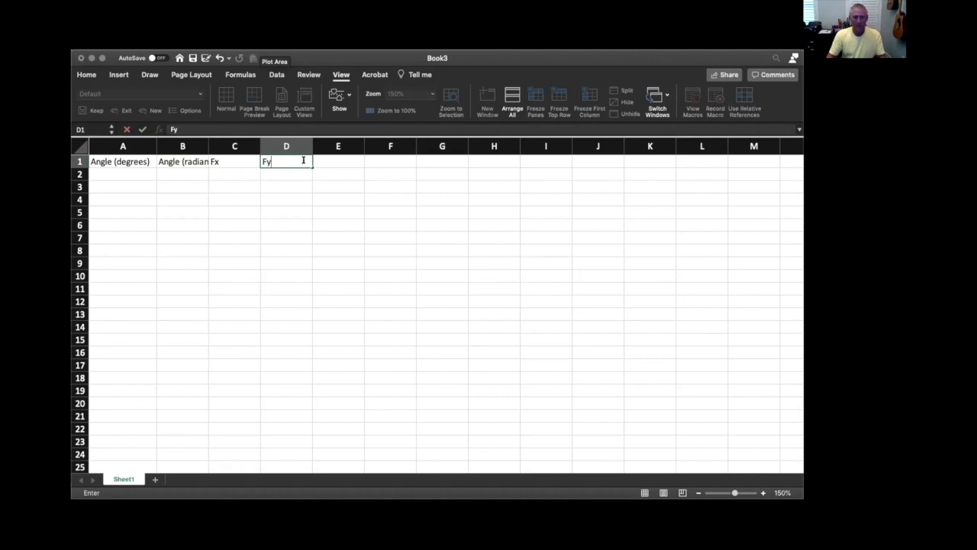
Enter the header "Ftotal" in cell E1
left_click(323, 158)
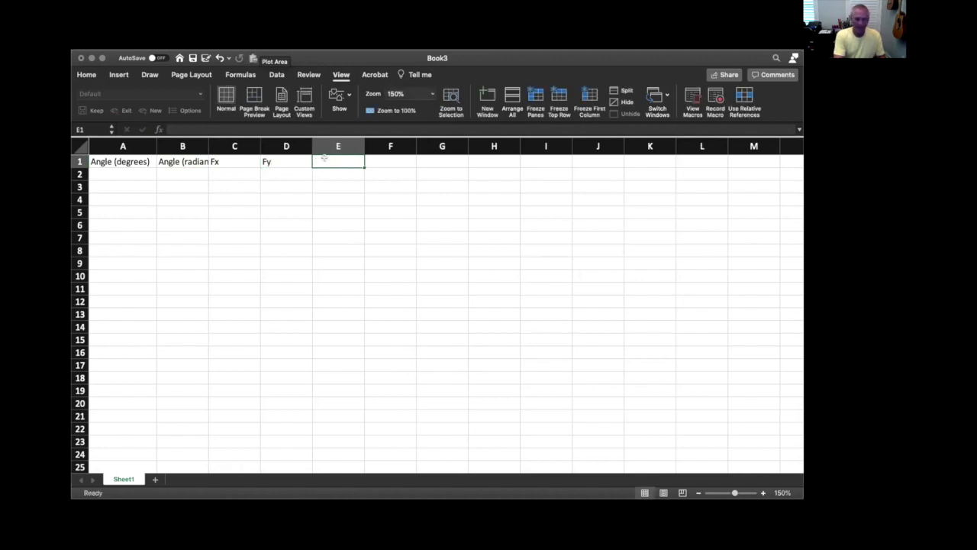
type("F")
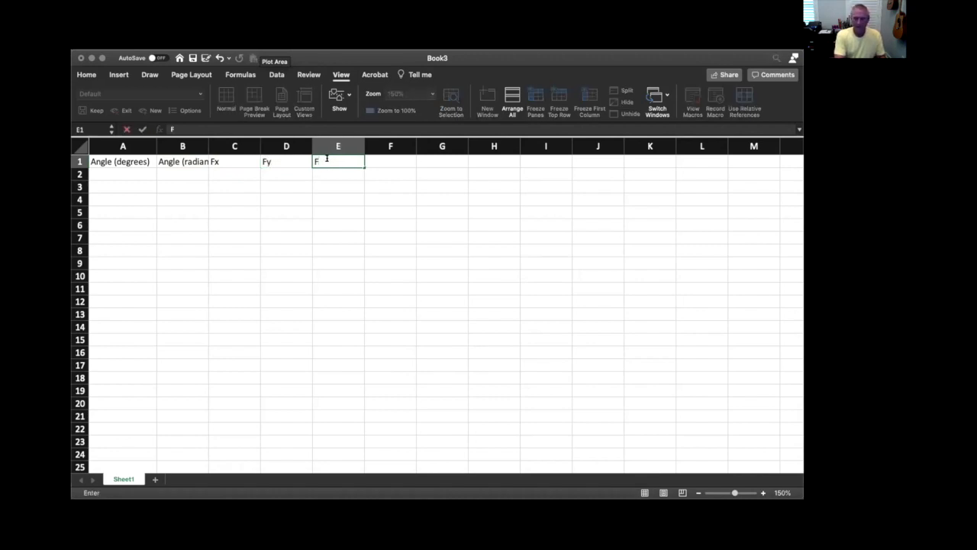
type("total")
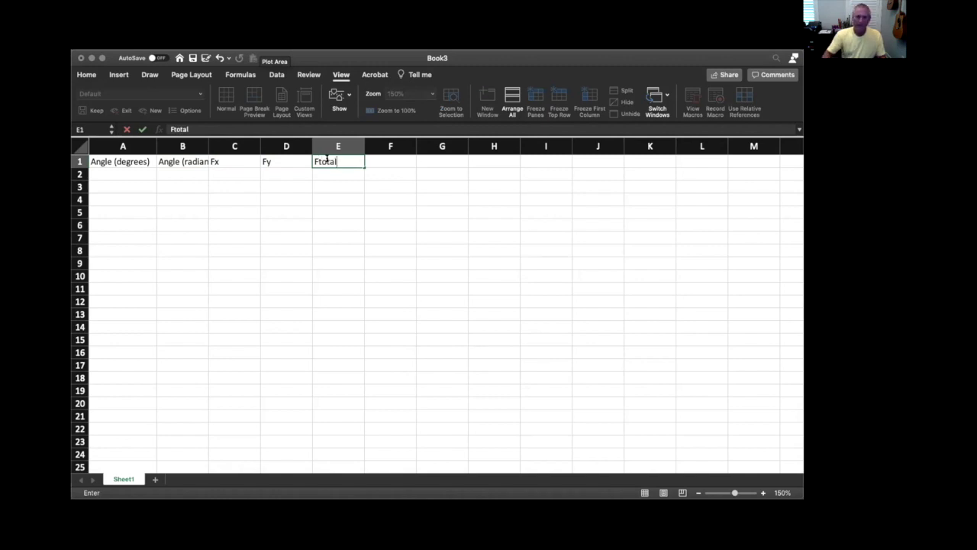
left_click(389, 160)
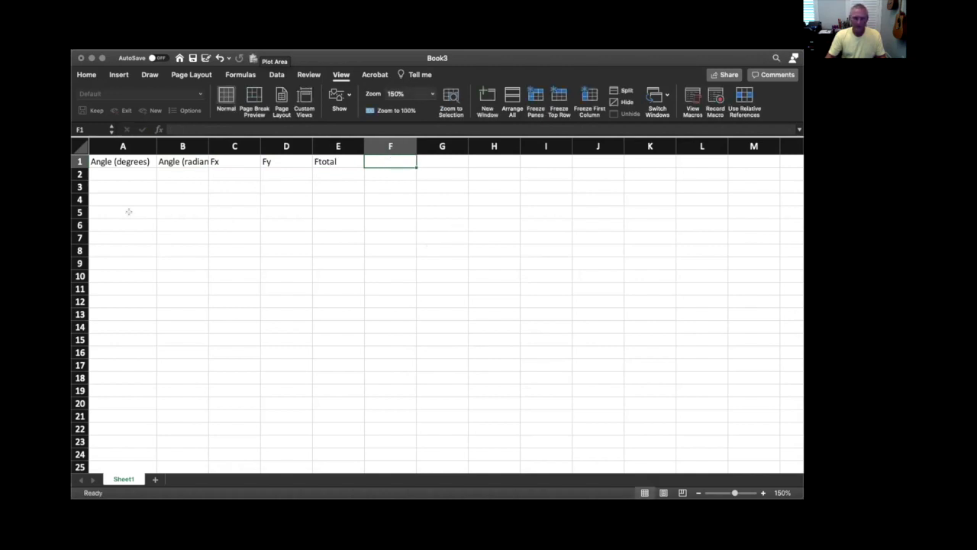
Fit column B to the Angle (radians) header and set column C to a width wider than its Fx text
left_click(121, 169)
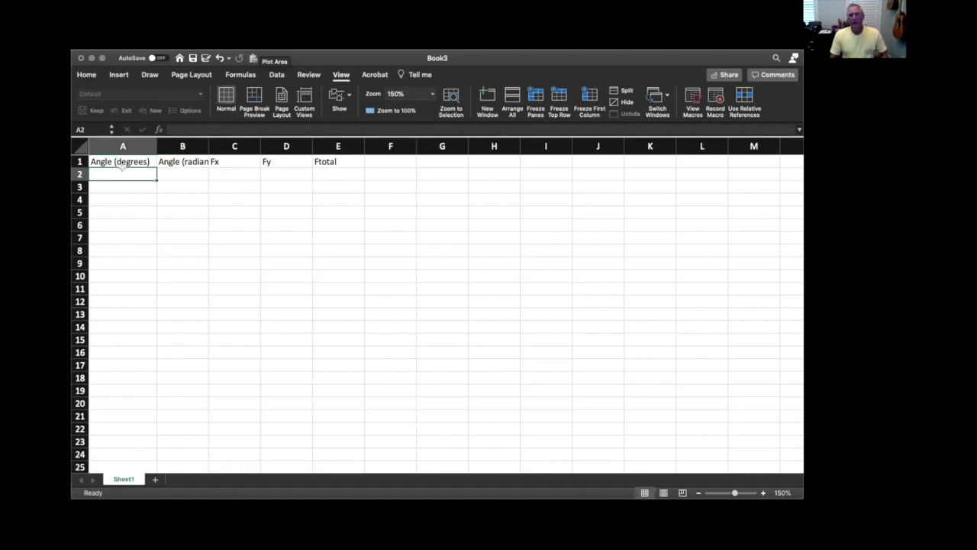
double_click(207, 137)
double_click(273, 138)
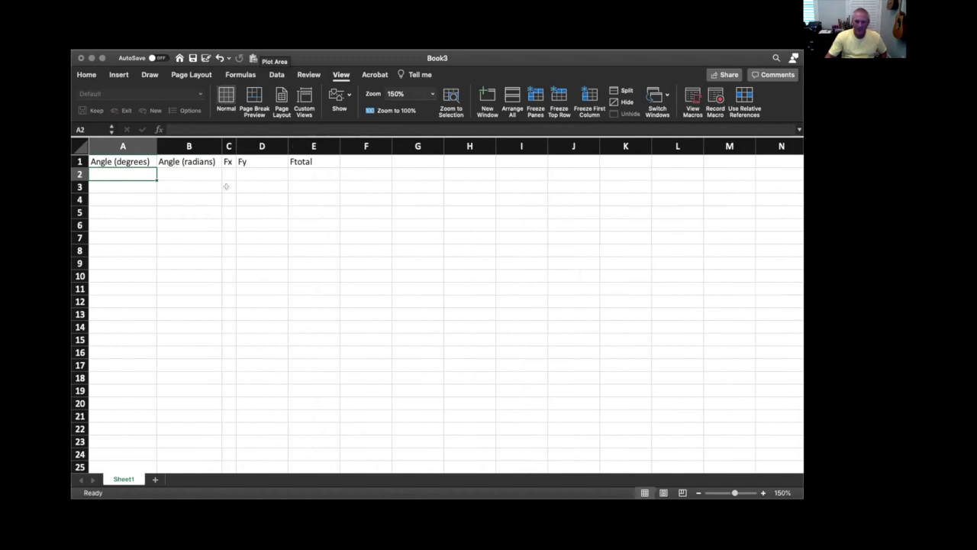
left_click_drag(230, 145, 267, 144)
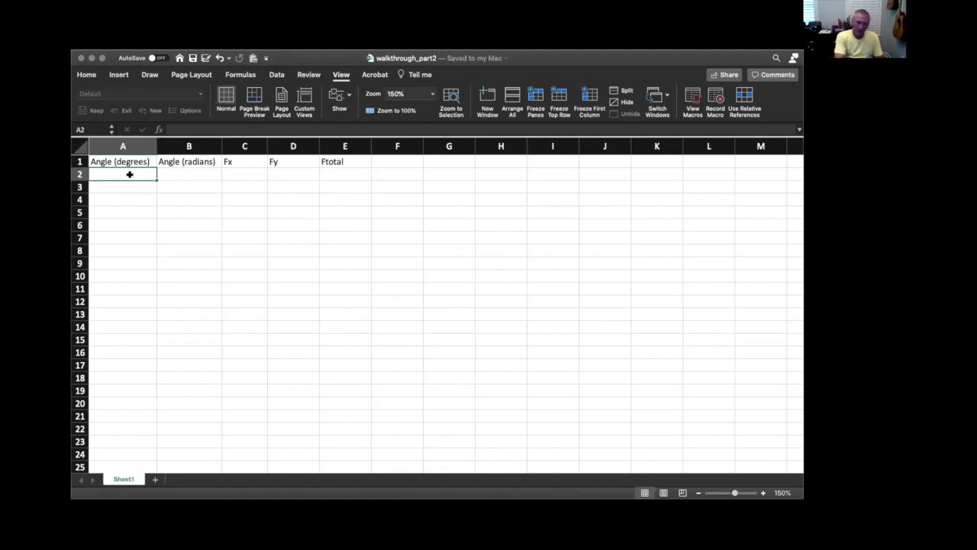
Enter the starting angles 0 in cell A2 and 10 in cell A3
type("0")
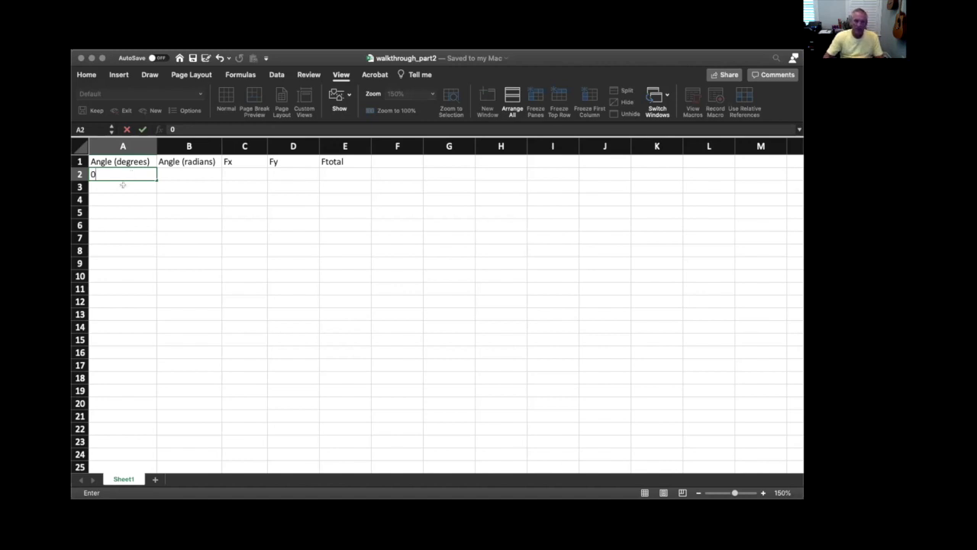
key("Return")
type("10")
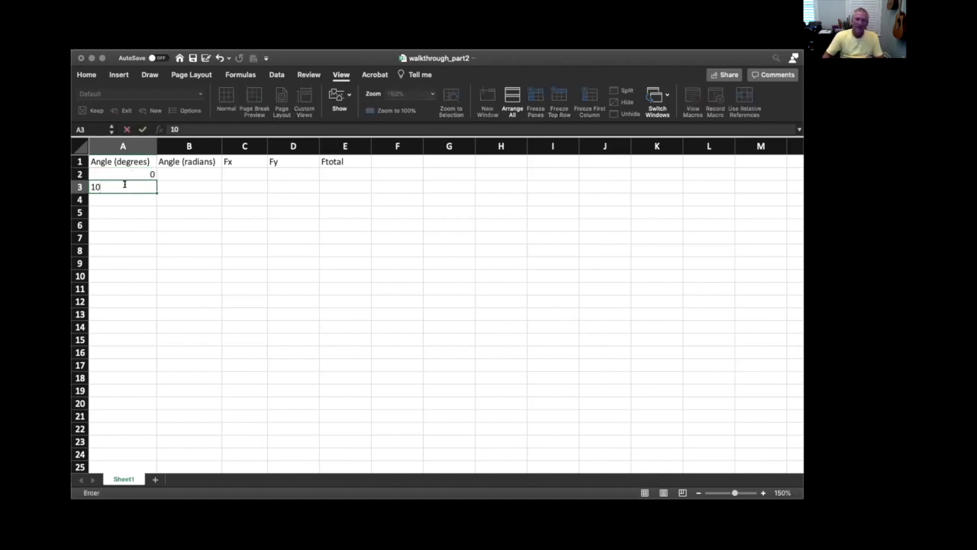
key("Return")
Extend the angle series from A2:A3 in increments of 10 down to 50 in cell A7
left_click(141, 178)
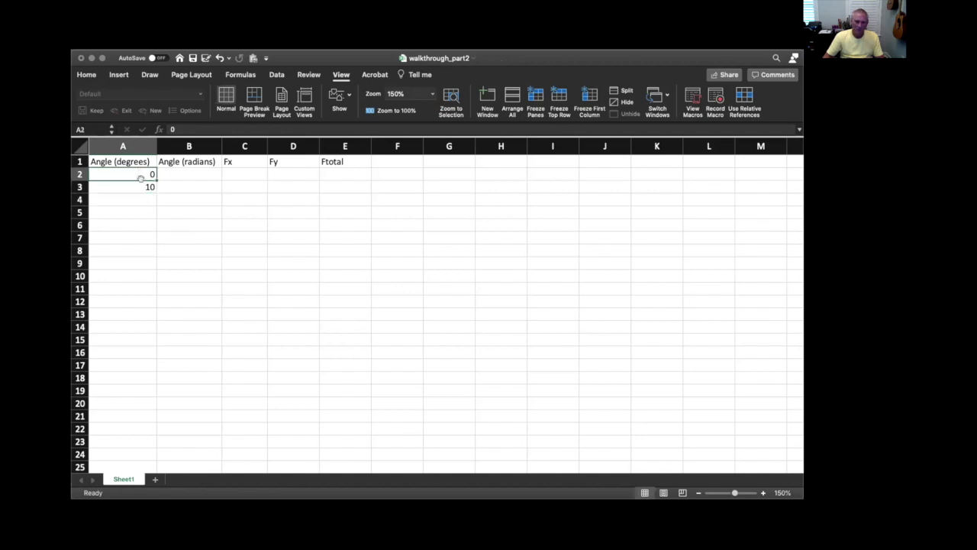
left_click_drag(141, 178, 147, 237)
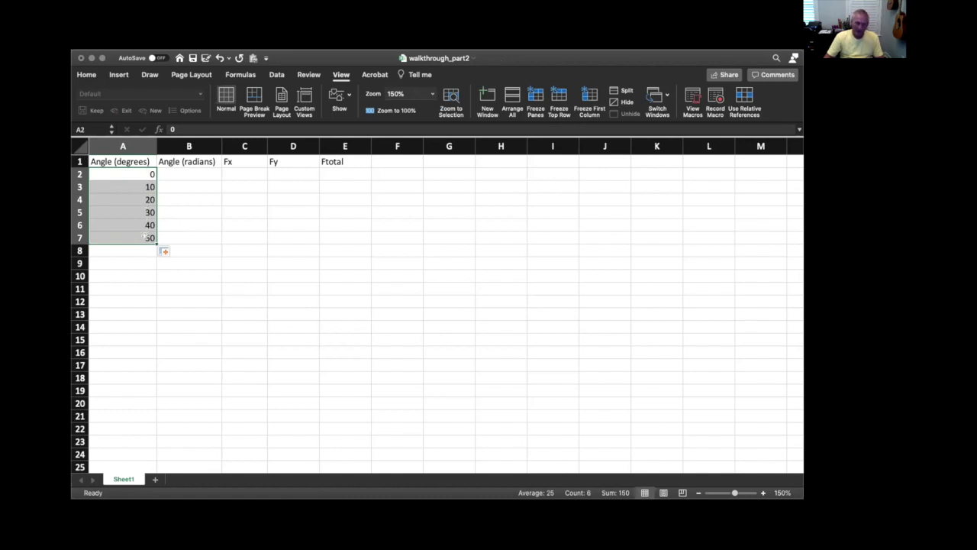
left_click(138, 261)
left_click(147, 237)
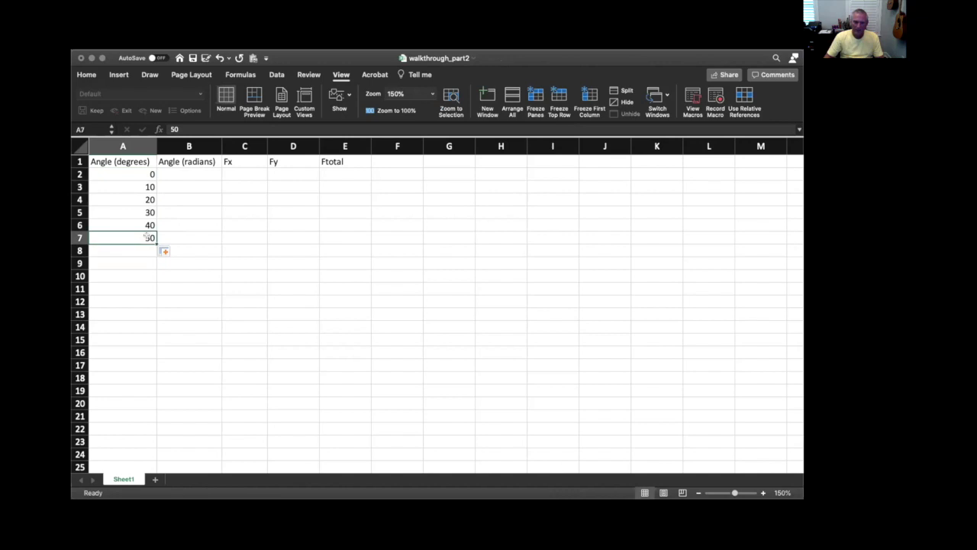
Continue the angle series from A6:A7 in increments of 10 down to 360 in cell A38
left_click(146, 225)
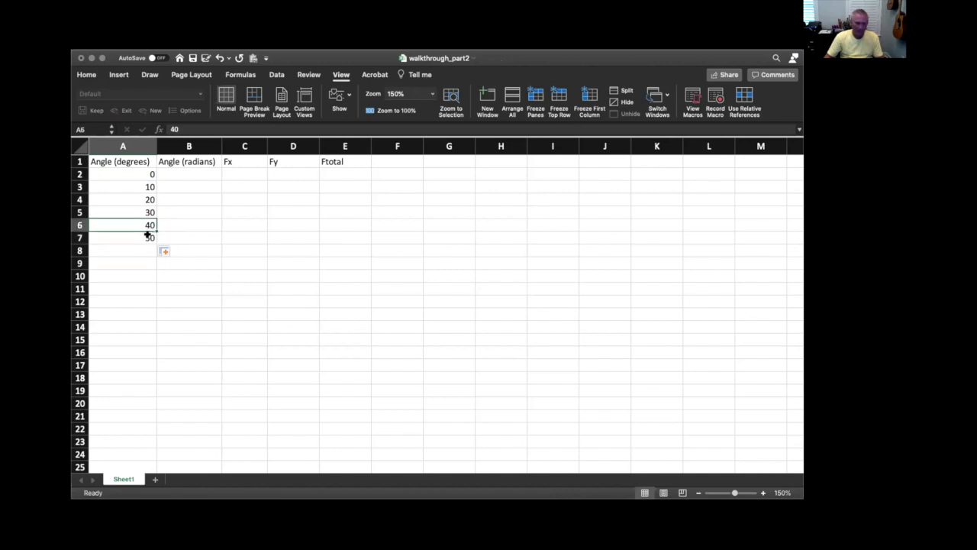
left_click(147, 235, "shift")
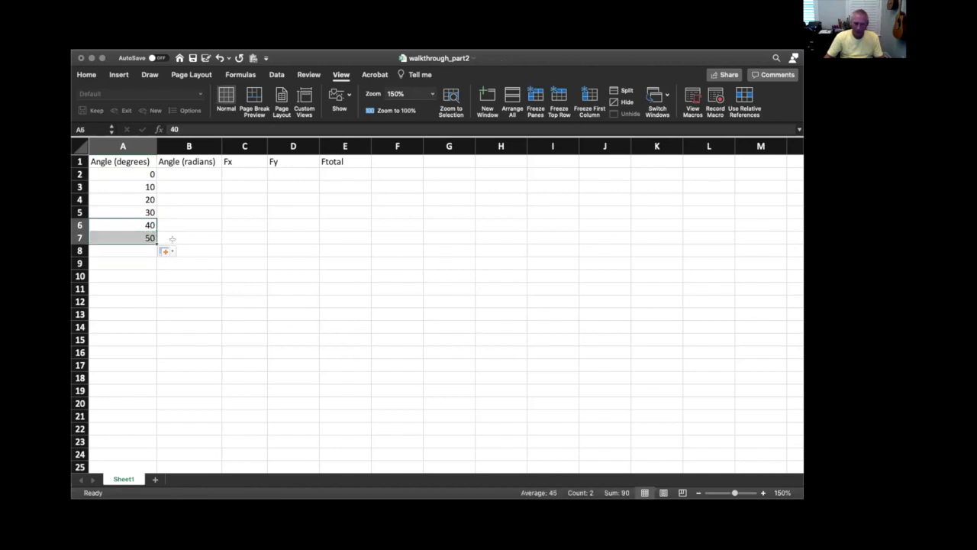
left_click_drag(152, 239, 142, 431)
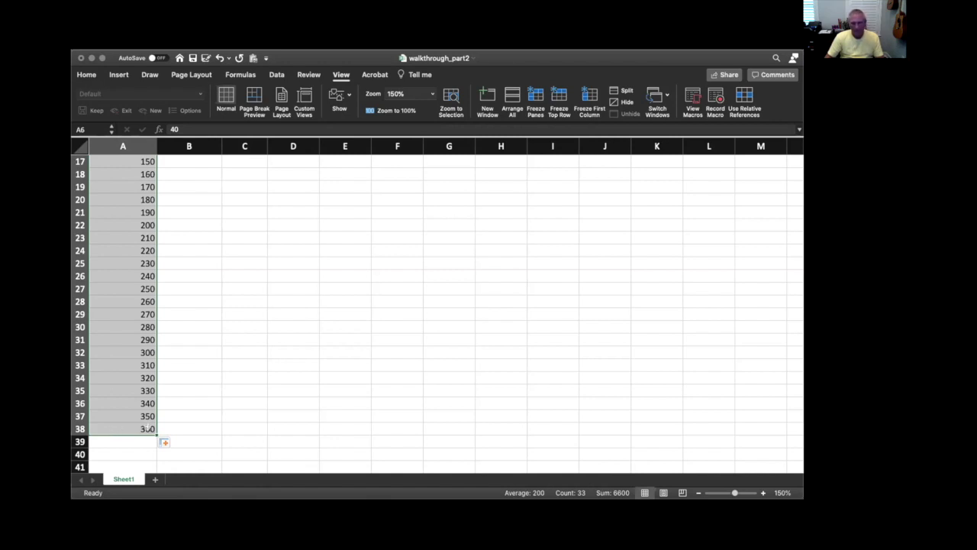
left_click(142, 435)
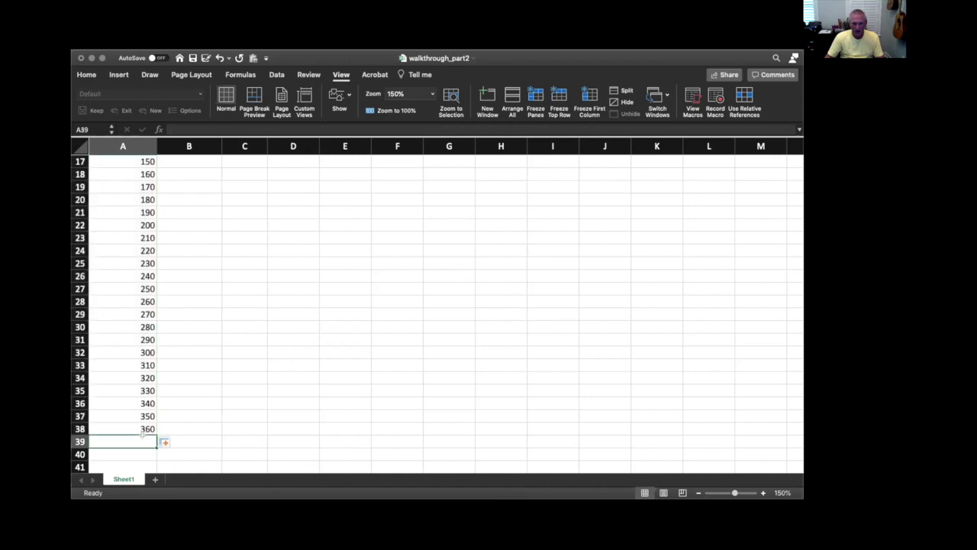
Extend the angle series past 360 into A39 and A40, and clear those extra cells
left_click(144, 417)
left_click_drag(144, 422, 151, 458)
left_click(190, 409)
left_click(145, 438)
key("BackSpace")
left_click(145, 454)
key("BackSpace")
left_click(191, 442)
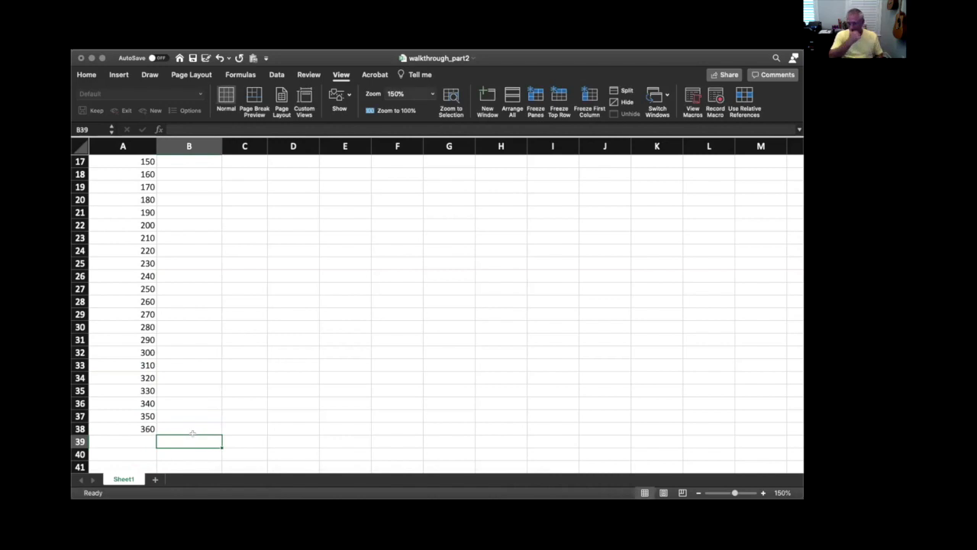
Enter the degrees-to-radians formula =A2*PI()/180 in cell B2
scroll(216, 400, "up", 3)
scroll(216, 400, "up", 4)
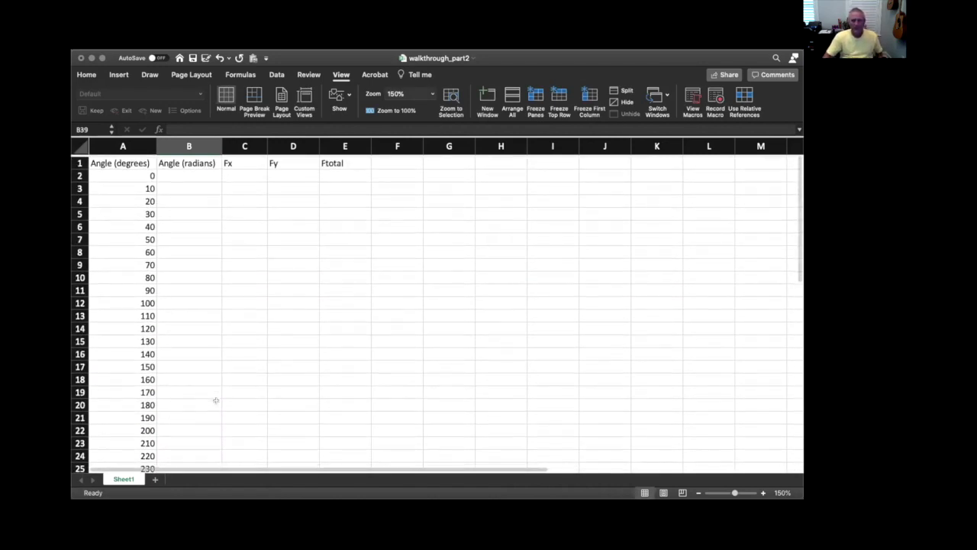
left_click(183, 172)
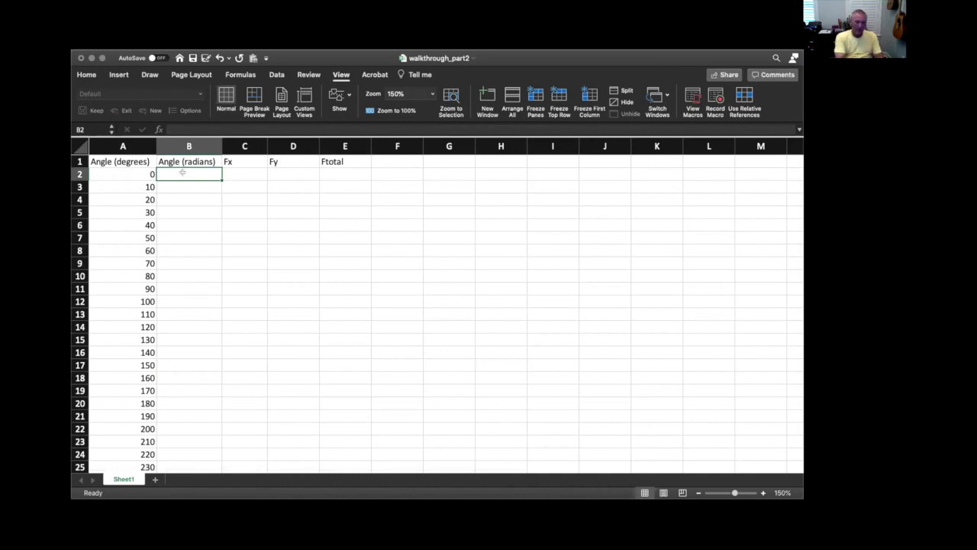
type("=")
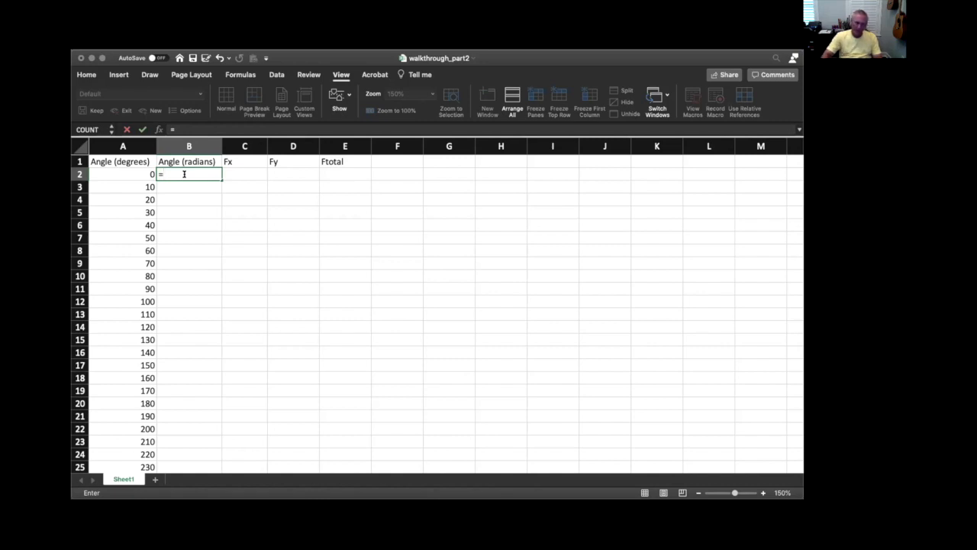
left_click(135, 169)
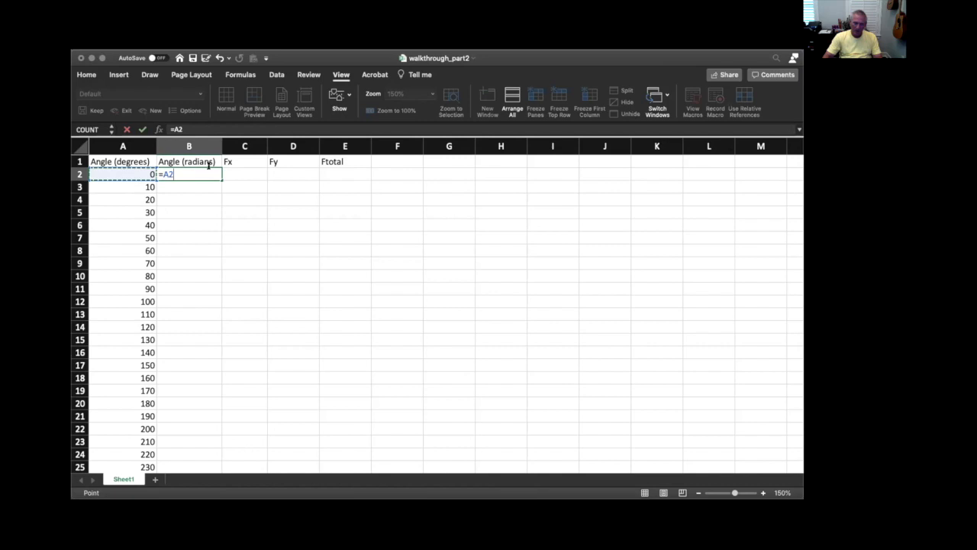
type("*")
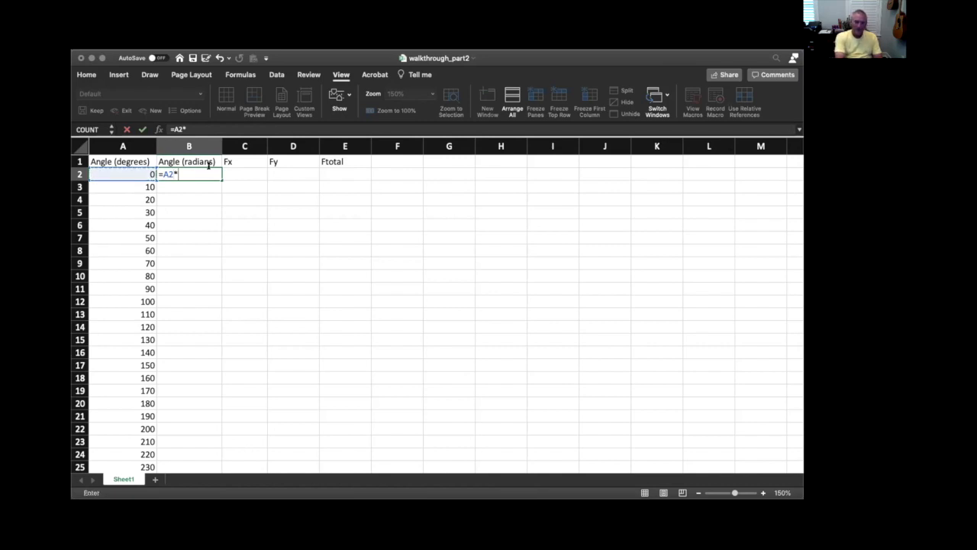
type("pi")
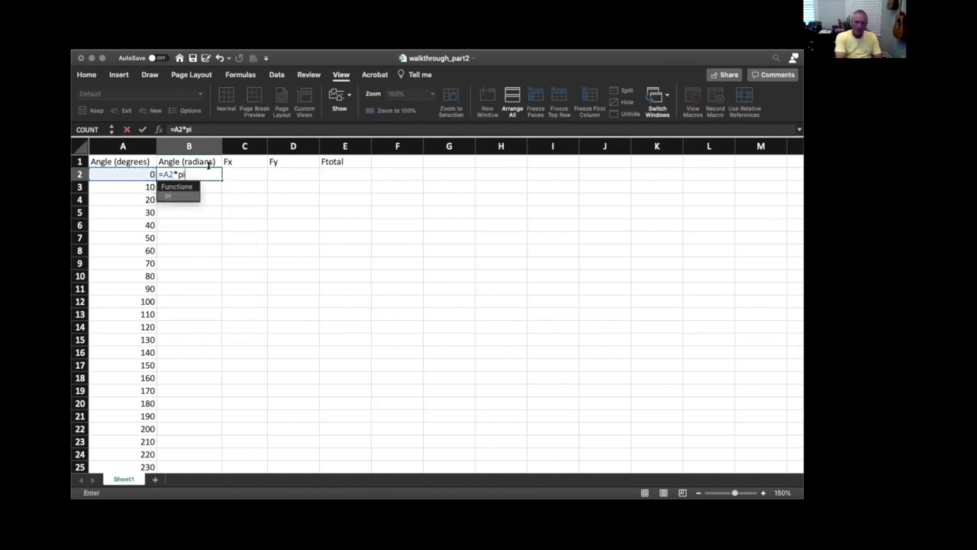
type("()")
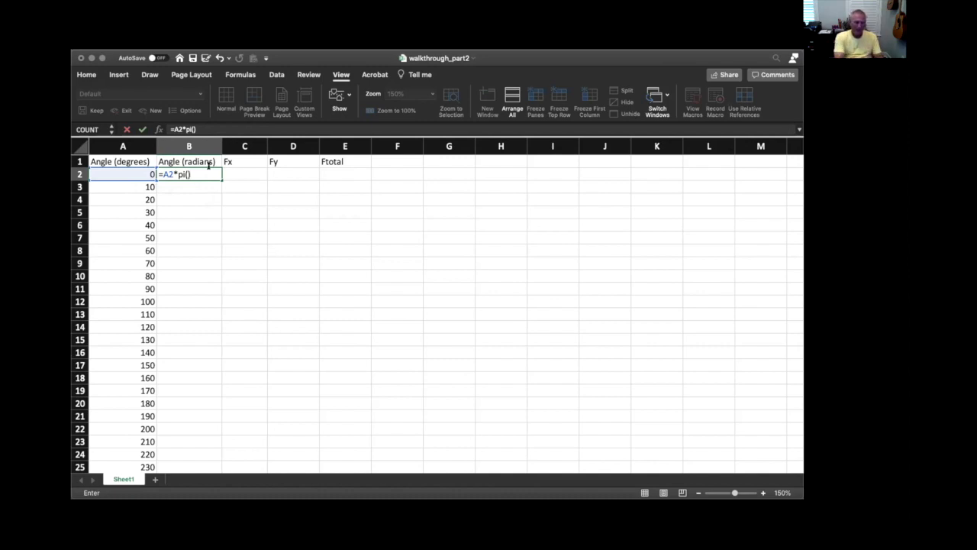
type("180")
key("Return")
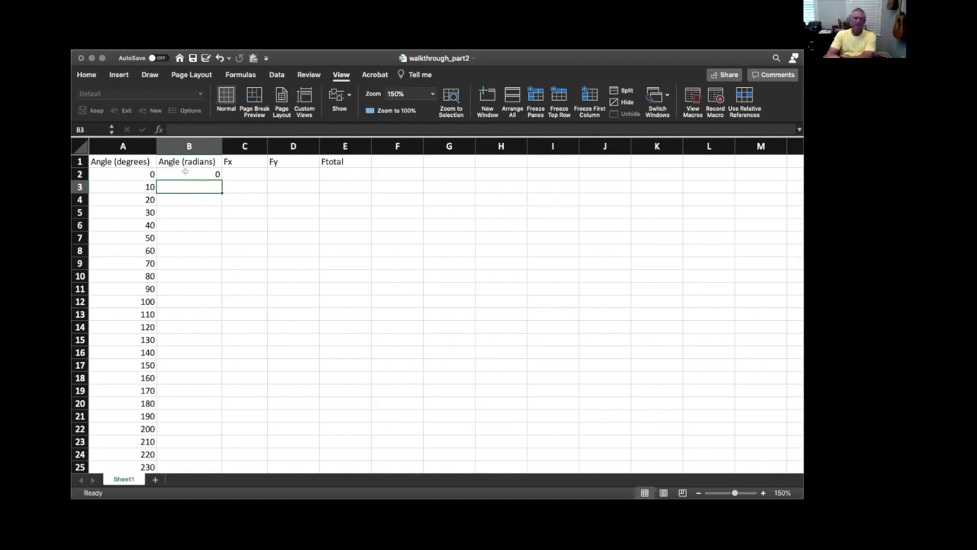
Fill the radians formula from B2 down to B8
left_click(185, 172)
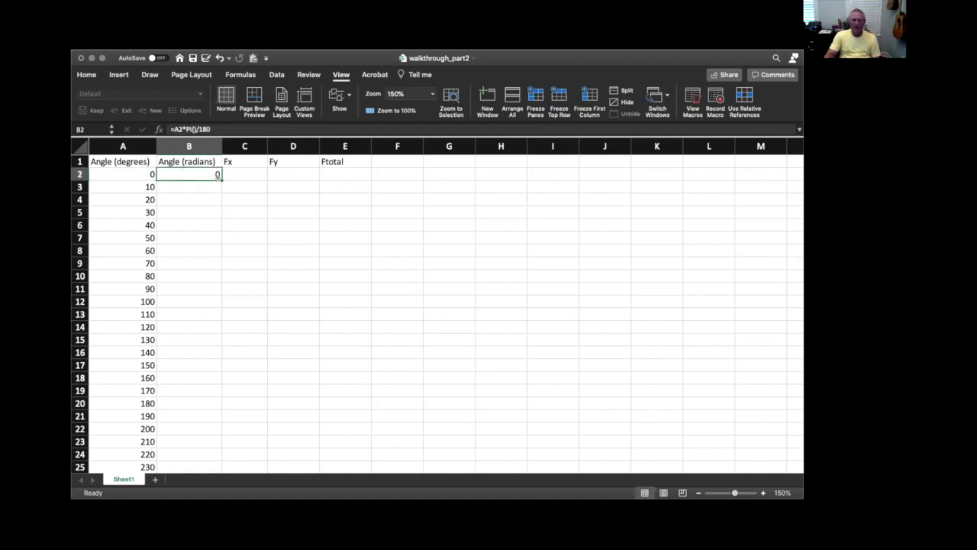
left_click_drag(218, 175, 206, 250)
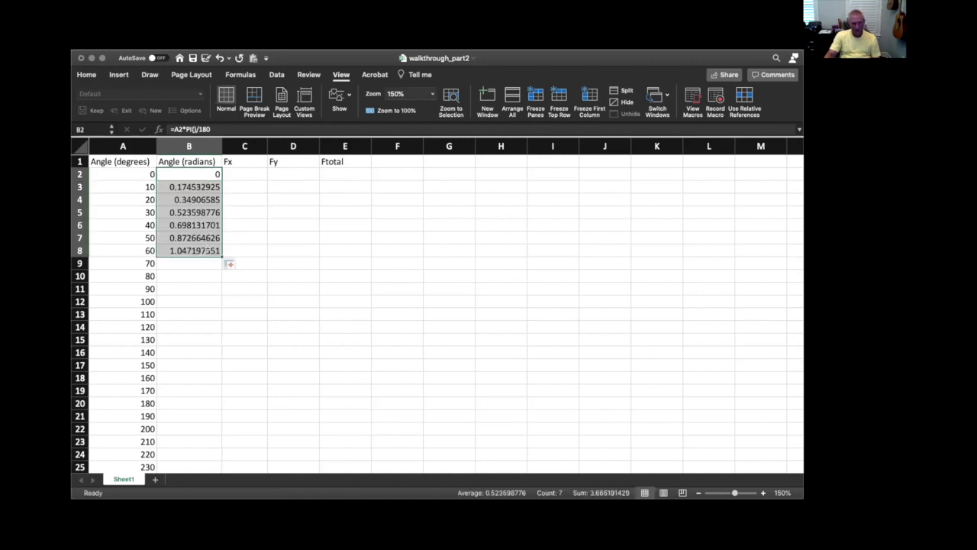
left_click(236, 195)
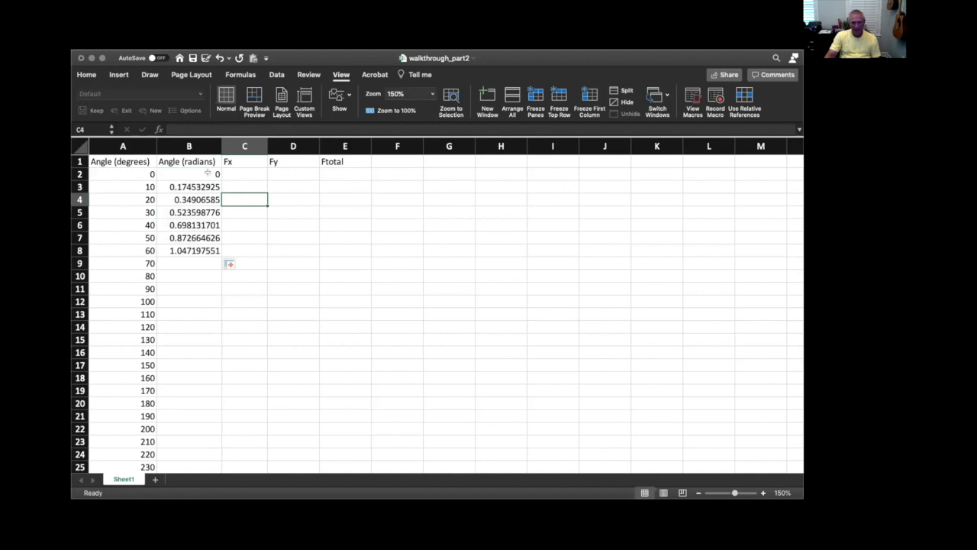
Copy the radians formula from B2 and paste it into B3 through B38
left_click(208, 173)
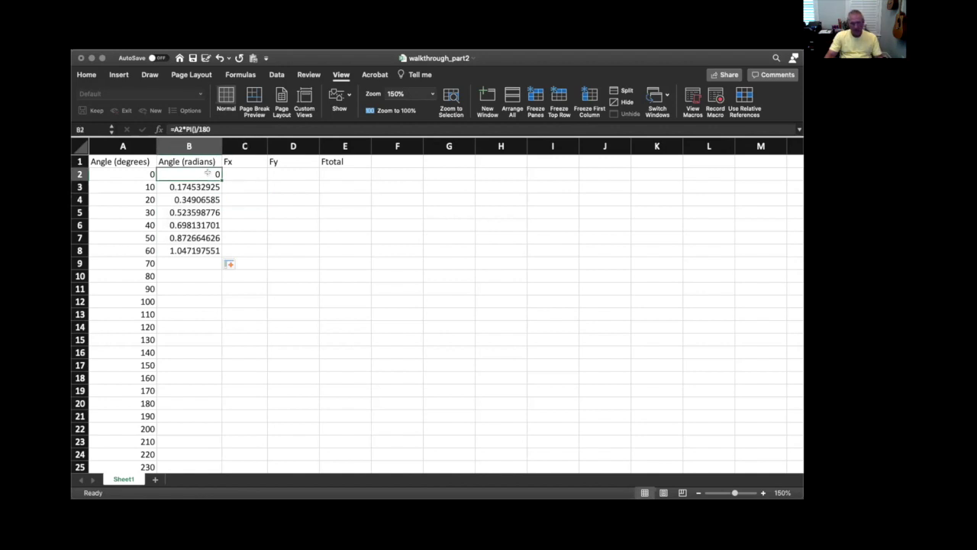
right_click(211, 174)
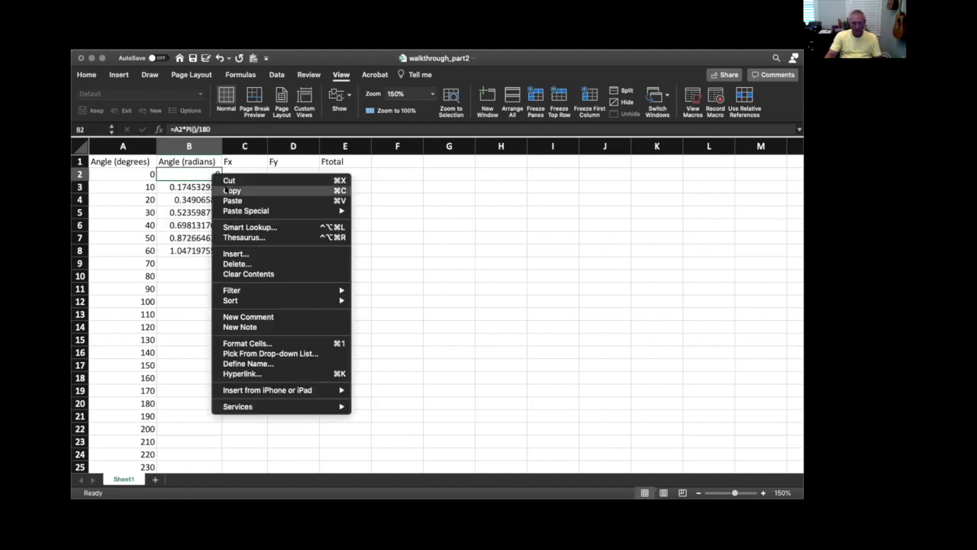
left_click(226, 190)
left_click(193, 187)
scroll(289, 213, "down", 4)
scroll(290, 213, "down", 7)
scroll(290, 212, "up", 2)
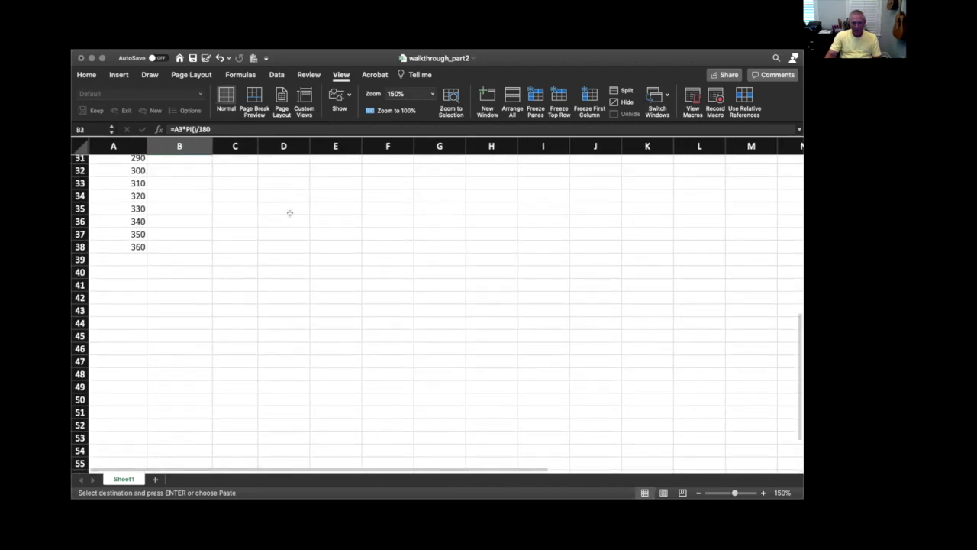
left_click(196, 242, "shift")
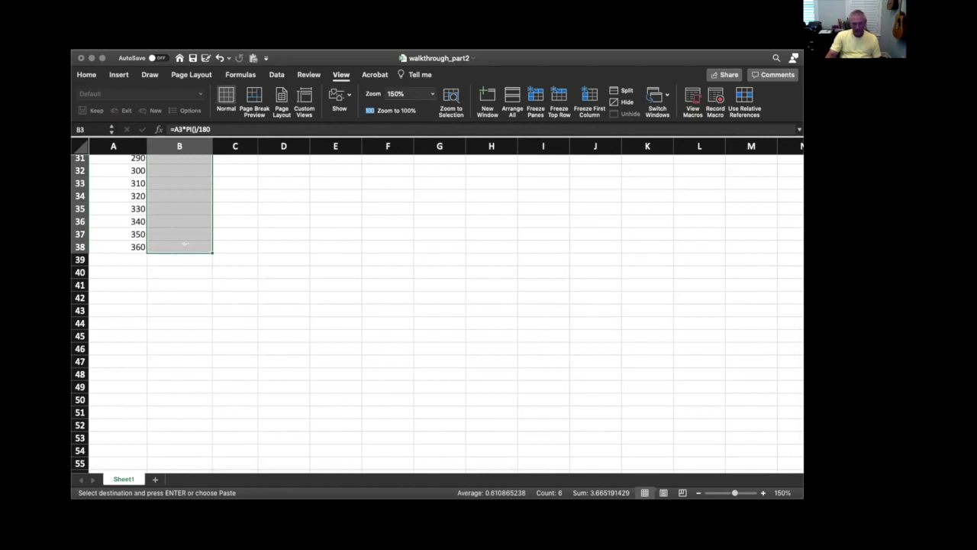
right_click(185, 244)
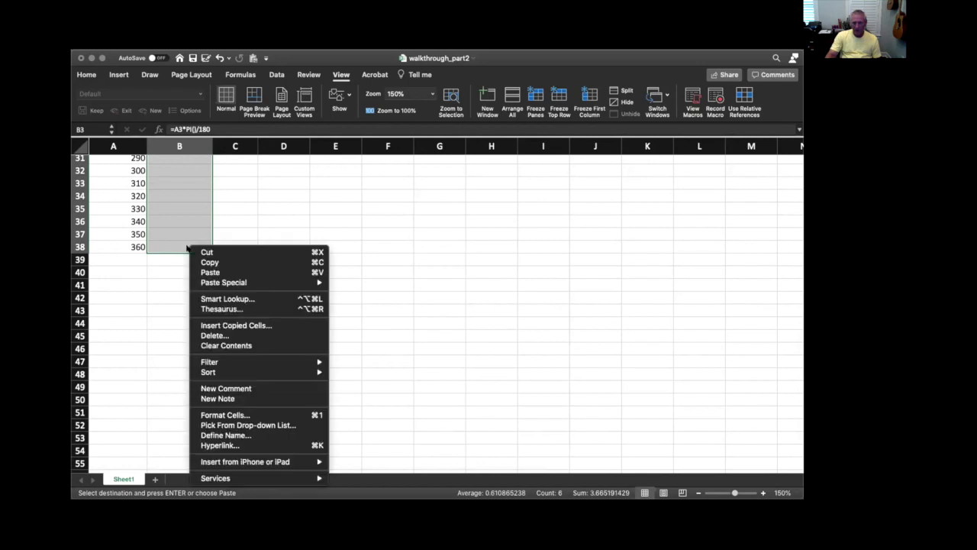
left_click(210, 273)
scroll(212, 270, "up", 10)
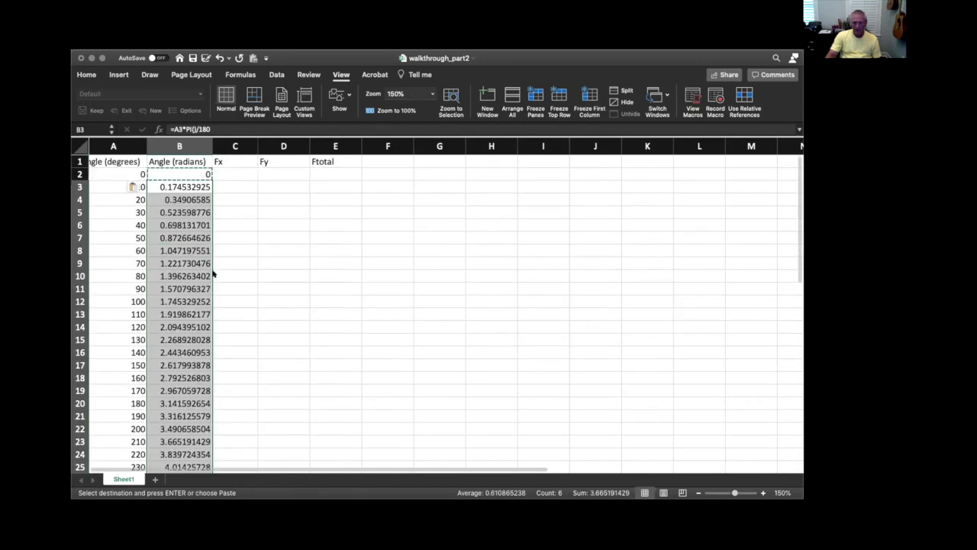
Compare the formulas in cells B2 through B5 to examine how the reference to column A changes row by row
left_click(193, 186)
left_click(200, 198)
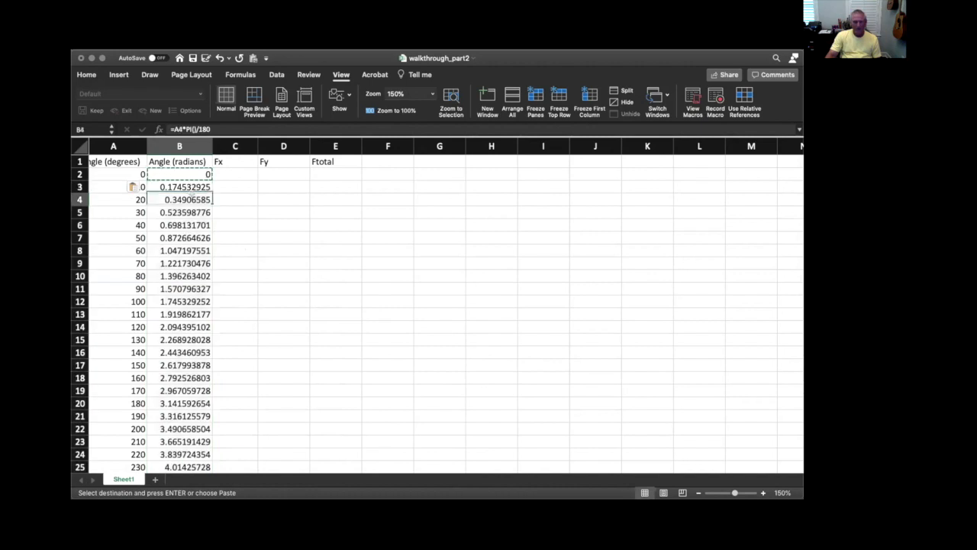
left_click(191, 174)
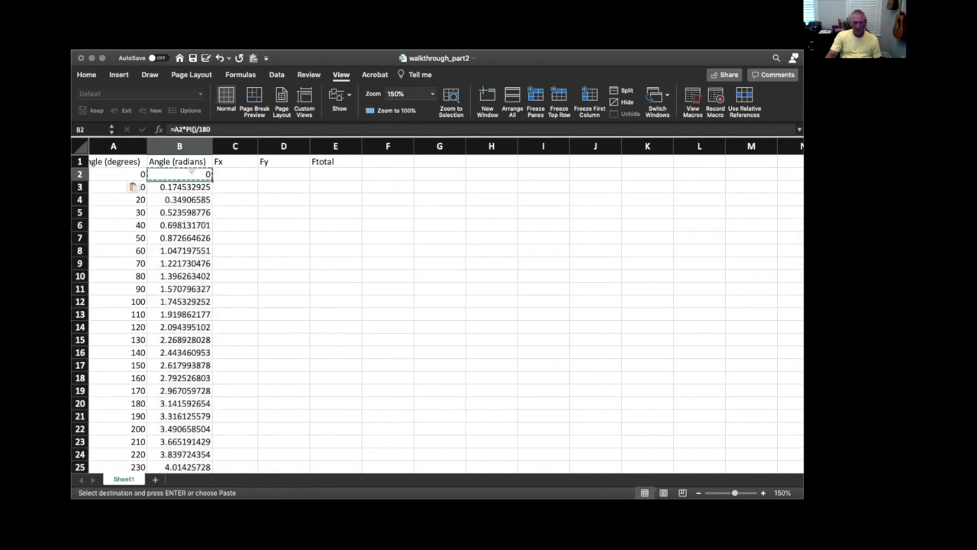
left_click(188, 185)
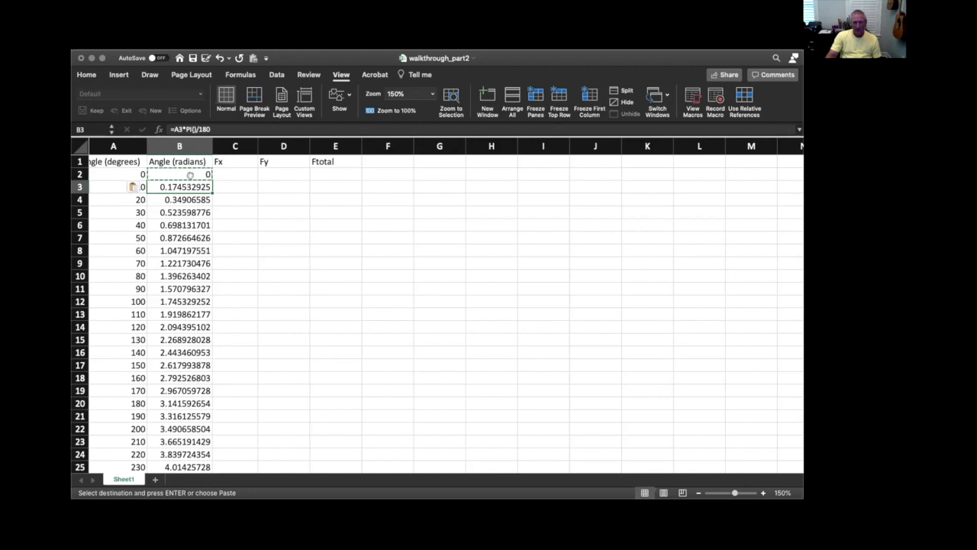
left_click(188, 172)
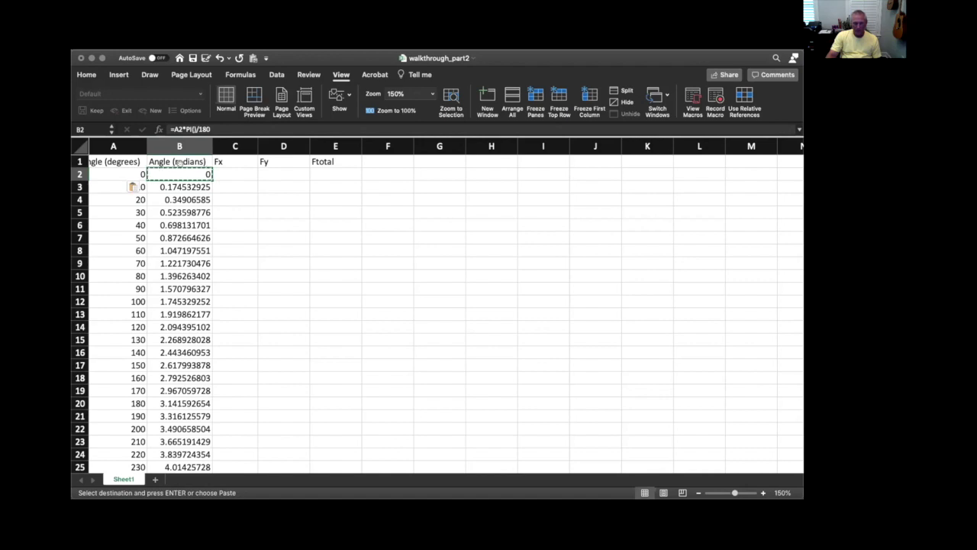
left_click(174, 186)
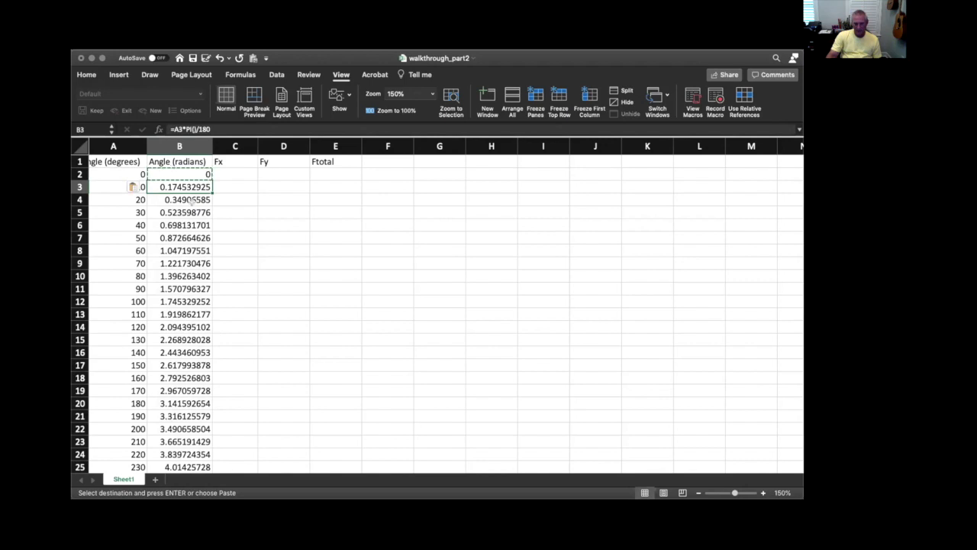
key("Down")
key("Down")
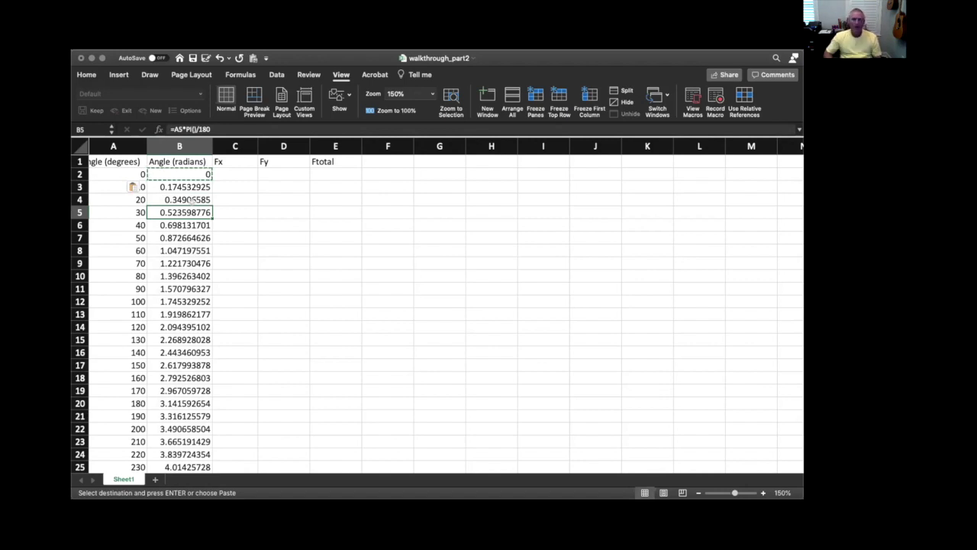
Add the heading Fmag in cell F1 with the force magnitude 5 below it in F2
left_click(231, 172)
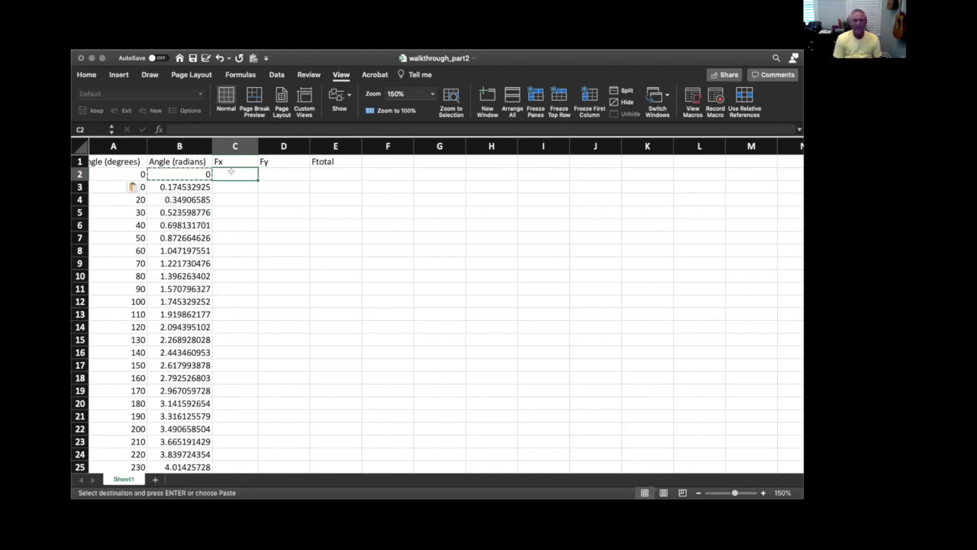
left_click(378, 162)
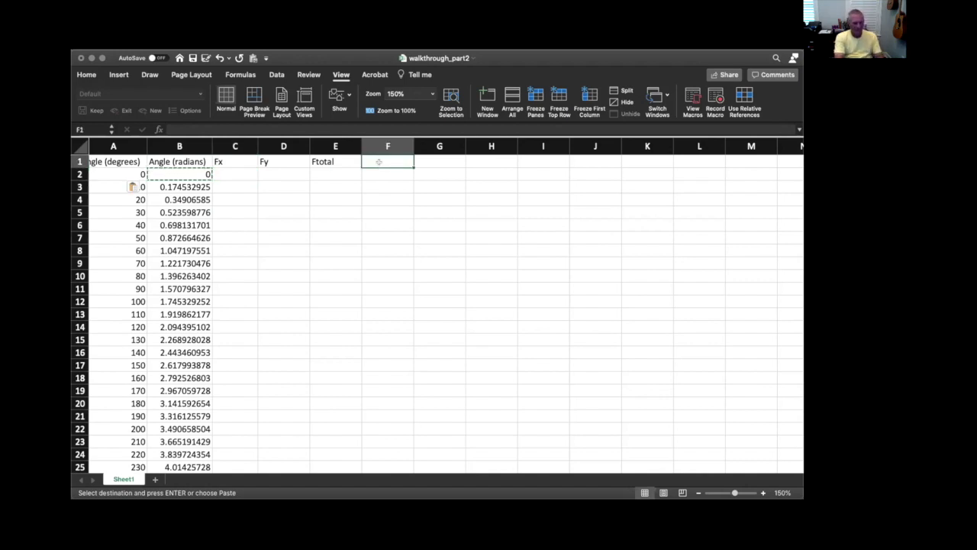
type("Fmag")
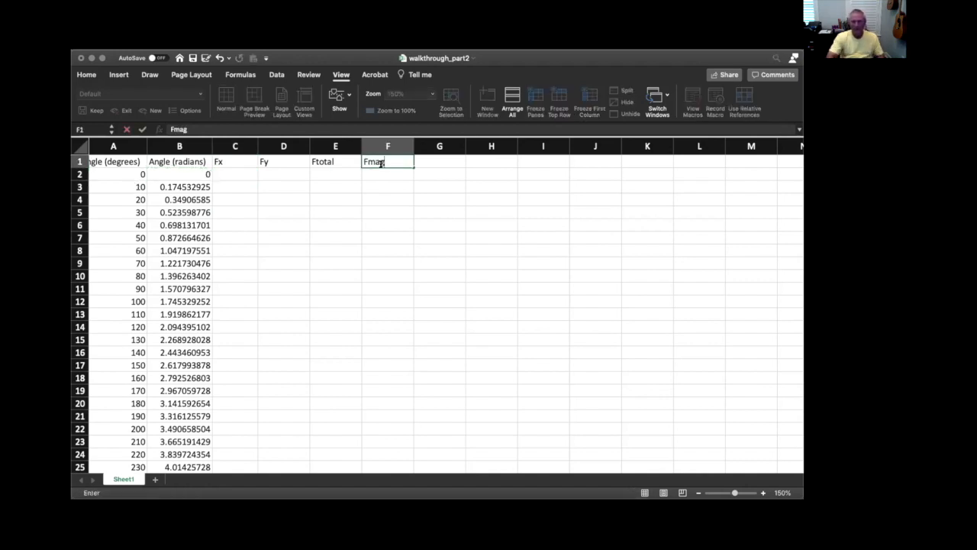
key("Return")
type("5")
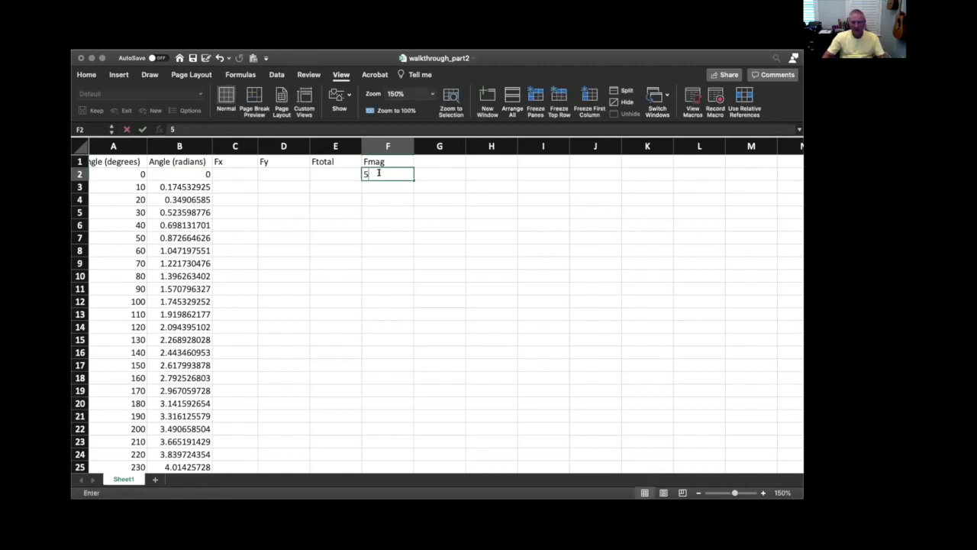
left_click(432, 175)
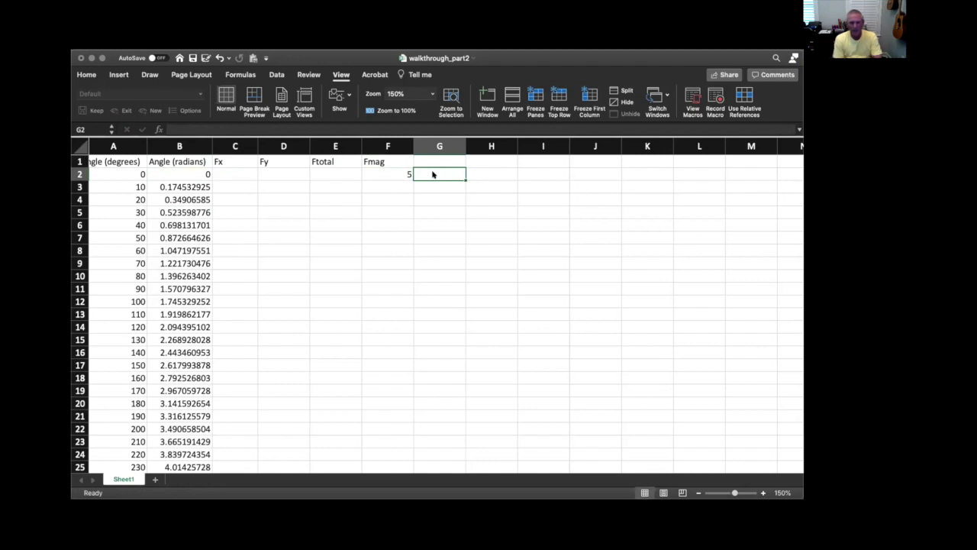
Enter the Fx formula =$F$2*cos(B2) in cell C2, using an absolute reference to the force magnitude
left_click(231, 172)
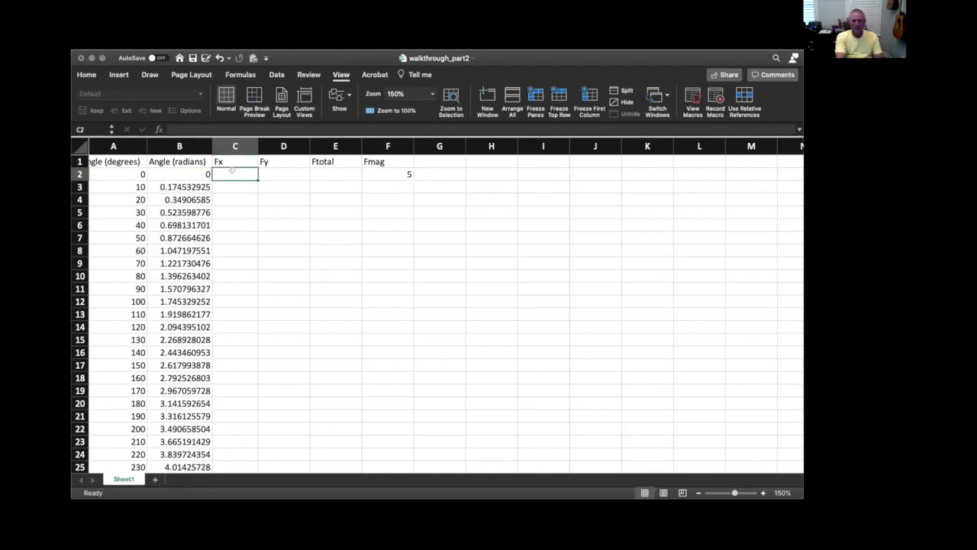
type("=")
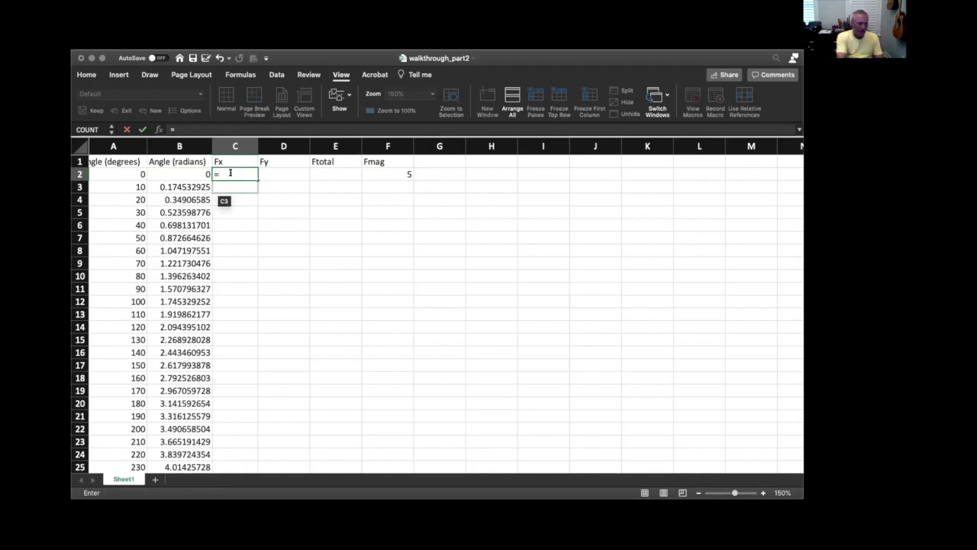
type("$")
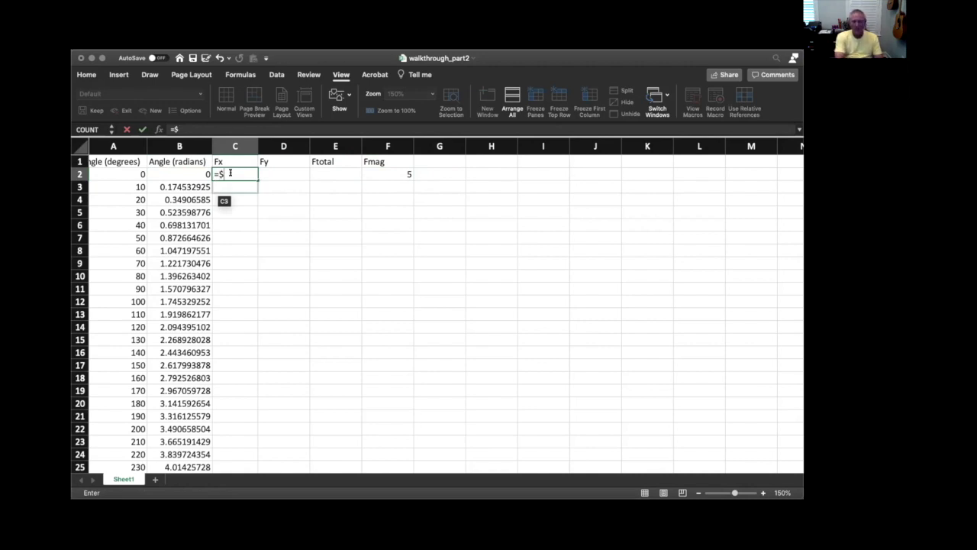
type("F")
type("$")
type("2")
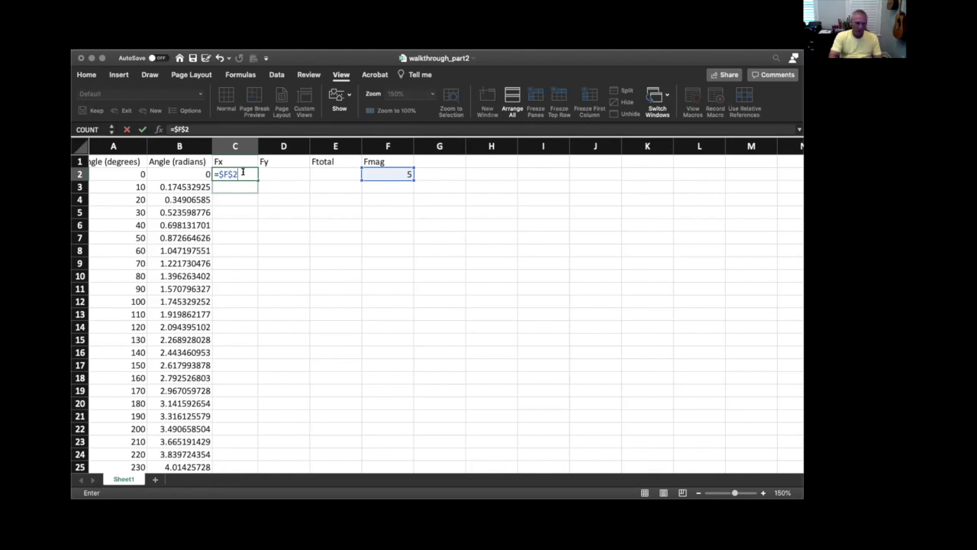
type("*")
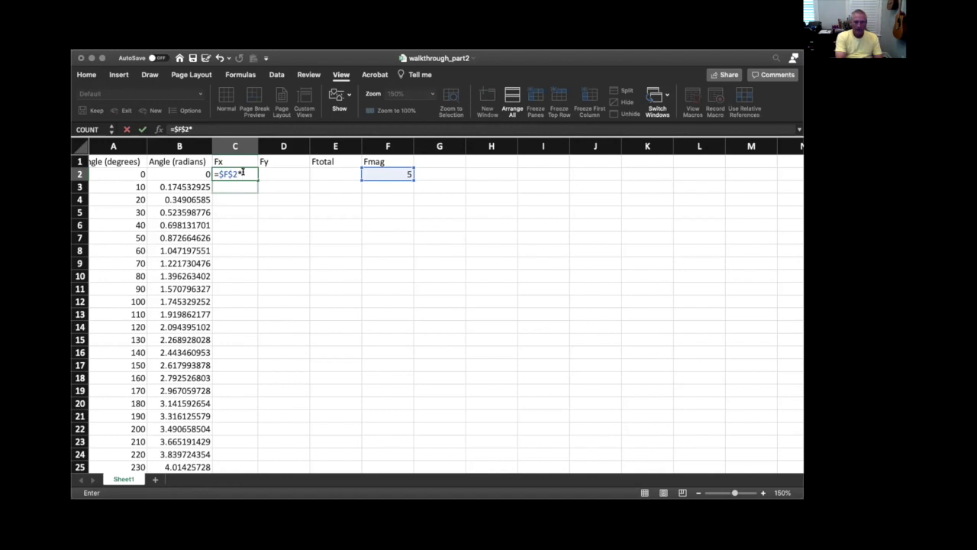
type("cos(")
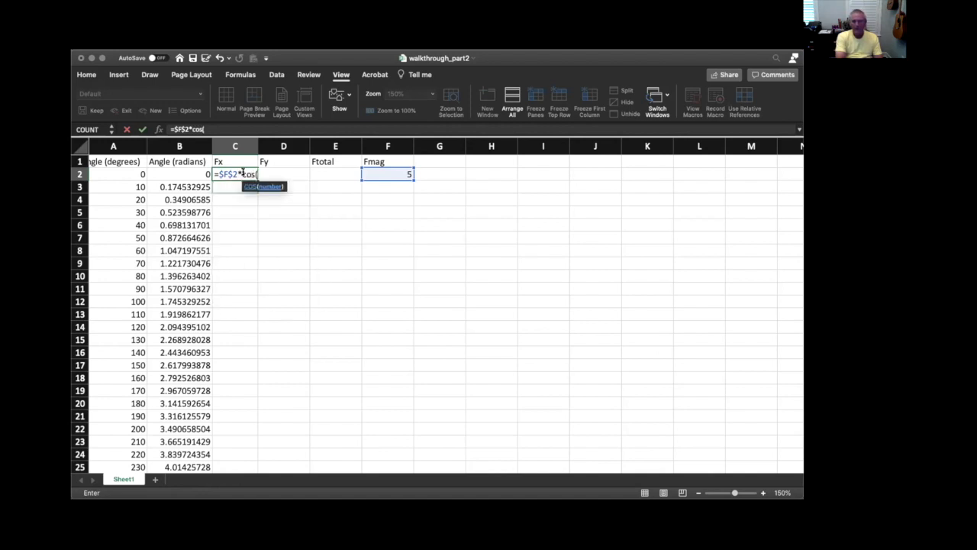
left_click(187, 175)
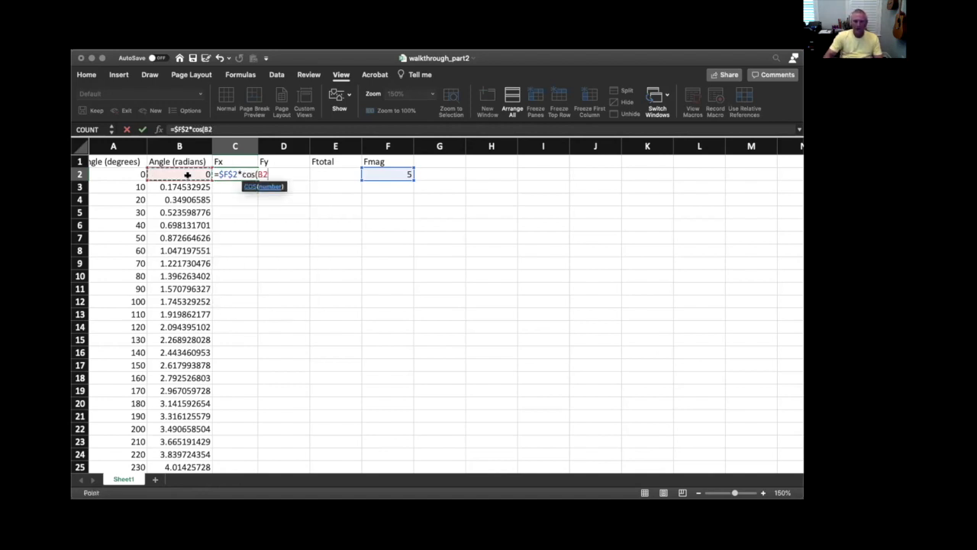
type(")")
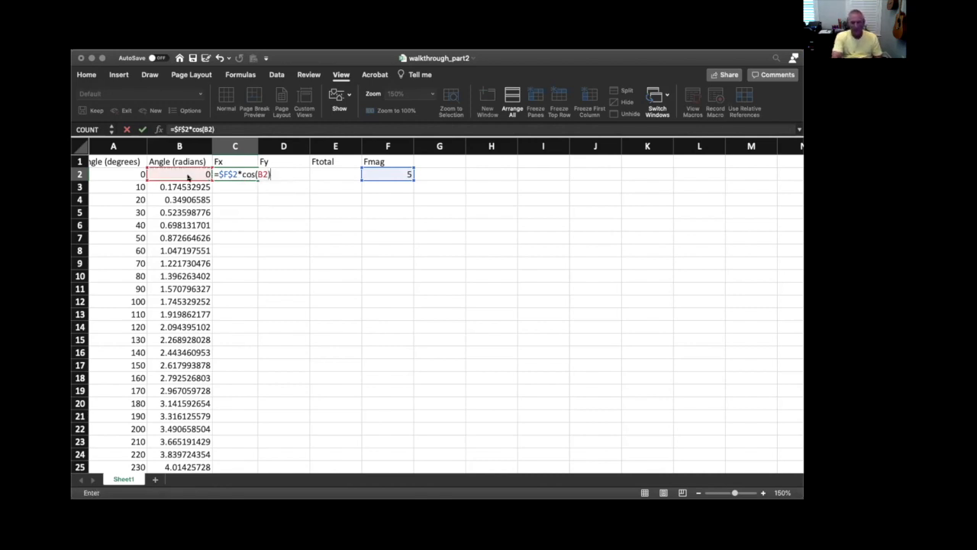
key("Return")
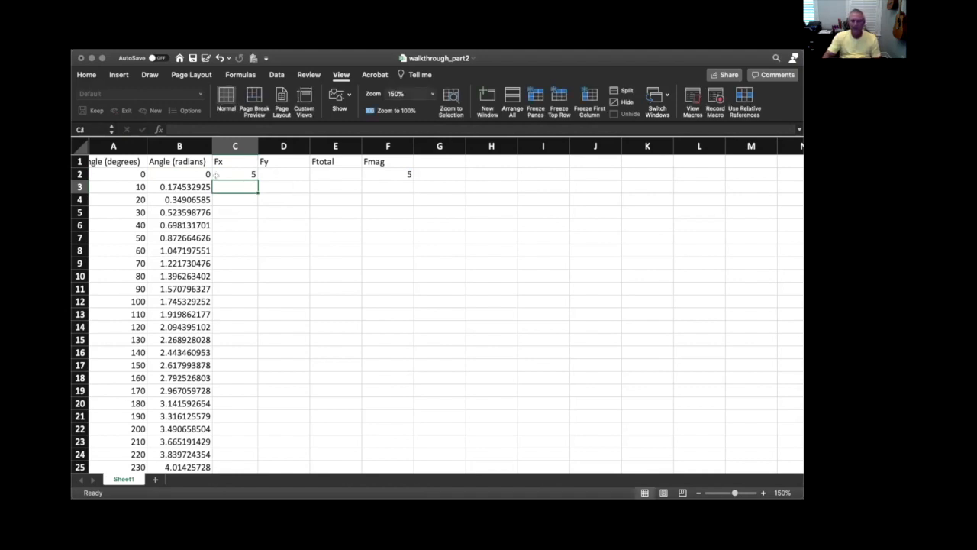
Fill the Fx formula from C2 down to C38 and check the copied formulas in C3 and C4
left_click(235, 171)
left_click_drag(256, 176, 242, 432)
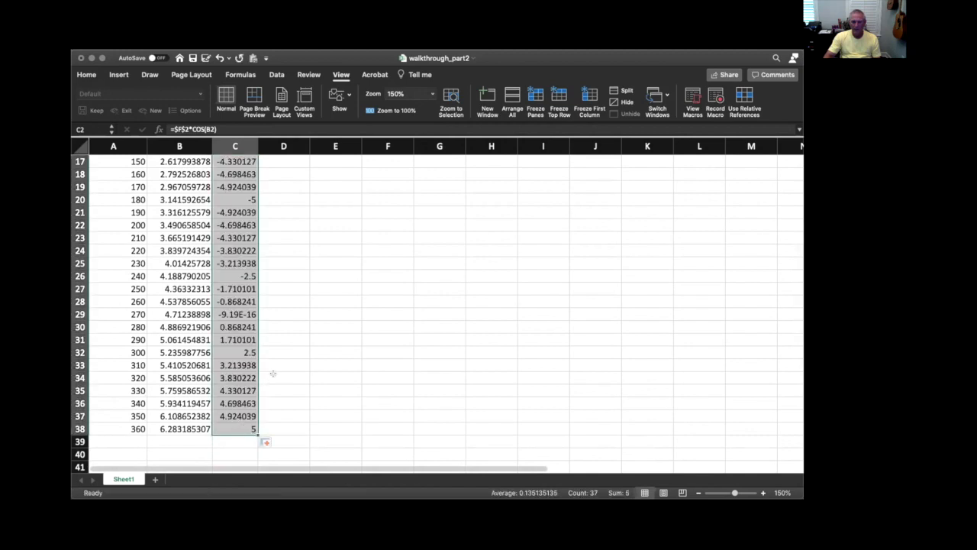
scroll(273, 374, "up", 8)
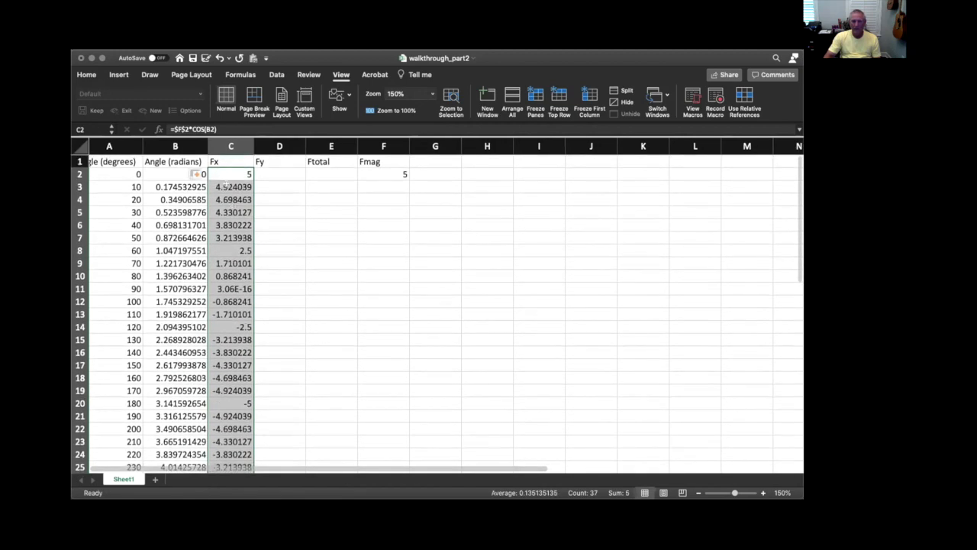
left_click(226, 186)
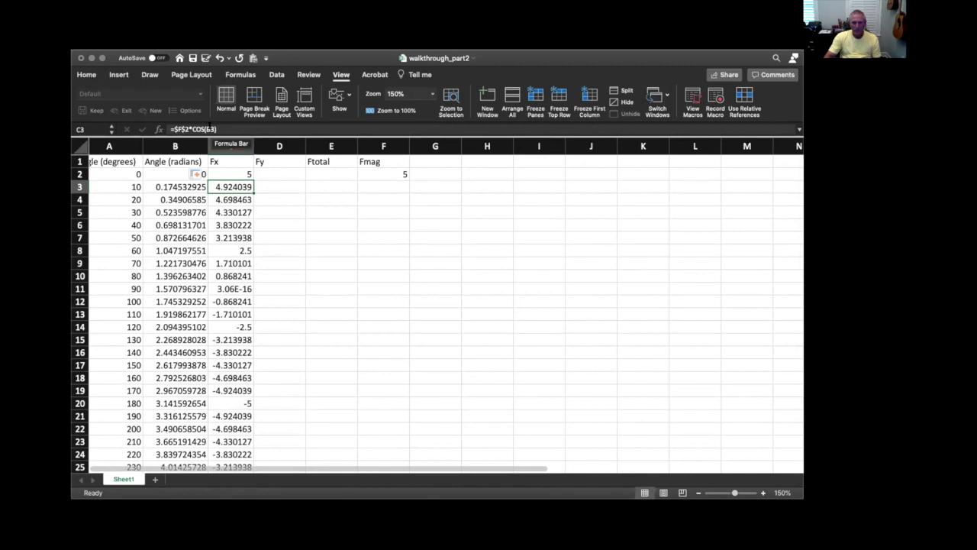
left_click(230, 195)
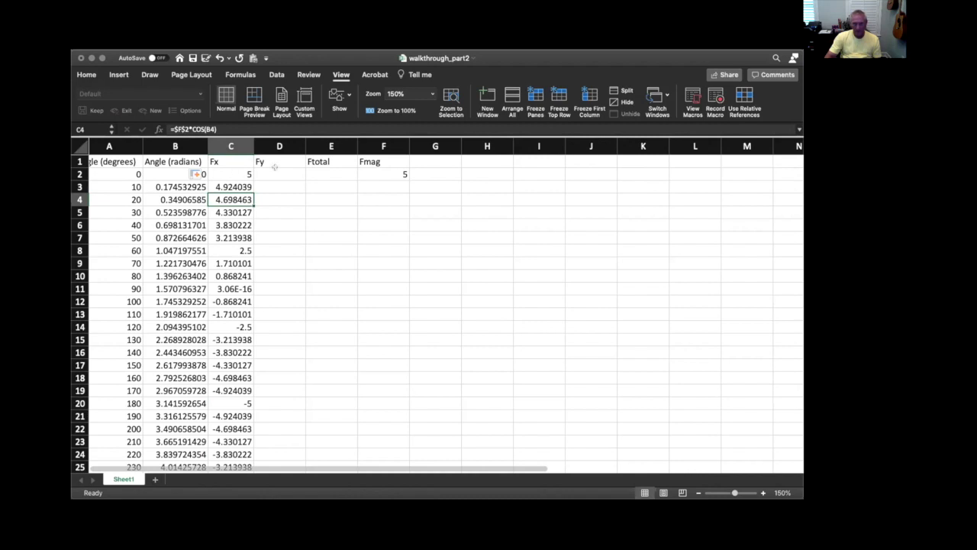
Enter the Fy formula =$F$2*sin(B2) in cell D2
left_click(273, 171)
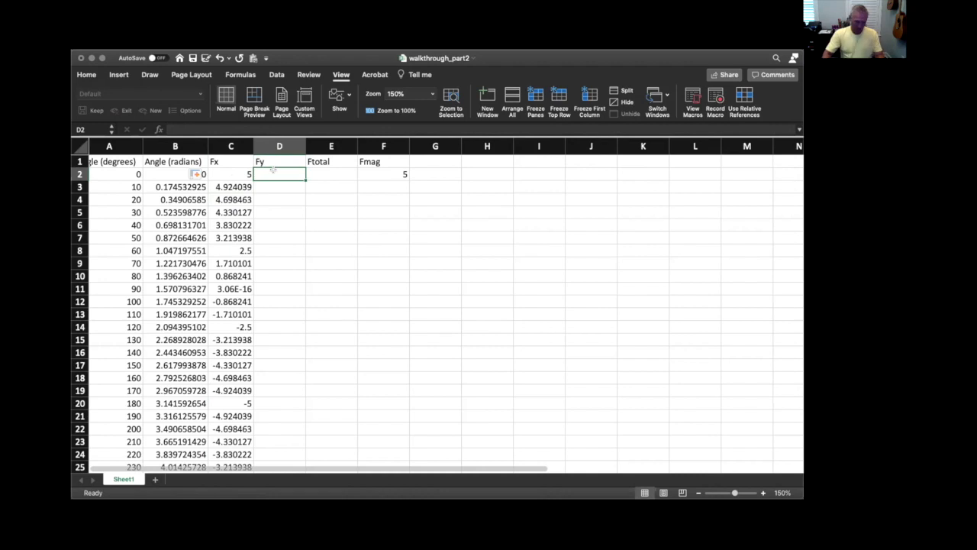
type("=")
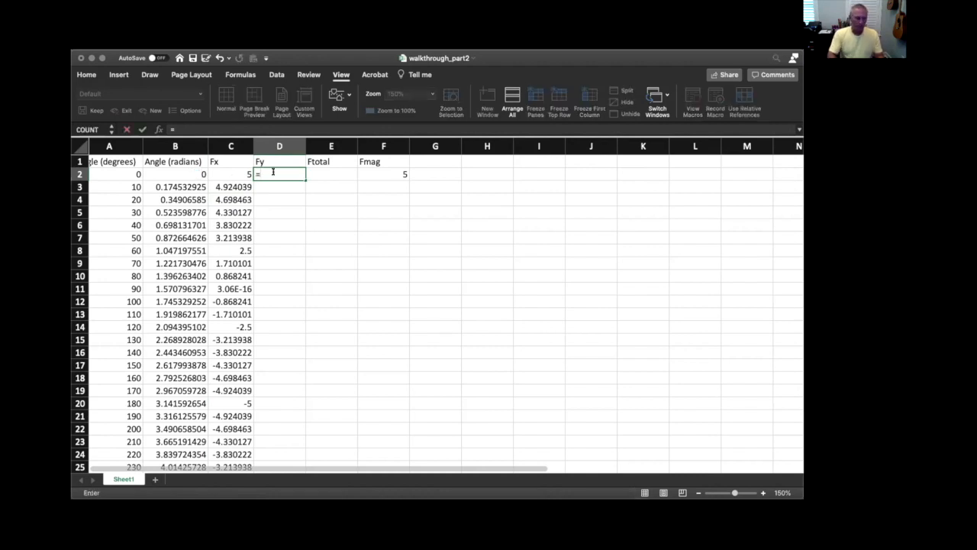
type("$f")
key("BackSpace")
type("F")
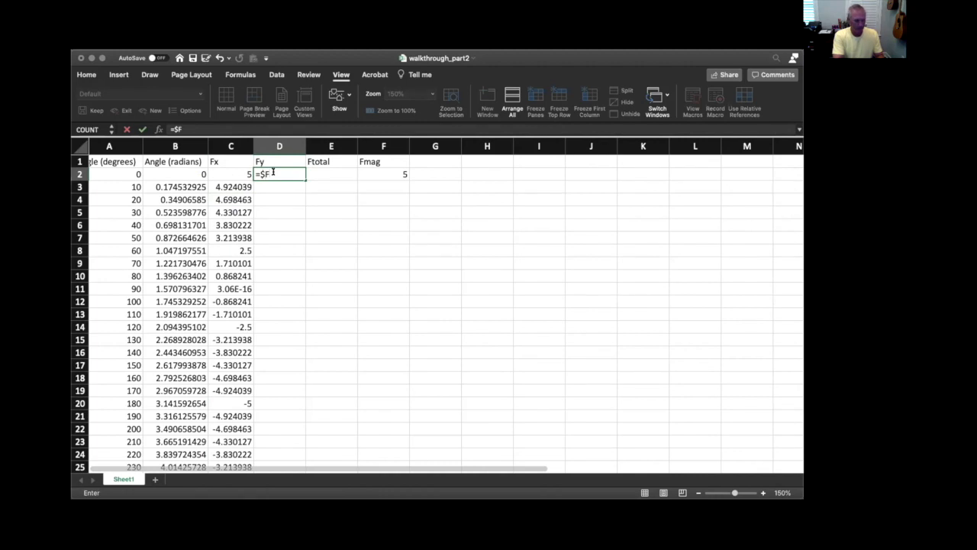
type("$2")
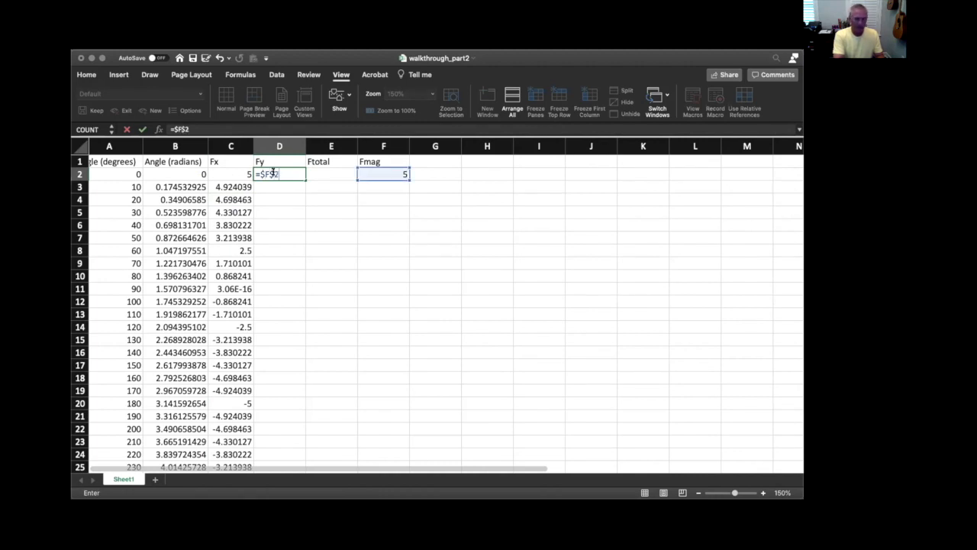
type("*")
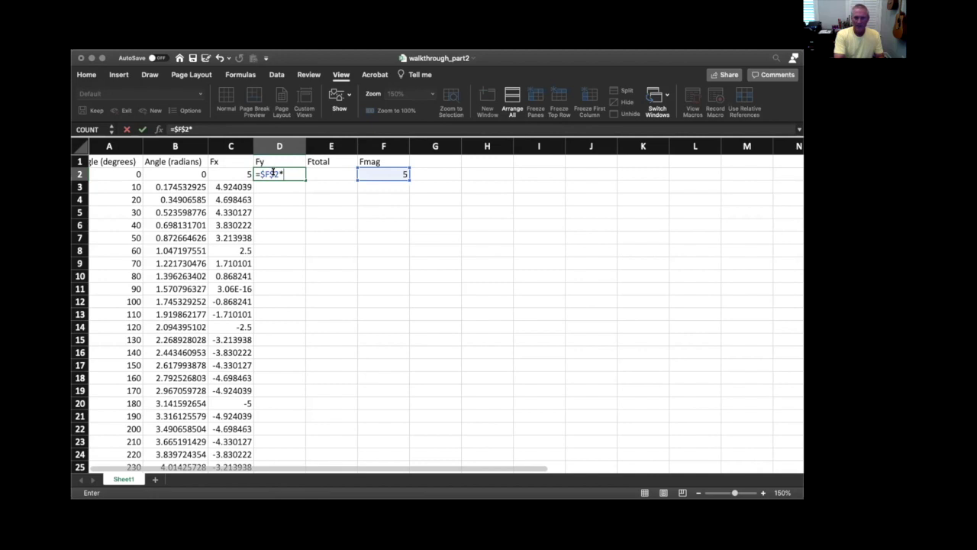
type("sin(")
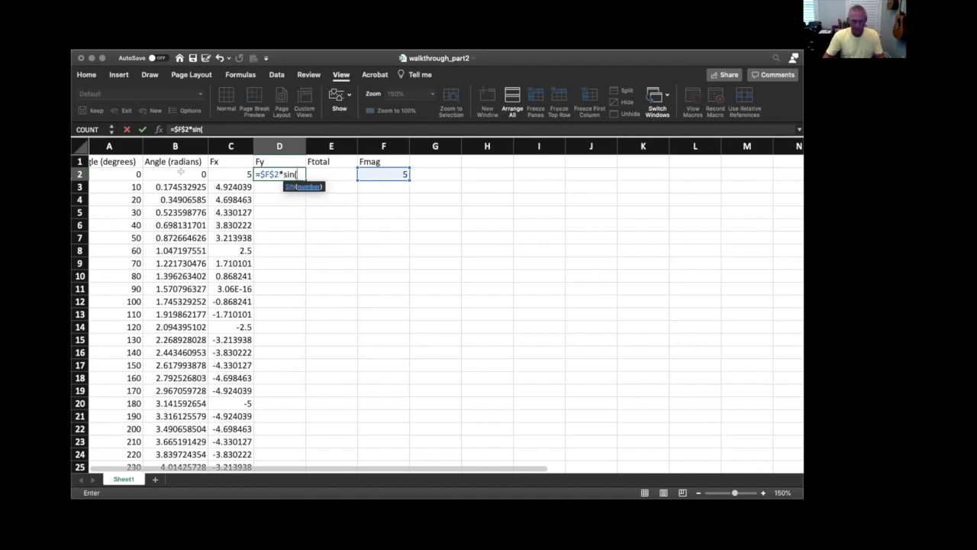
left_click(180, 173)
type(")")
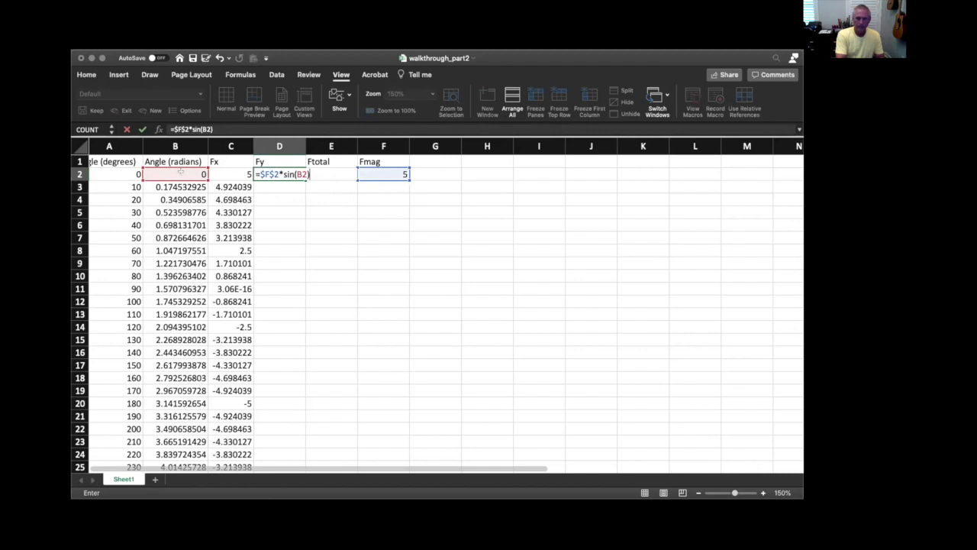
key("Return")
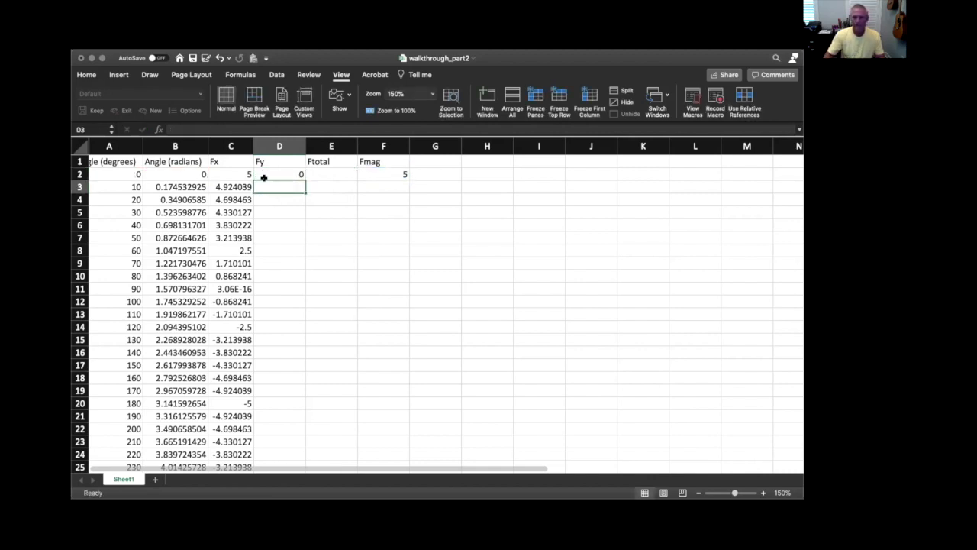
Fill the Fy formula from D2 down to D38
left_click(290, 171)
left_click_drag(302, 176, 292, 429)
left_click(341, 375)
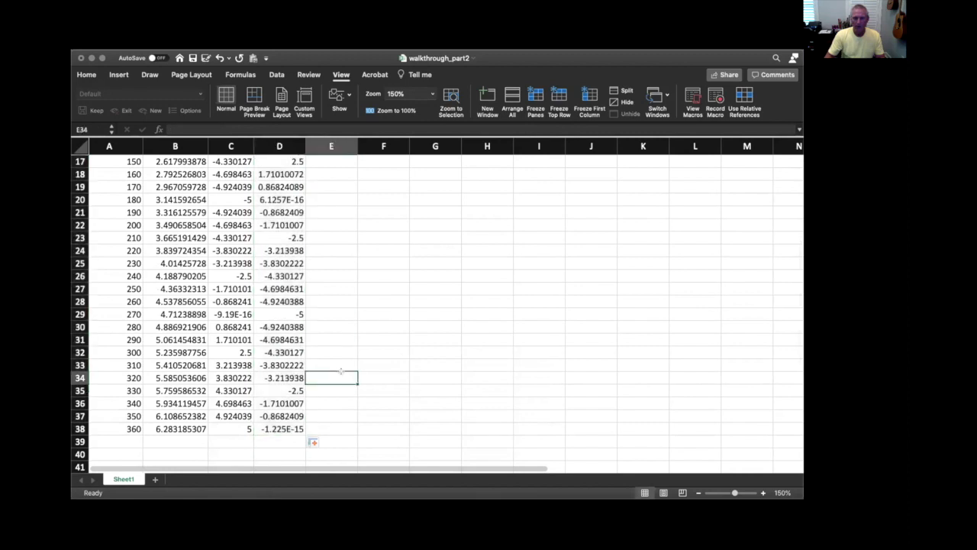
Enter the Ftotal formula =sqrt(C2^2+D2^2) in cell E2
scroll(340, 375, "up", 8)
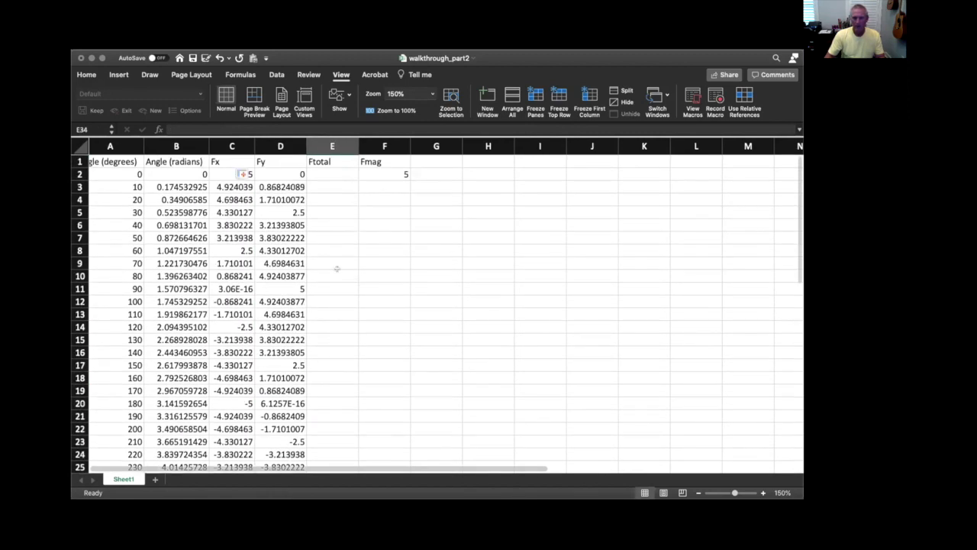
left_click(325, 172)
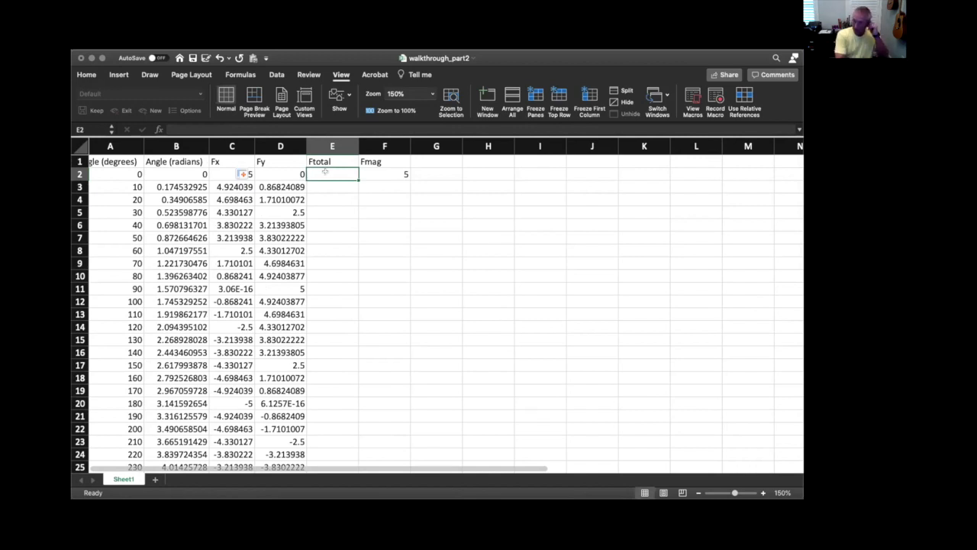
type("=")
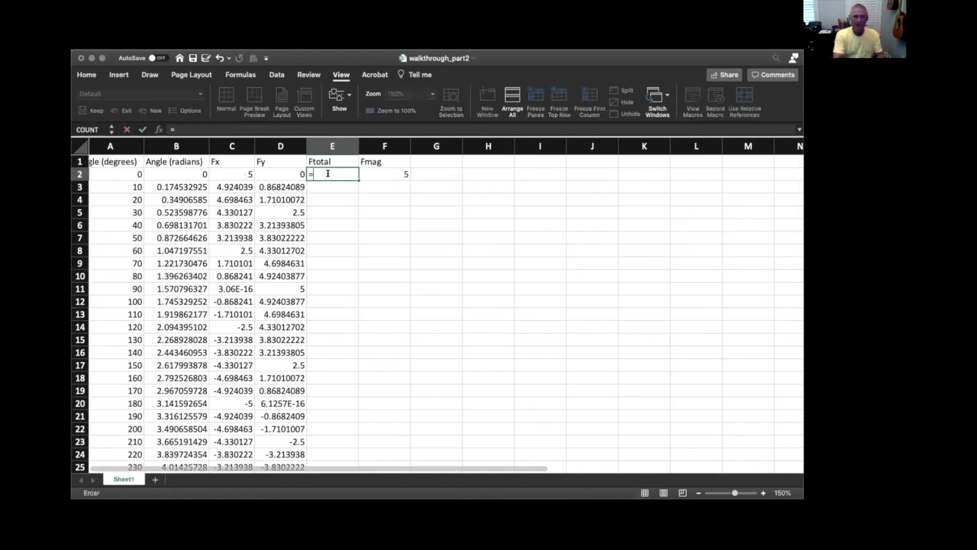
left_click(230, 172)
type("^2")
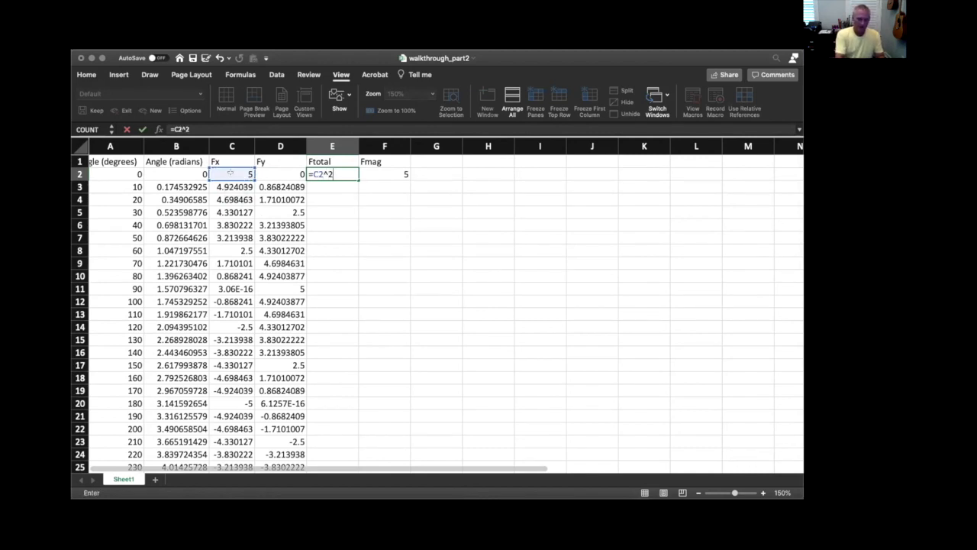
type("+")
left_click(283, 169)
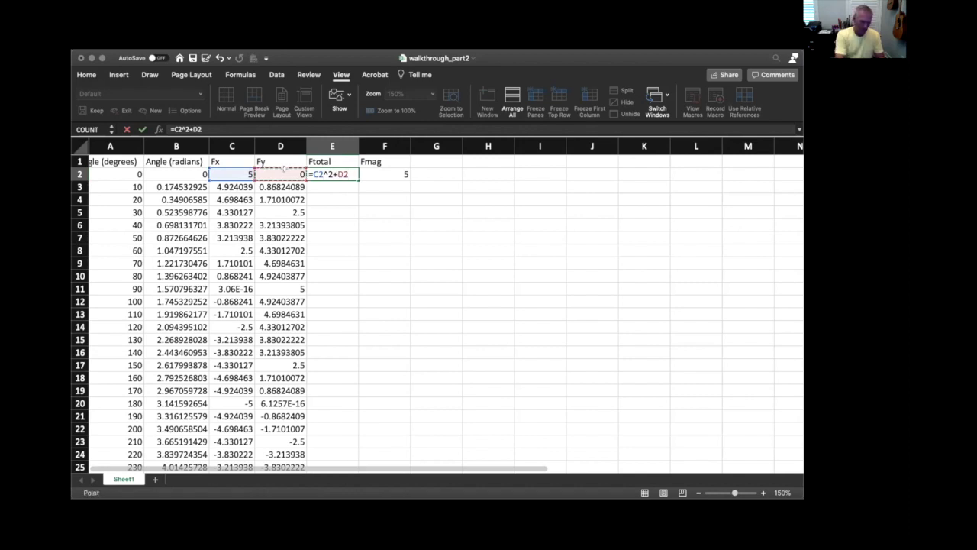
type("^2")
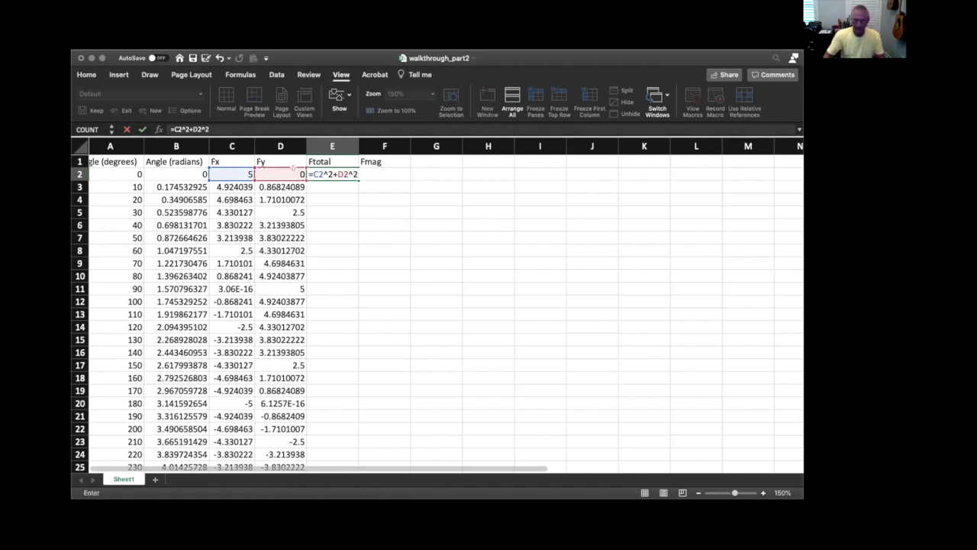
left_click(311, 173)
type("sqrt")
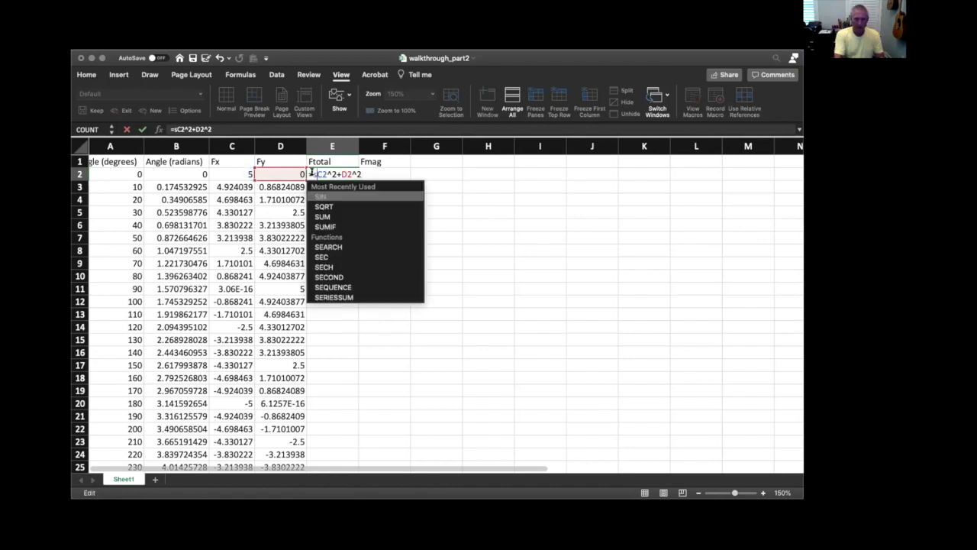
type("(")
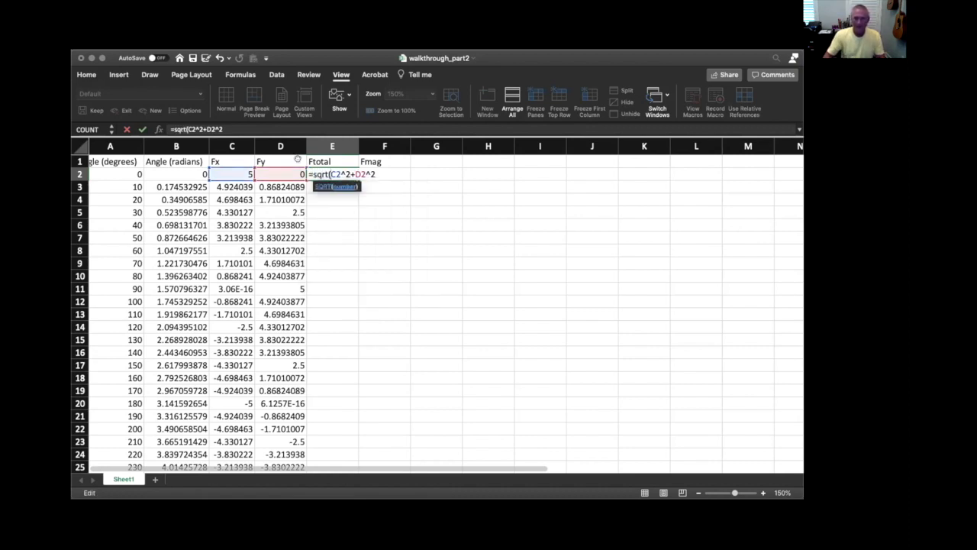
left_click(226, 129)
type(")")
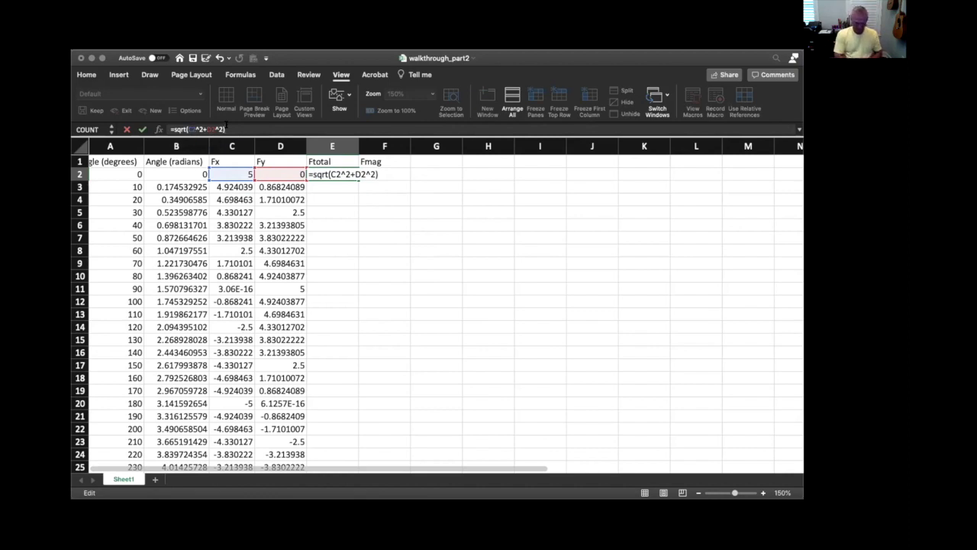
key("Return")
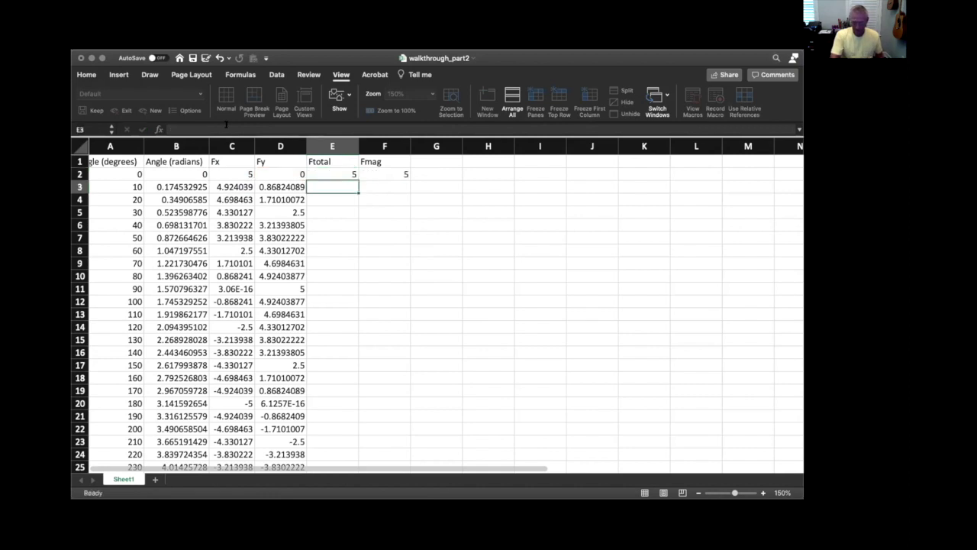
Fill the Ftotal formula from E2 down the column through the 360-degree row and clear the extra result in E39
left_click(331, 174)
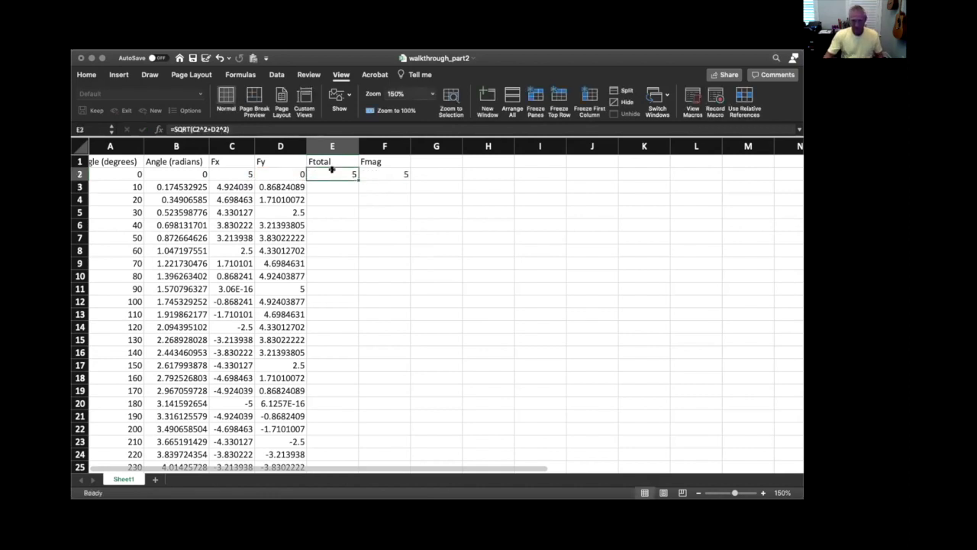
left_click_drag(355, 175, 344, 441)
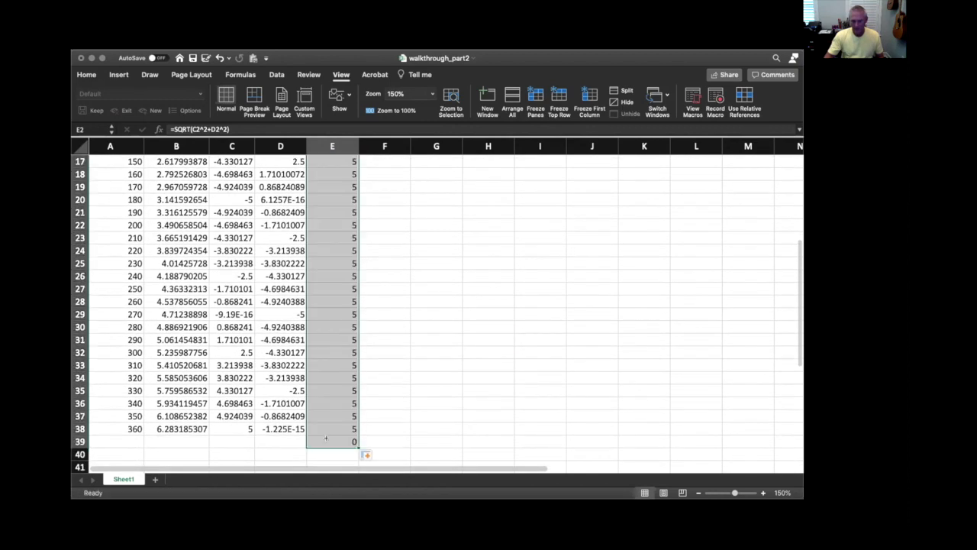
left_click(344, 440)
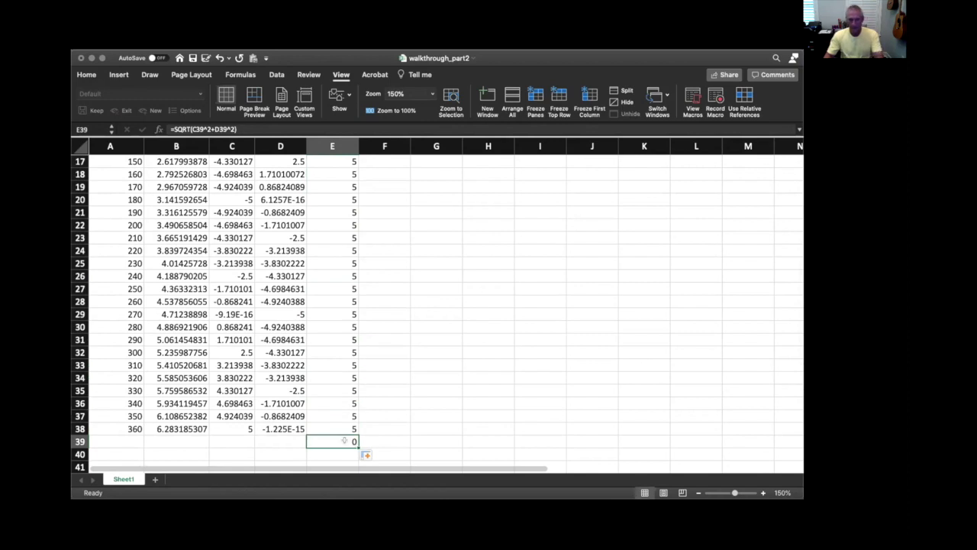
left_click(416, 416)
scroll(416, 405, "up", 5)
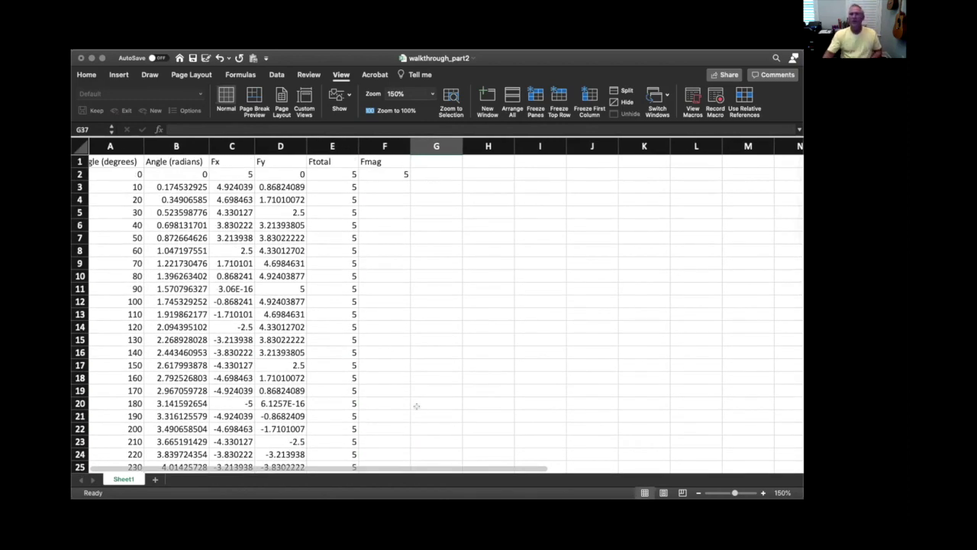
Test the recalculation by setting Fmag in F2 to 3, and set it back to 5
left_click(398, 174)
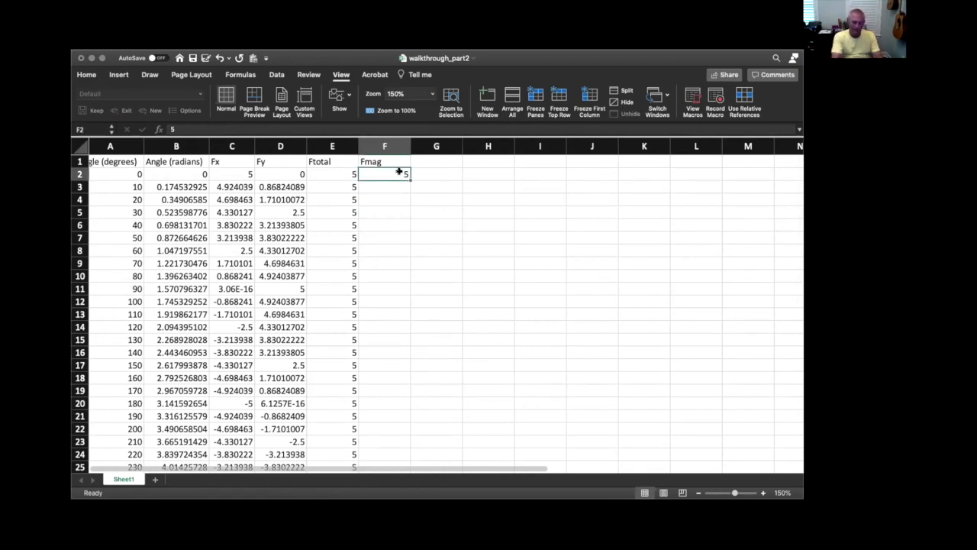
type("3")
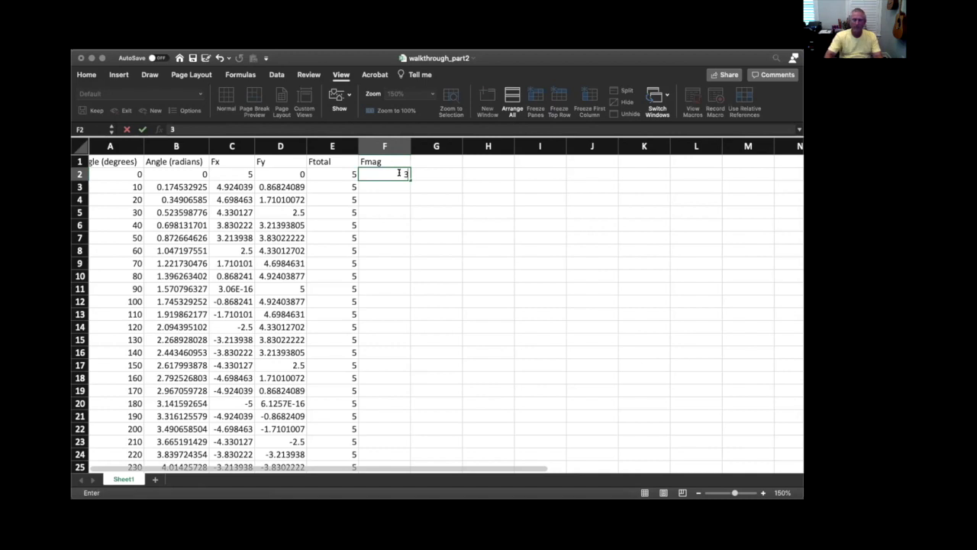
left_click(430, 174)
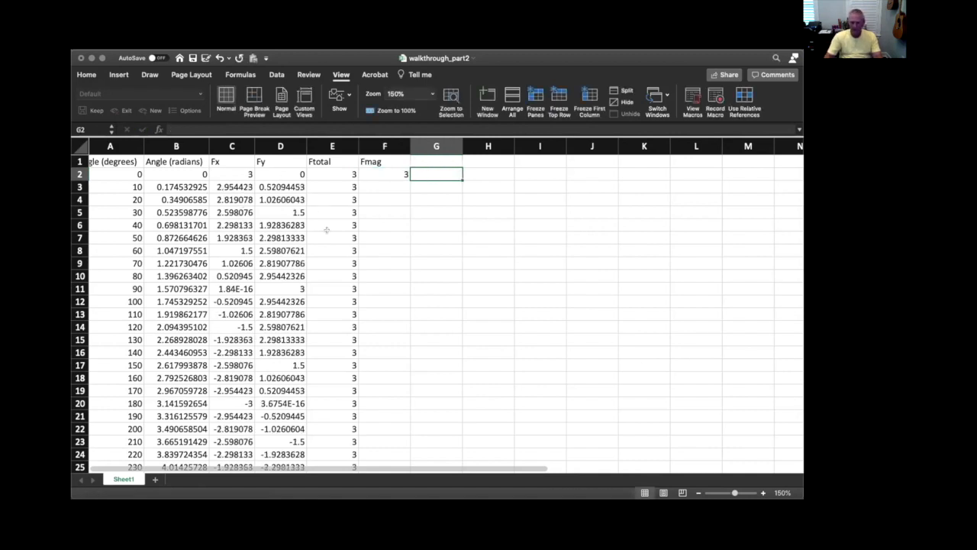
left_click(396, 173)
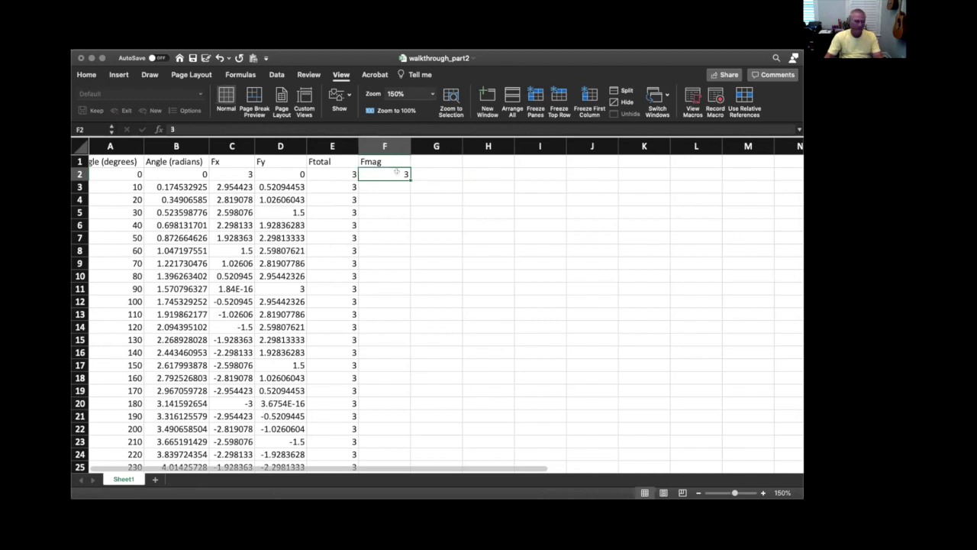
type("5")
left_click(479, 175)
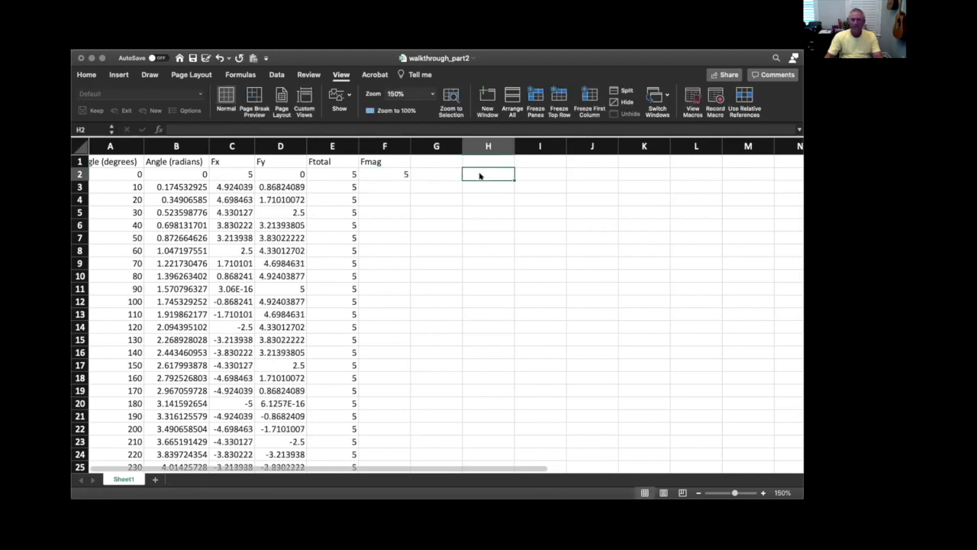
left_click(439, 199)
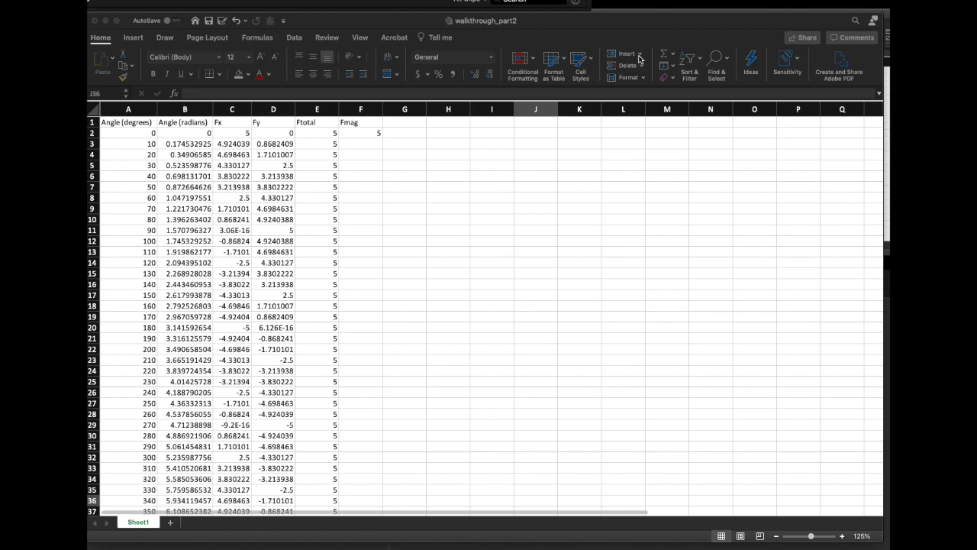
Examine the column, bar, treemap and sunburst chart types available for insertion
left_click(460, 167)
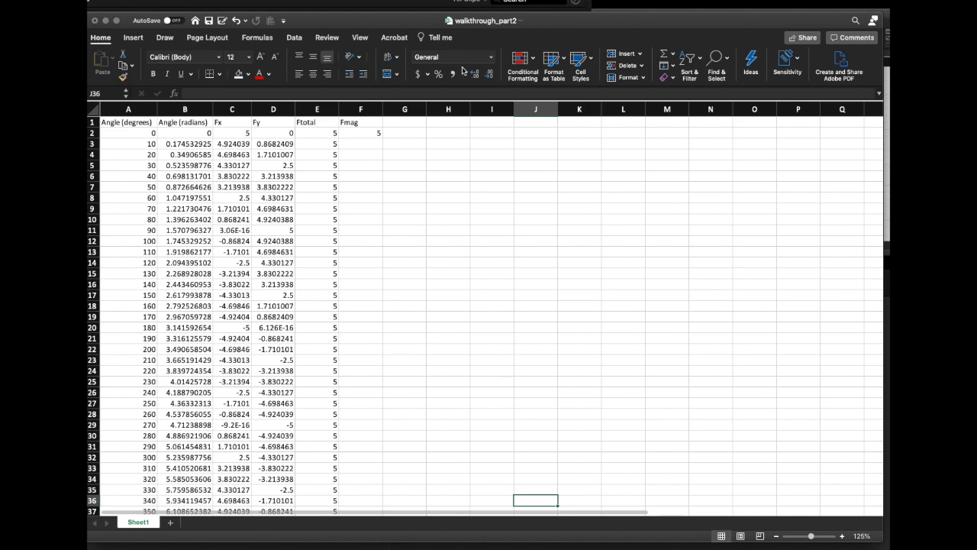
left_click(136, 40)
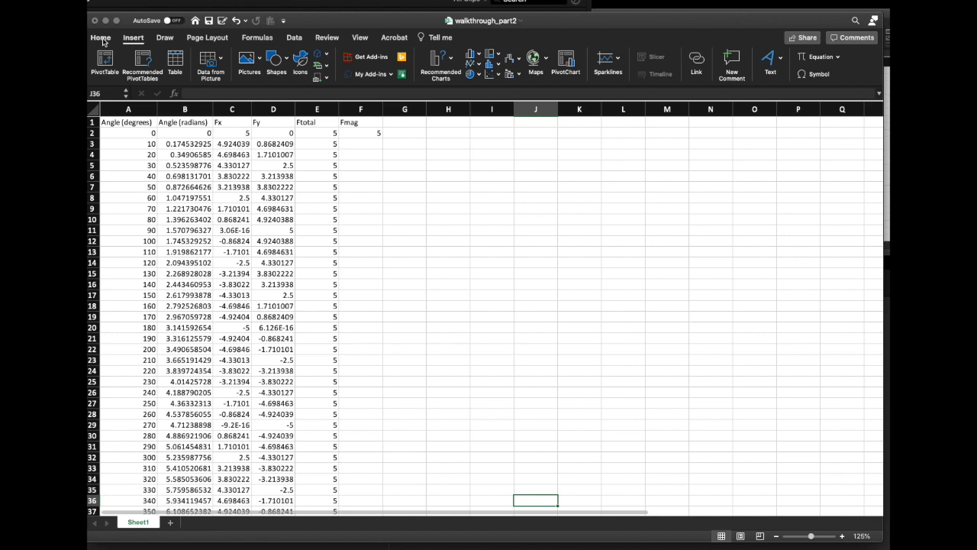
left_click(114, 40)
left_click(132, 39)
left_click(481, 57)
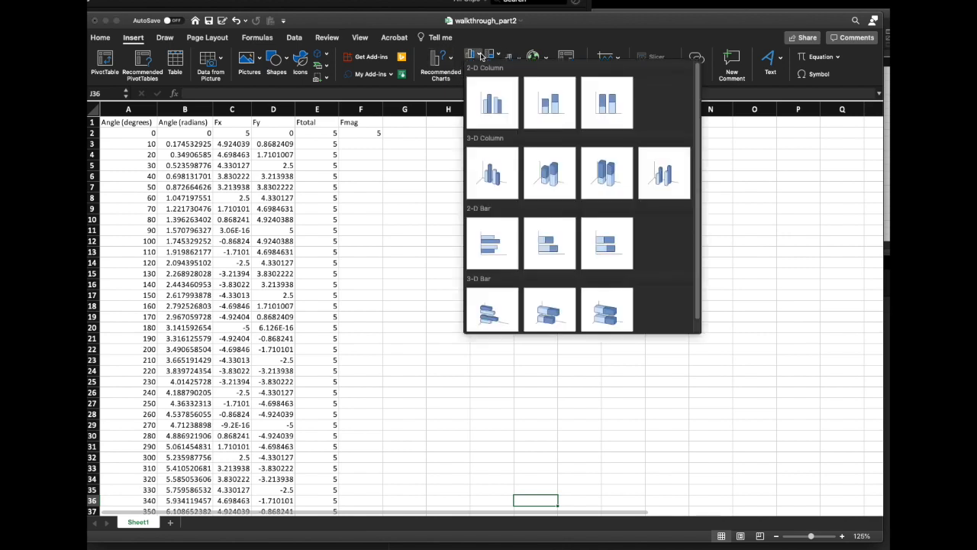
left_click(481, 57)
left_click(499, 57)
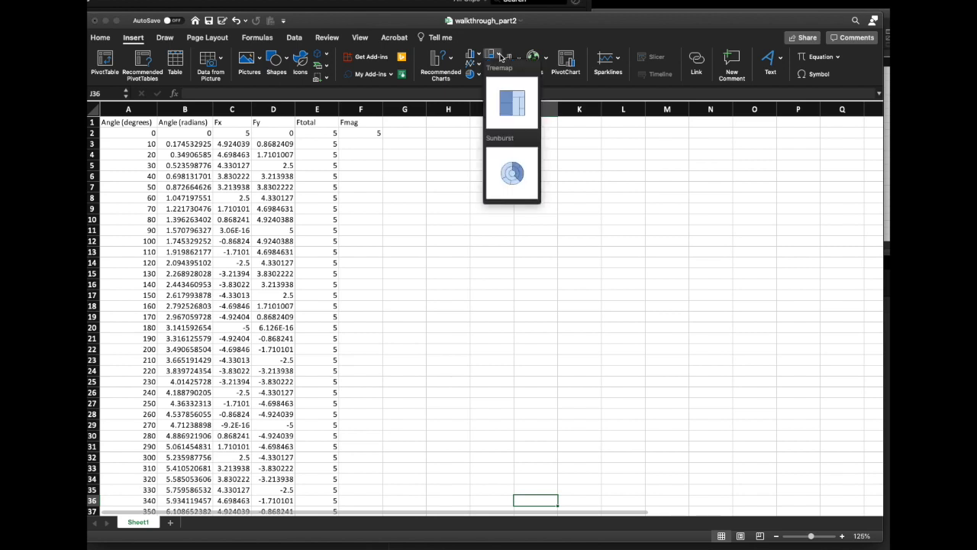
left_click(605, 135)
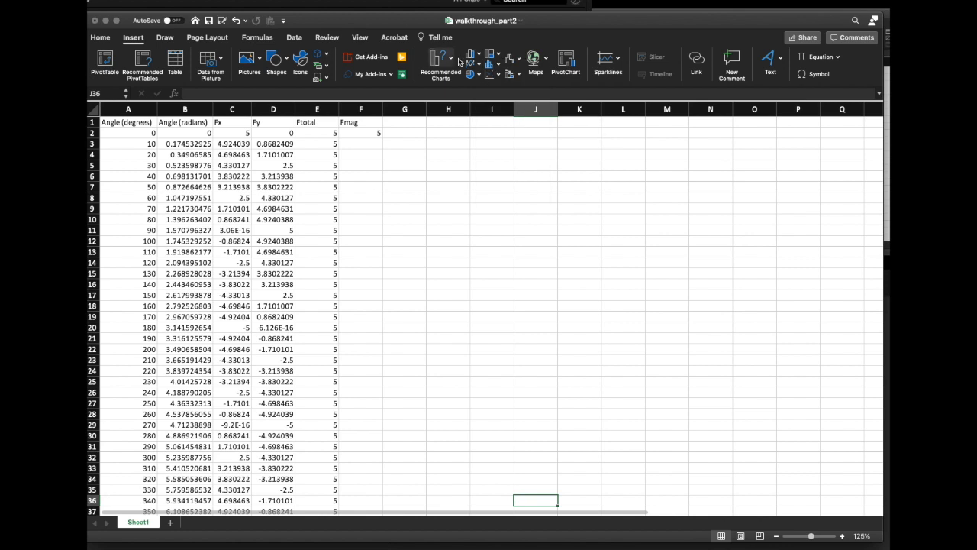
left_click(500, 75)
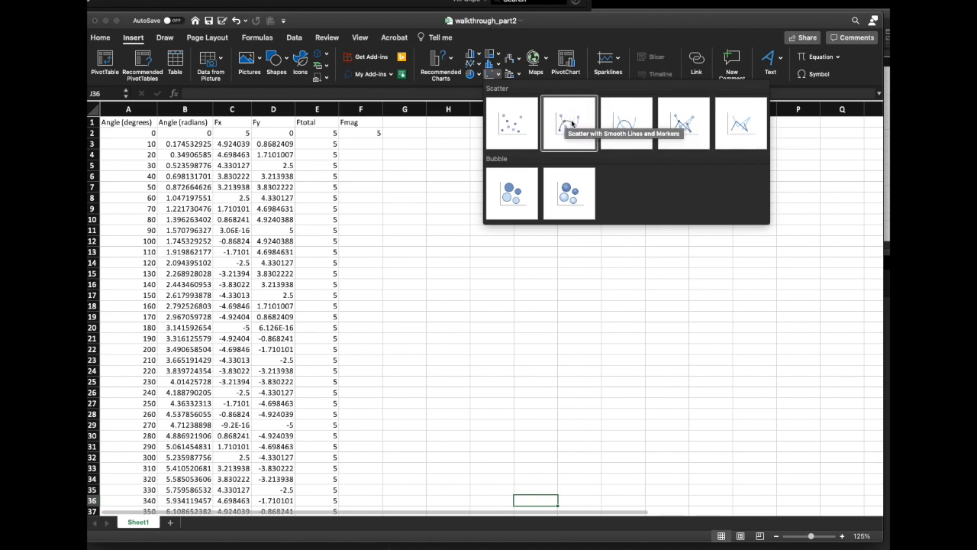
left_click(690, 122)
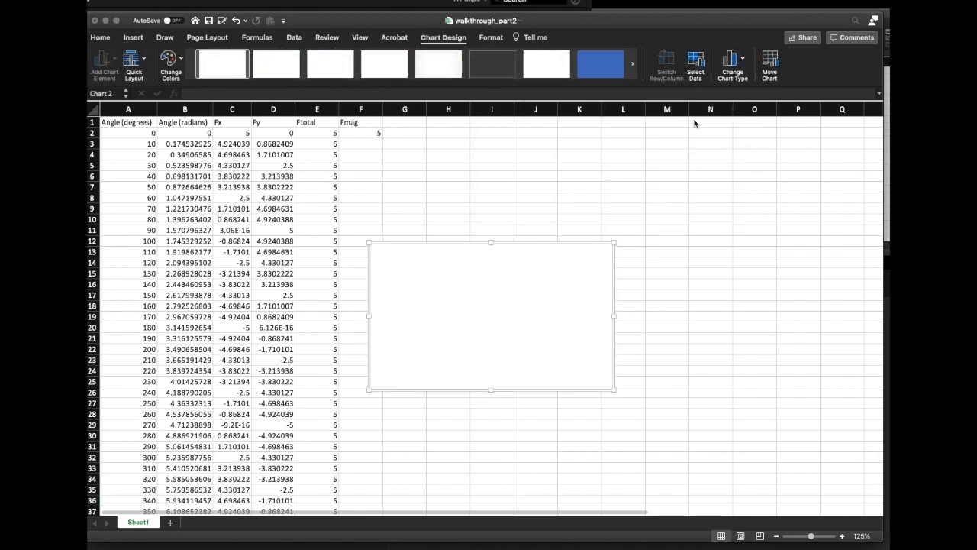
right_click(524, 263)
left_click(539, 266)
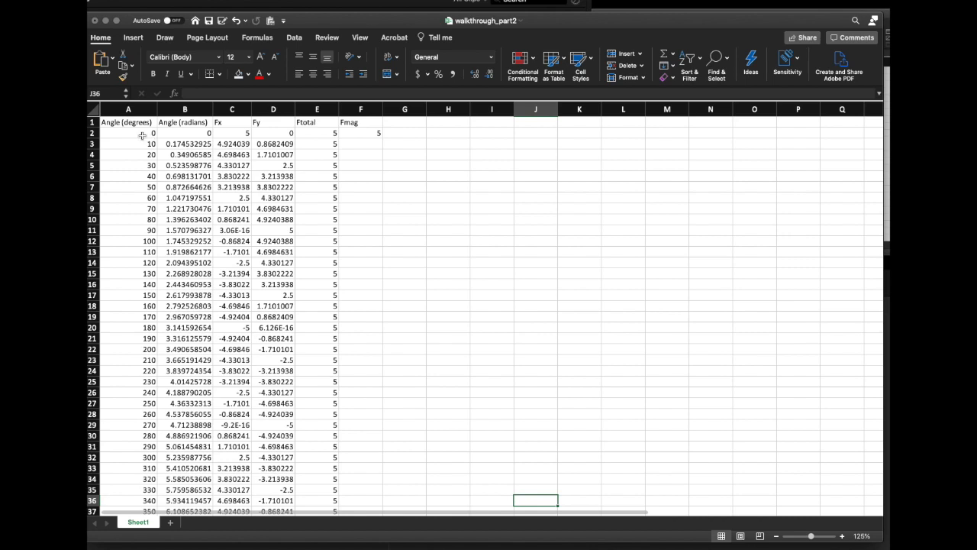
Insert a scatter chart with straight lines and markers from A1:E38 and enlarge it to about column O and row 31
left_click(120, 122)
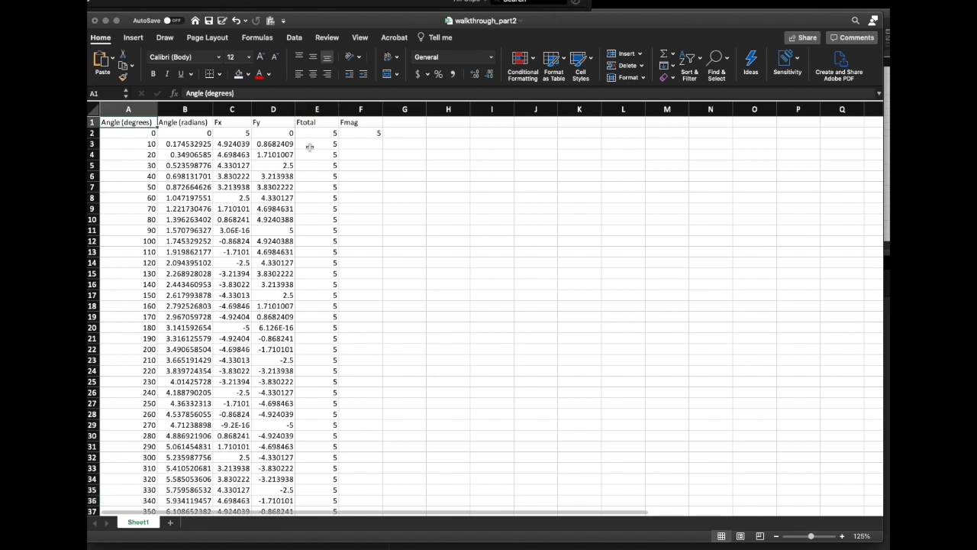
scroll(309, 147, "down", 5)
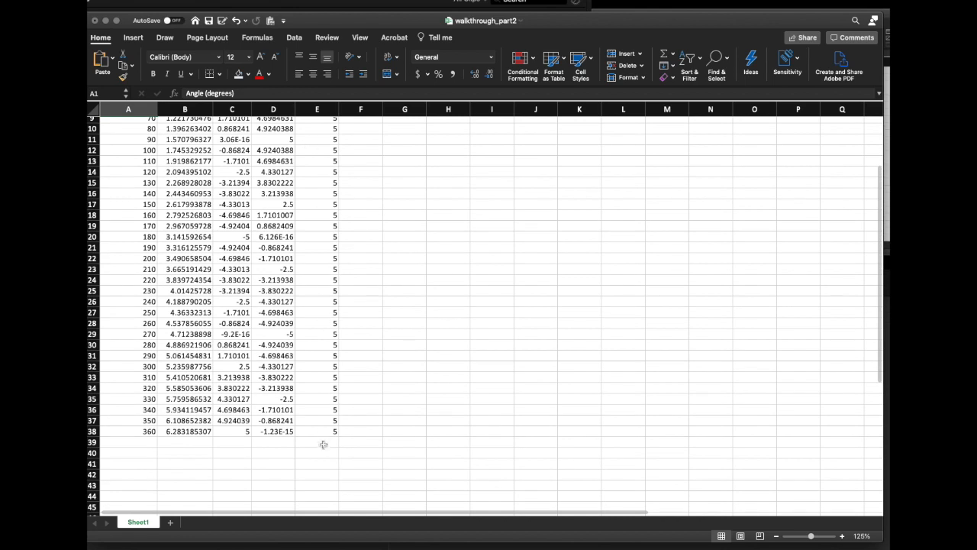
left_click(323, 431, "shift")
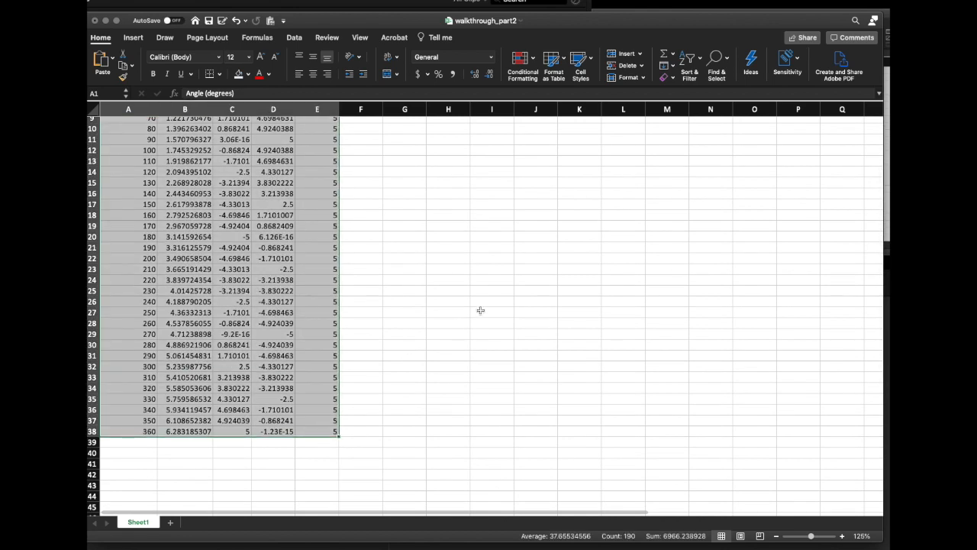
scroll(480, 310, "up", 5)
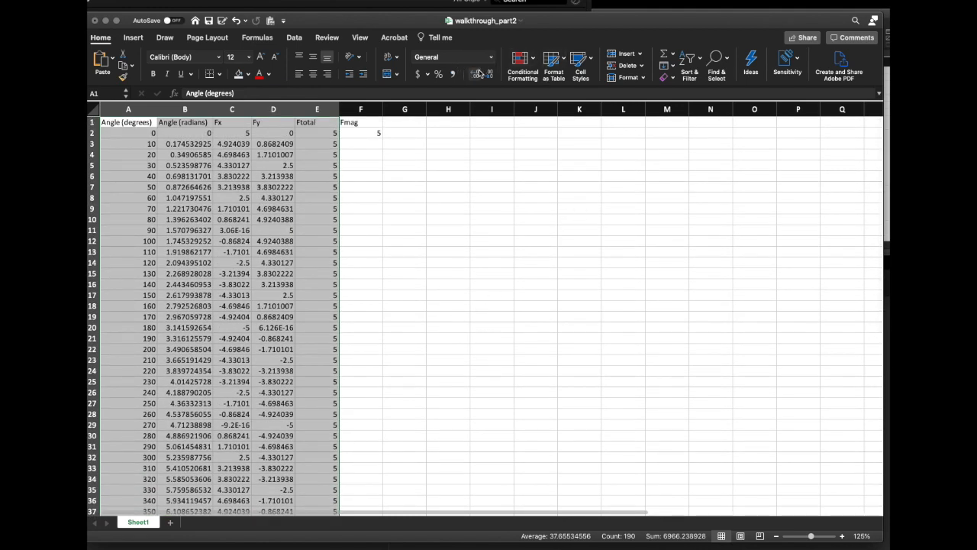
left_click(134, 39)
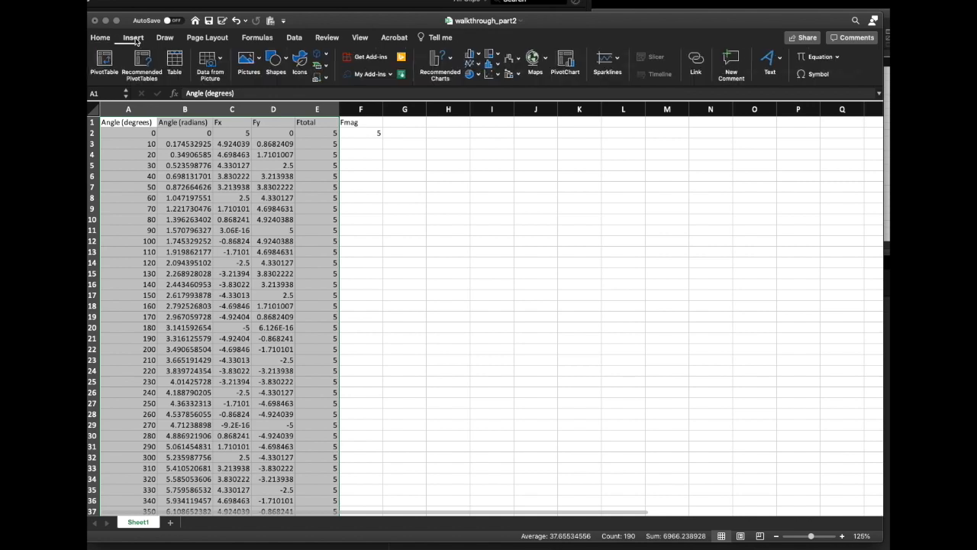
left_click(500, 77)
left_click(690, 120)
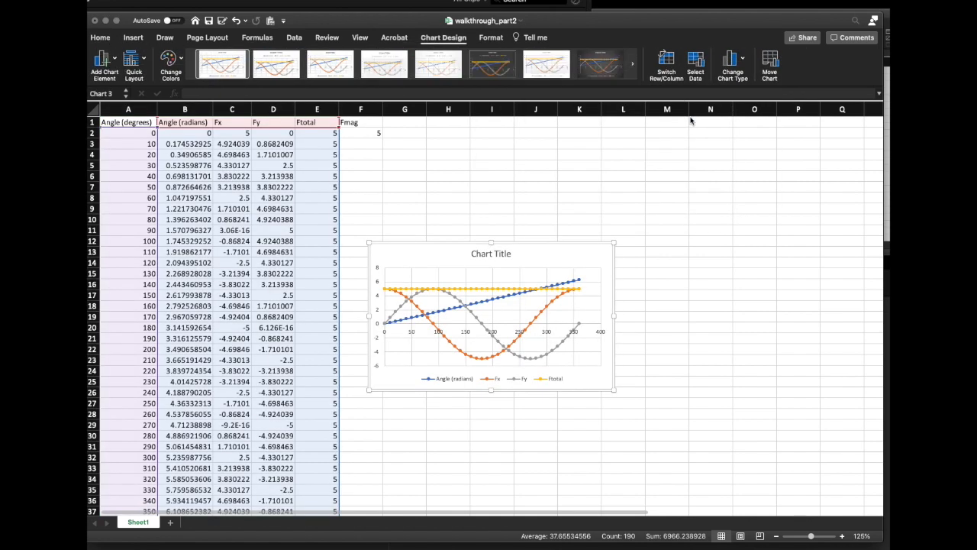
left_click_drag(614, 390, 774, 448)
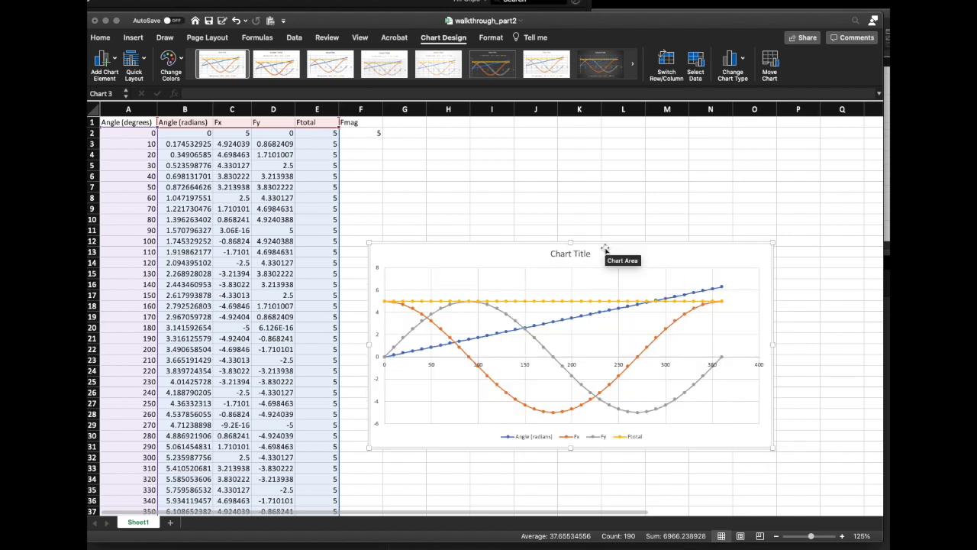
Move and enlarge the chart to cover about F4:P28, and delete its Ftotal and Angle (radians) series
left_click_drag(604, 249, 594, 163)
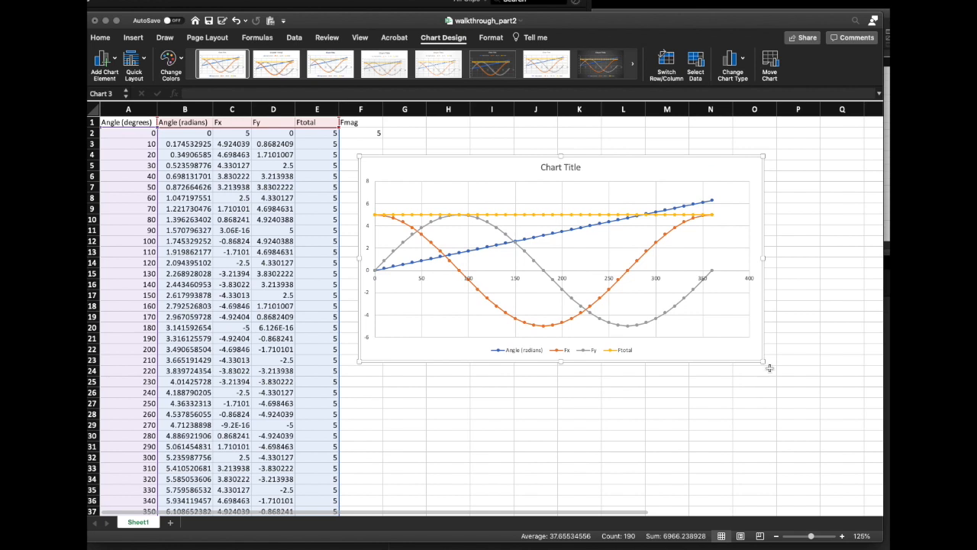
left_click_drag(761, 360, 815, 415)
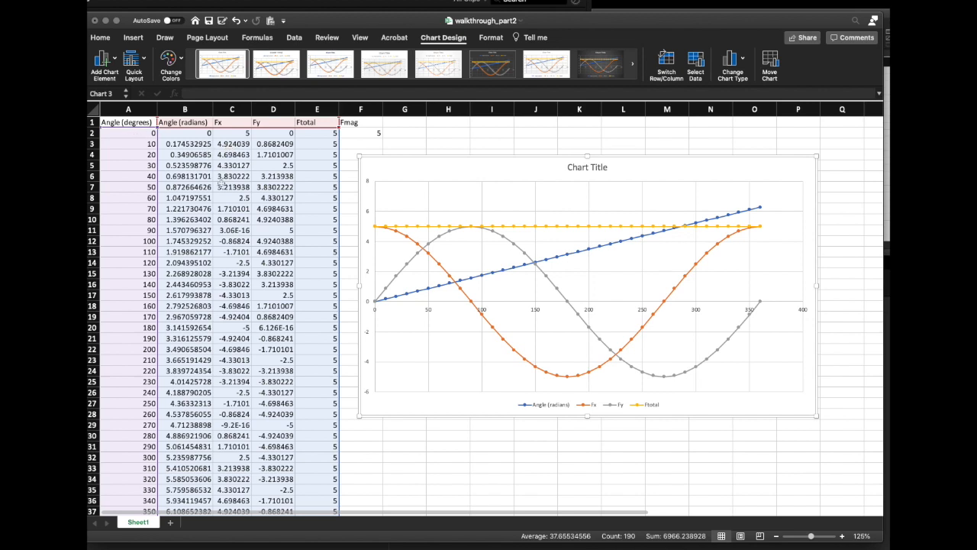
left_click(548, 228)
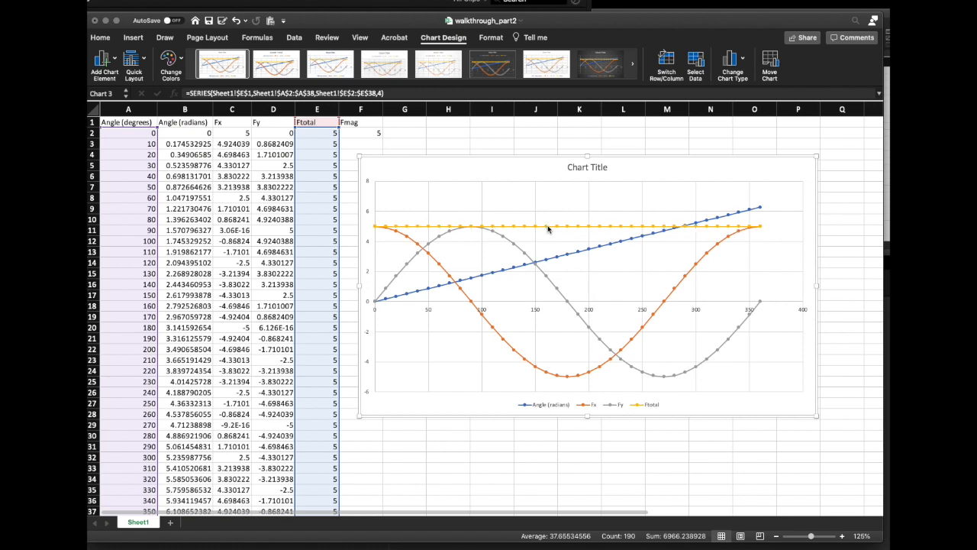
key("Delete")
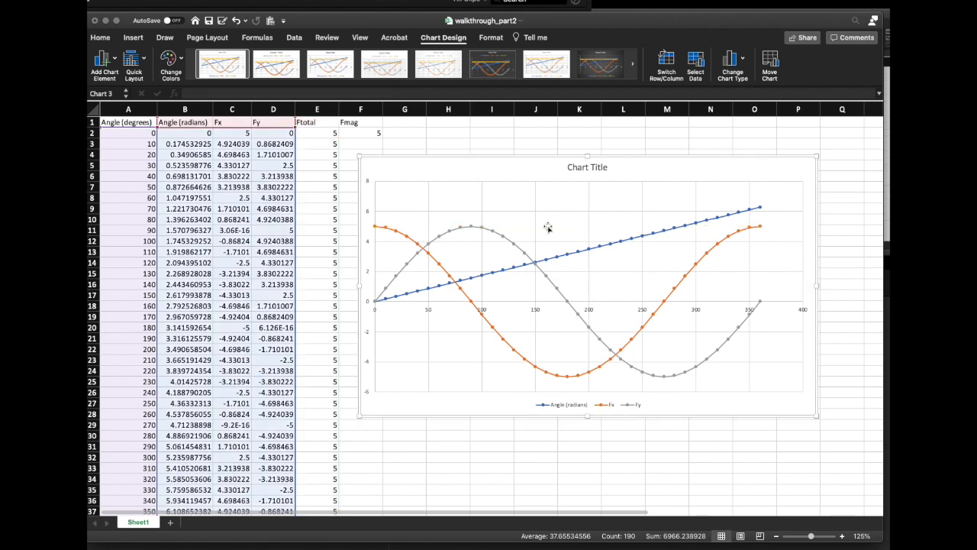
left_click(588, 251)
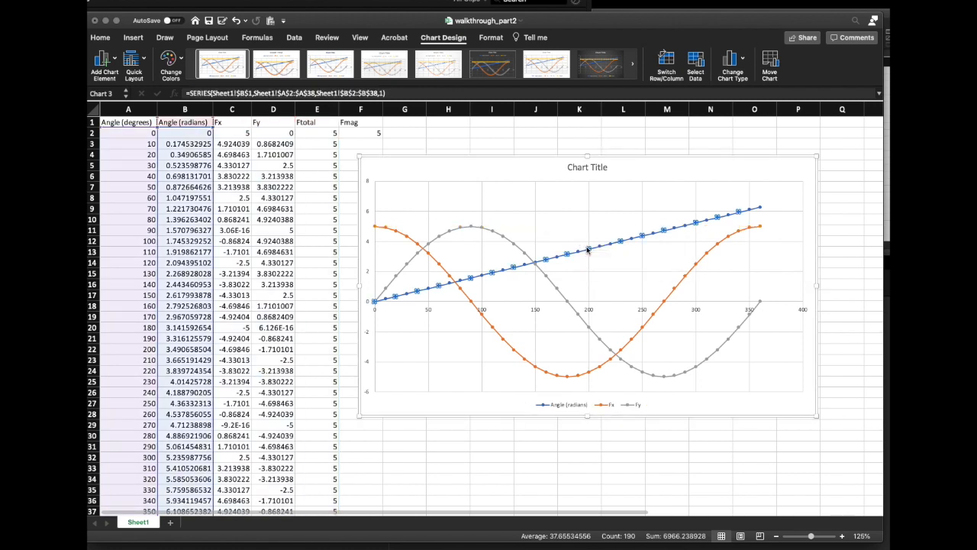
key("Delete")
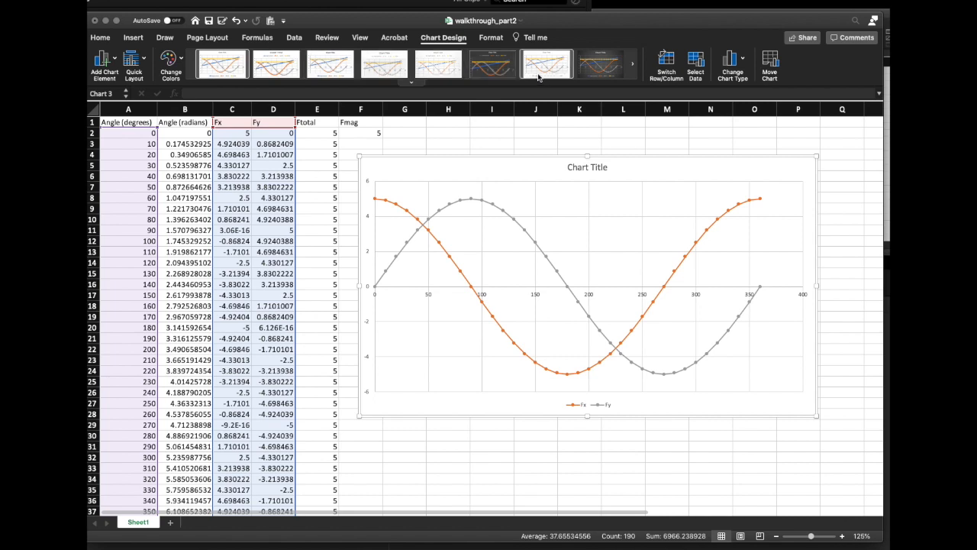
Try several chart styles on the Fx and Fy chart and apply the third style in the gallery
left_click(440, 66)
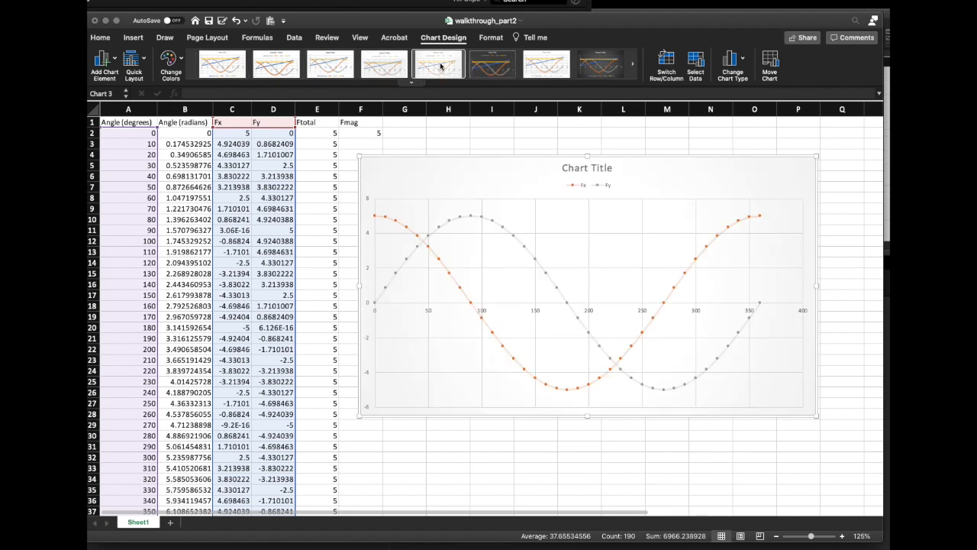
left_click(386, 65)
left_click(347, 70)
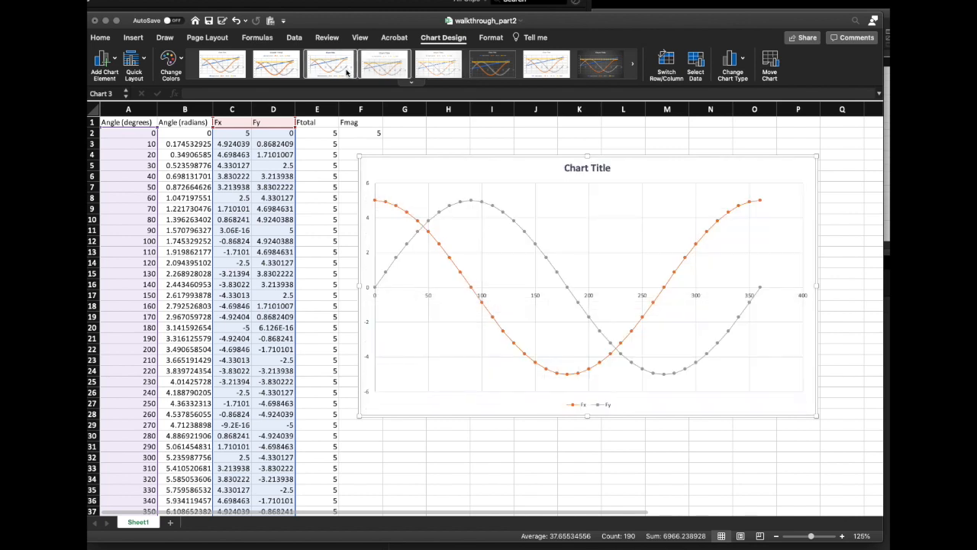
left_click(290, 70)
left_click(319, 69)
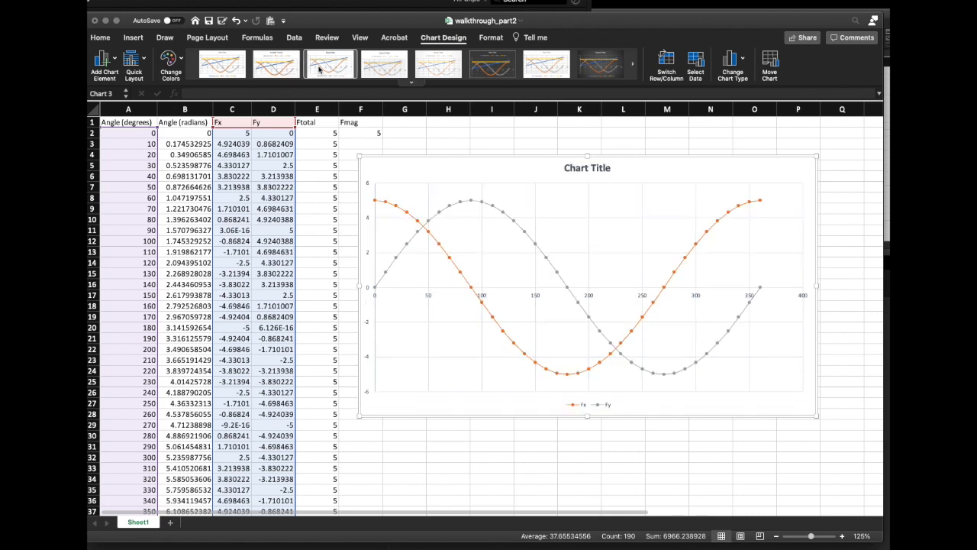
Switch the chart between Layout 1 and the layout without titles or gridlines, ending on the one without titles
left_click(145, 61)
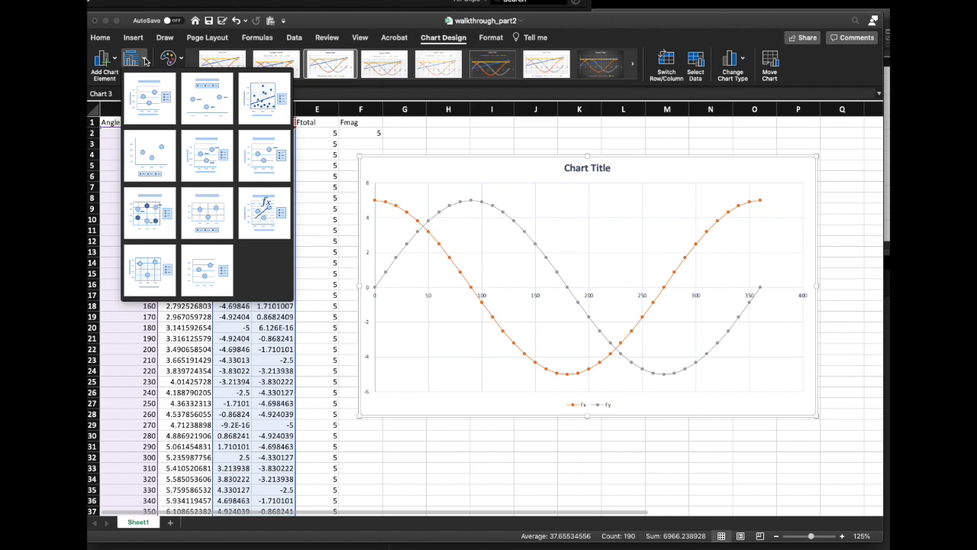
left_click(145, 102)
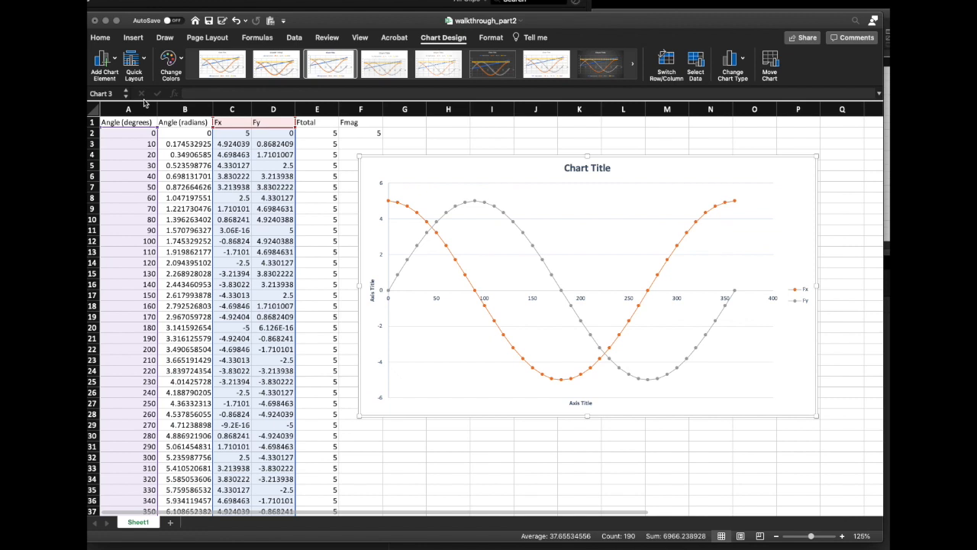
left_click(134, 59)
left_click(147, 149)
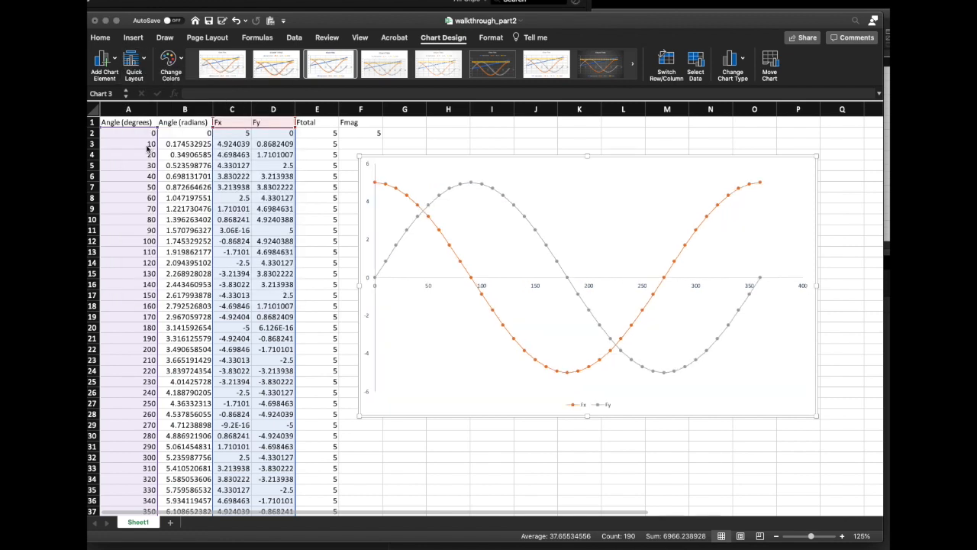
left_click(147, 61)
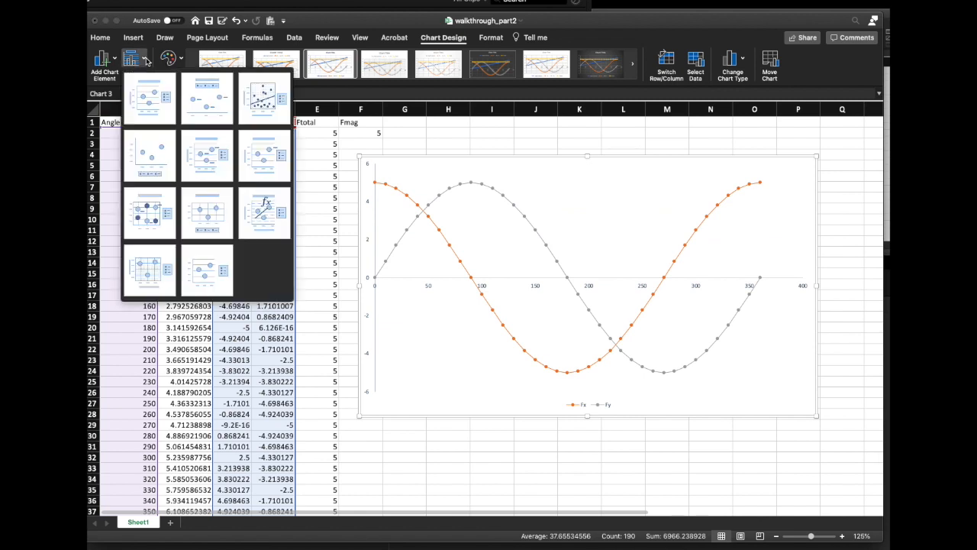
left_click(142, 101)
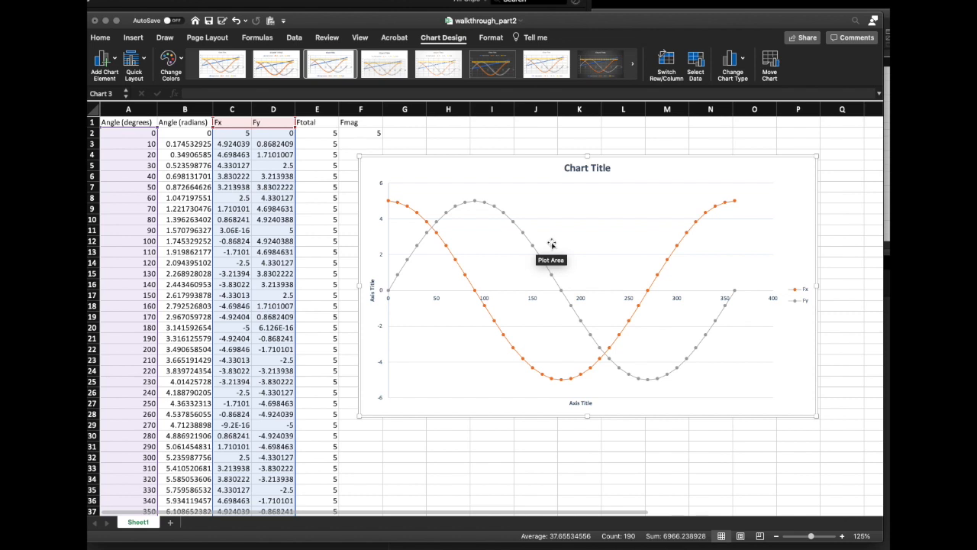
left_click(143, 59)
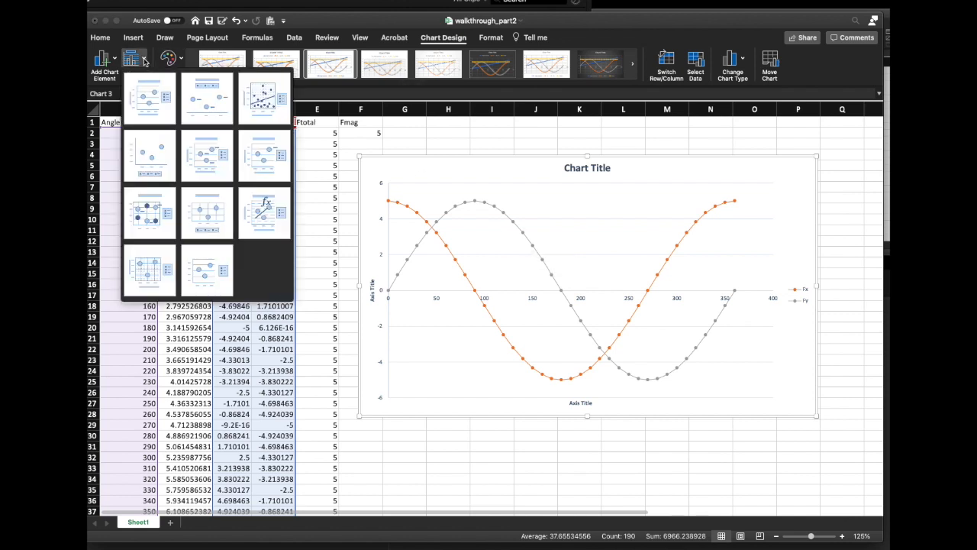
left_click(150, 112)
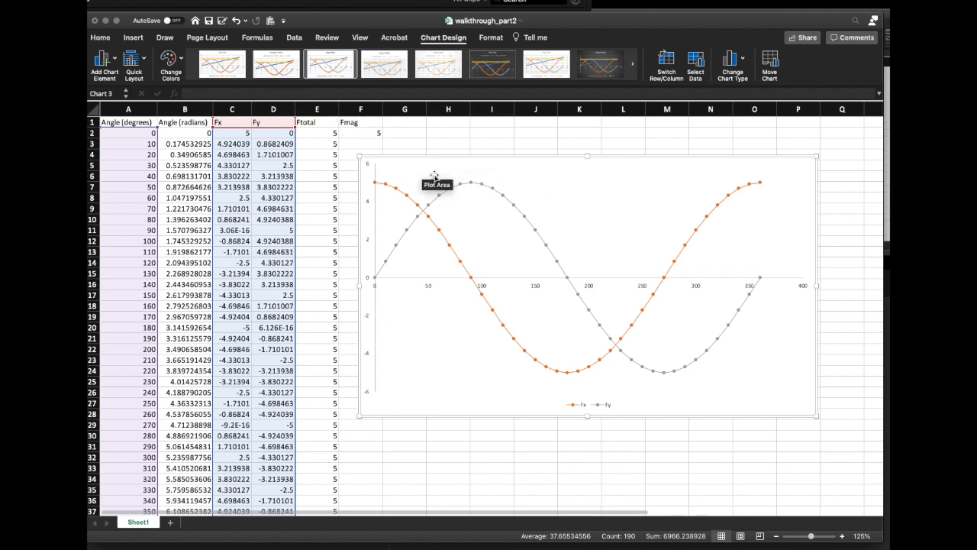
Add a primary horizontal axis title and a chart title above the chart as individual elements
left_click(115, 60)
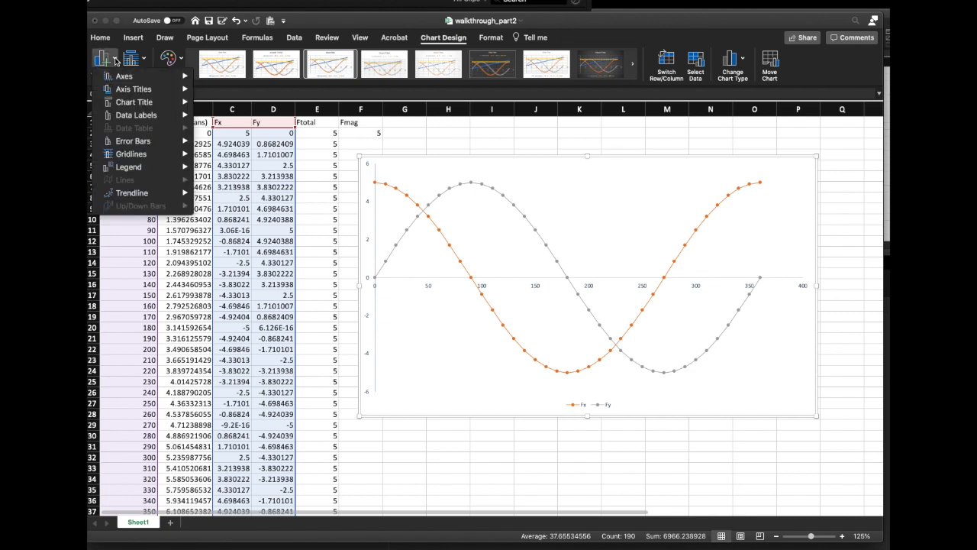
mouse_move(120, 105)
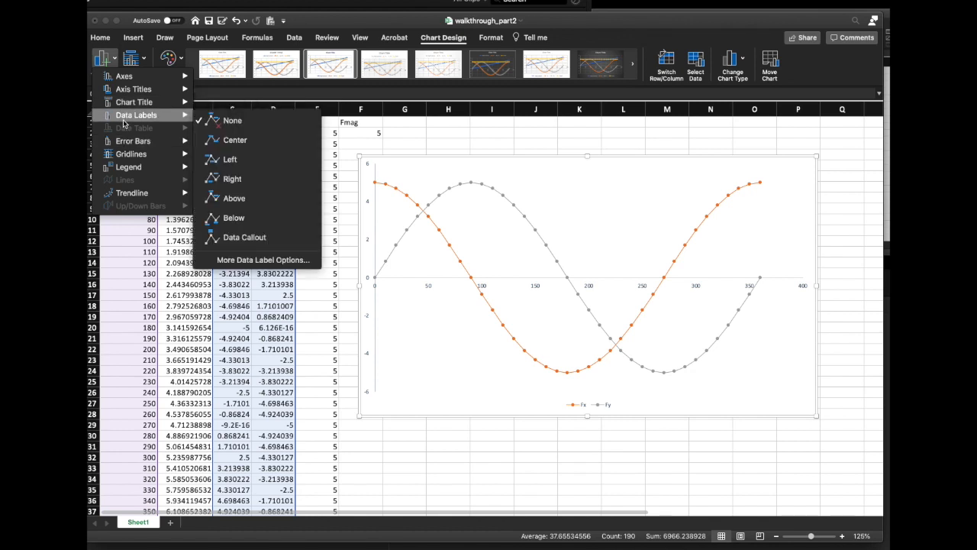
mouse_move(133, 90)
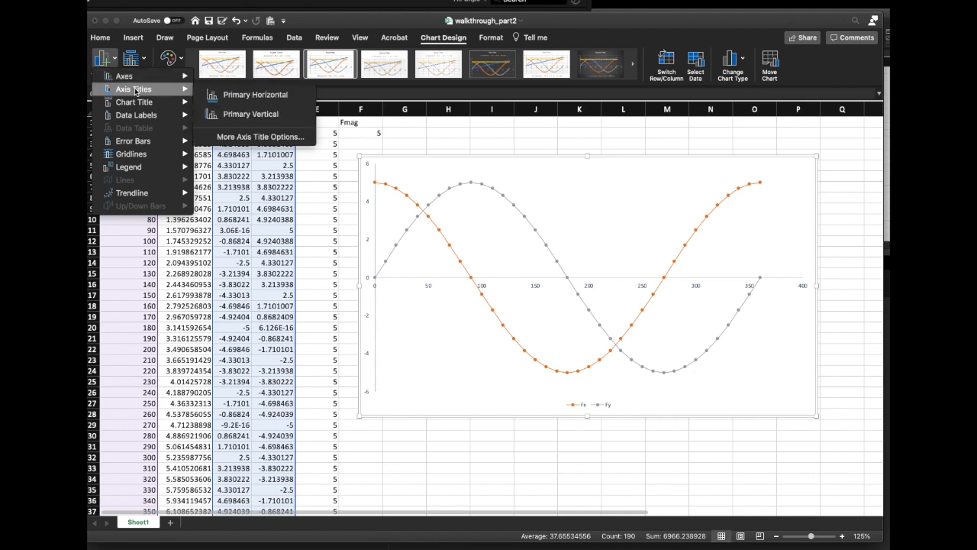
left_click(223, 96)
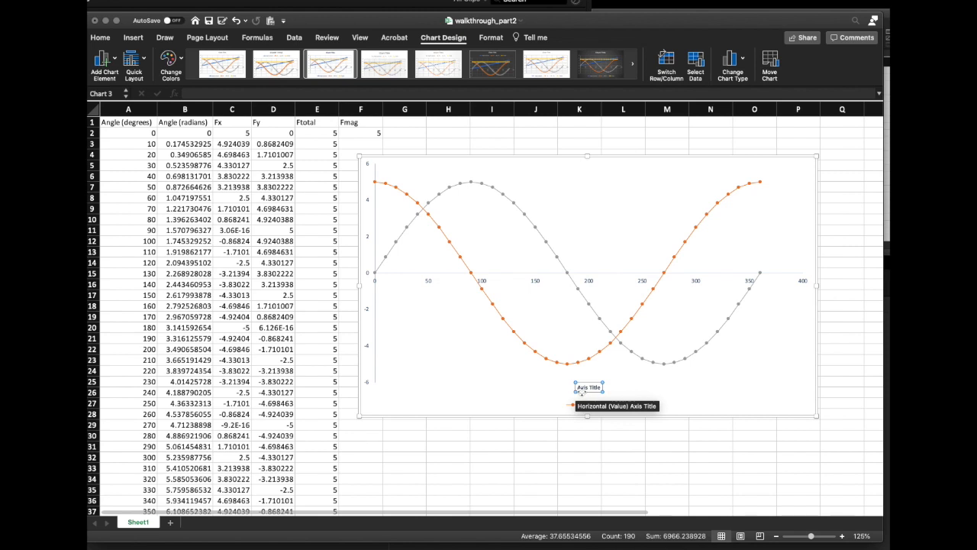
left_click(116, 61)
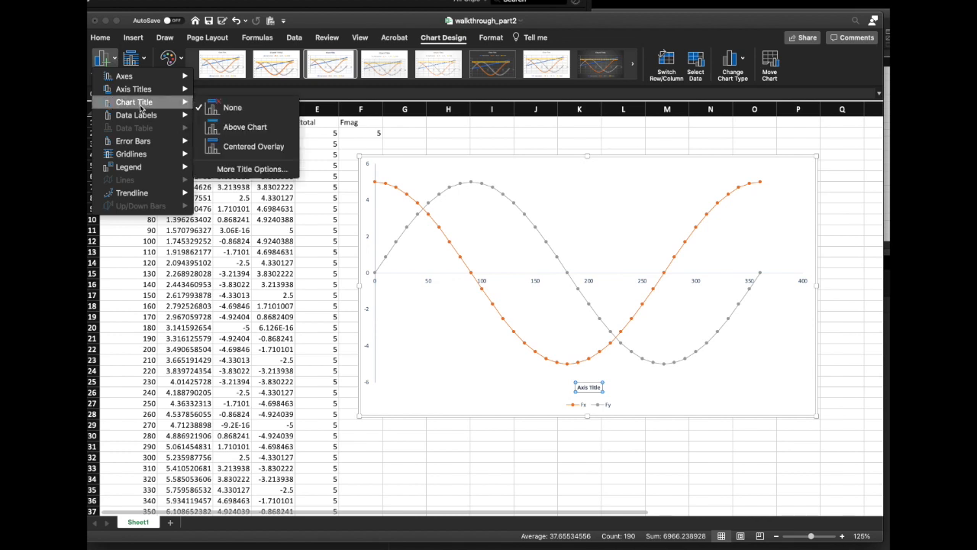
left_click(233, 130)
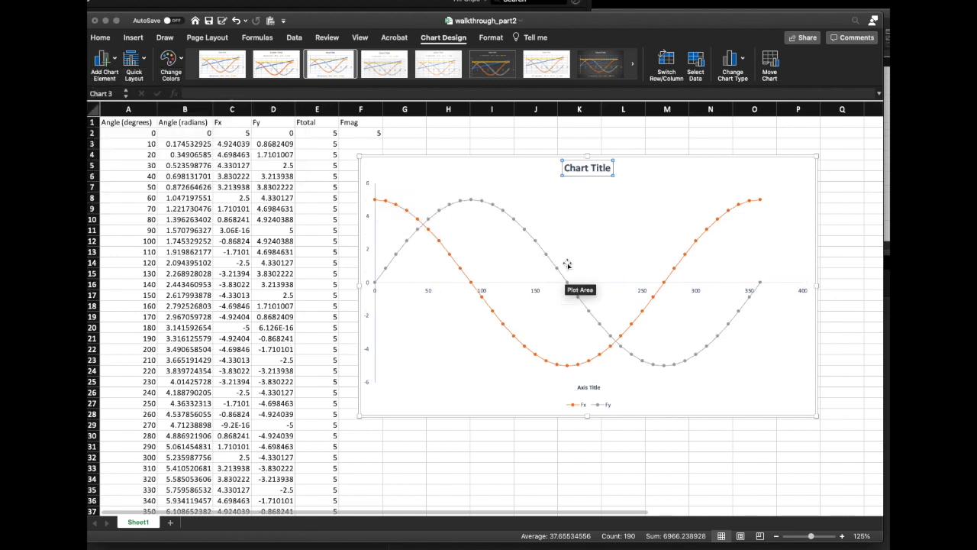
Apply quick layout Layout 1 to the chart and change the chart title text to "Title"
left_click(143, 58)
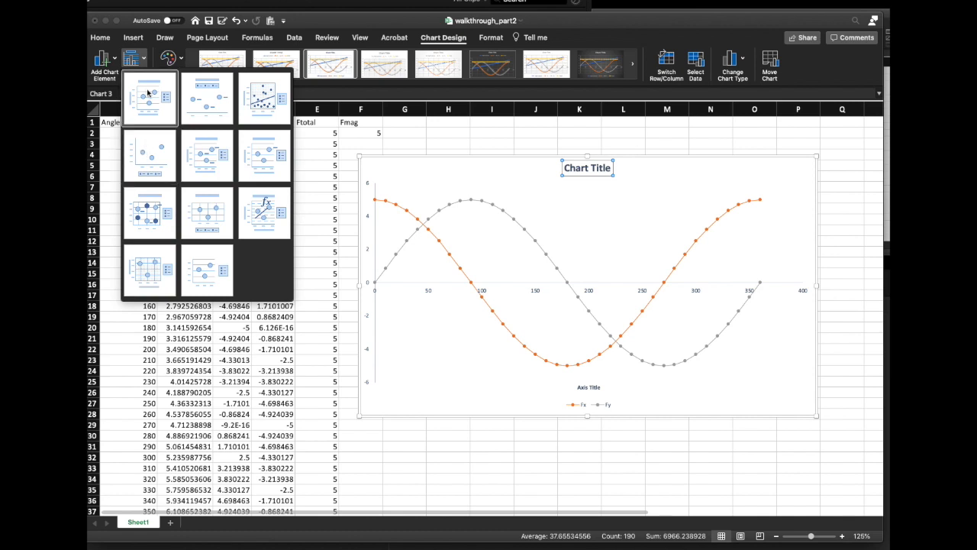
left_click(149, 94)
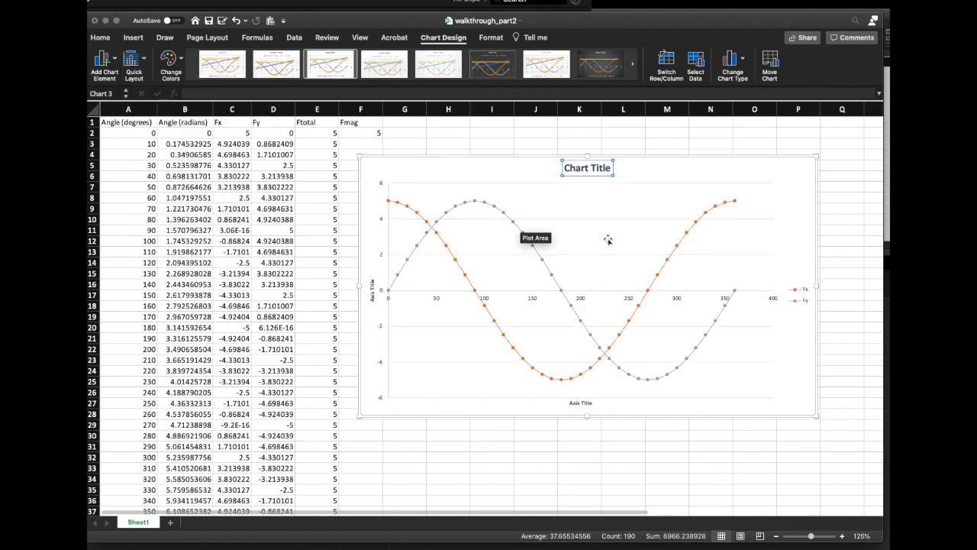
left_click(593, 171)
key("BackSpace")
key("BackSpace")
key("BackSpace")
key("BackSpace")
key("BackSpace")
key("BackSpace")
key("BackSpace")
key("BackSpace")
key("BackSpace")
key("BackSpace")
key("BackSpace")
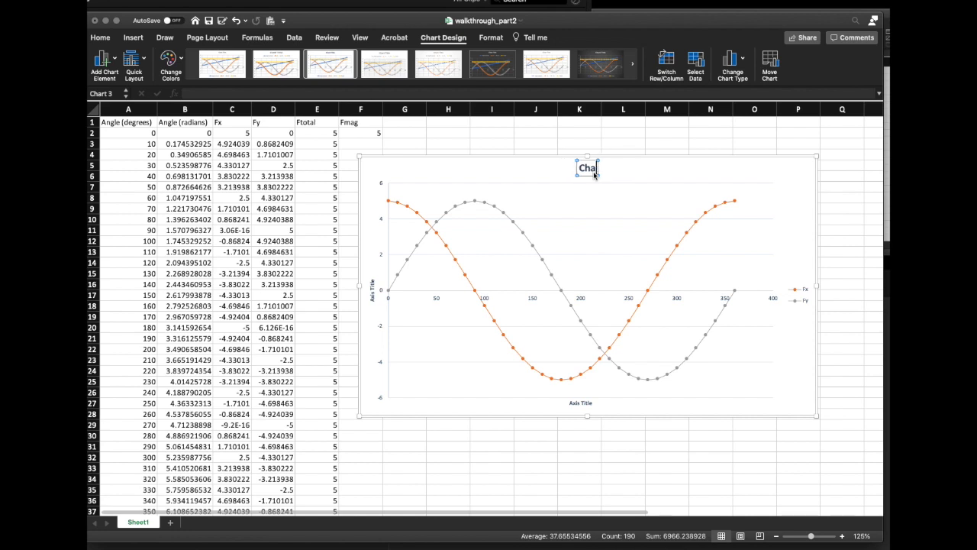
type("Title")
Set the horizontal axis title to "Theta (degrees)" and close the formatting pane
double_click(582, 404)
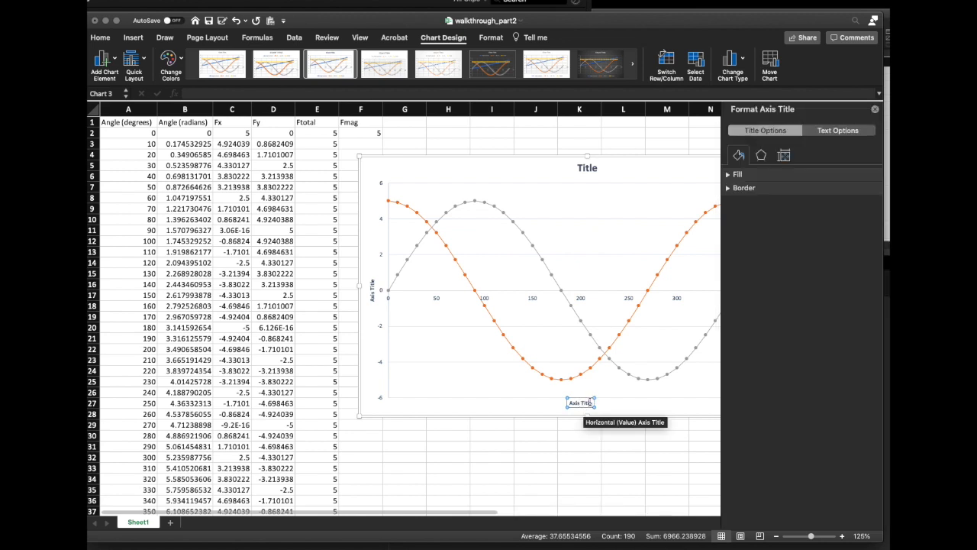
key("BackSpace")
key("BackSpace")
key("BackSpace")
key("BackSpace")
key("BackSpace")
key("BackSpace")
key("BackSpace")
key("BackSpace")
key("BackSpace")
key("BackSpace")
type("De")
key("BackSpace")
key("BackSpace")
type("Theta (degrees)")
left_click(652, 388)
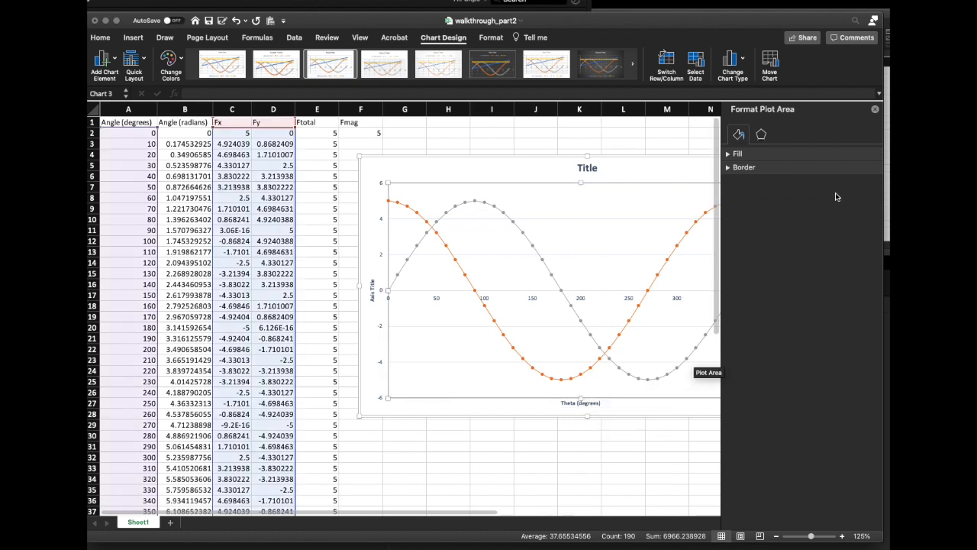
left_click(876, 111)
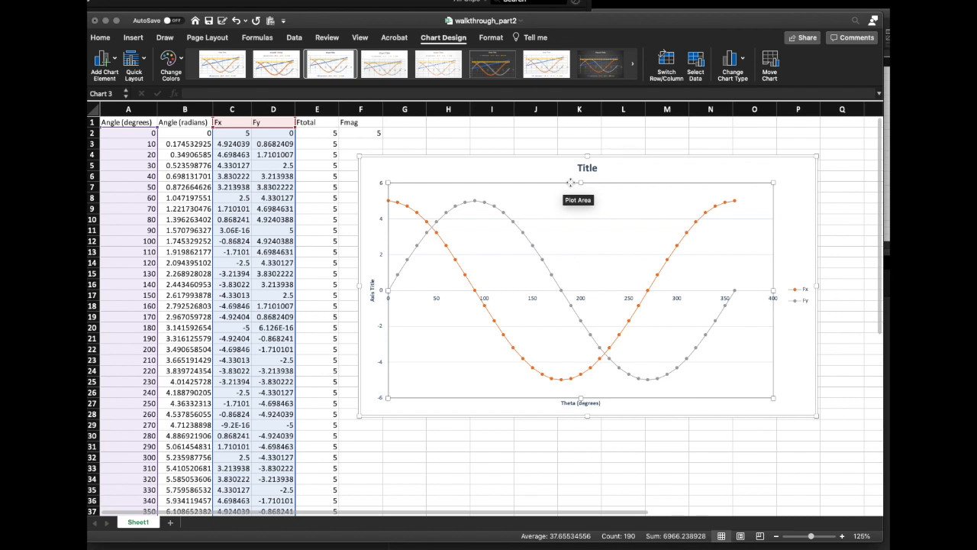
Rename Sheet1 as "Part 2"
left_click(138, 523)
double_click(139, 523)
type("Part 2")
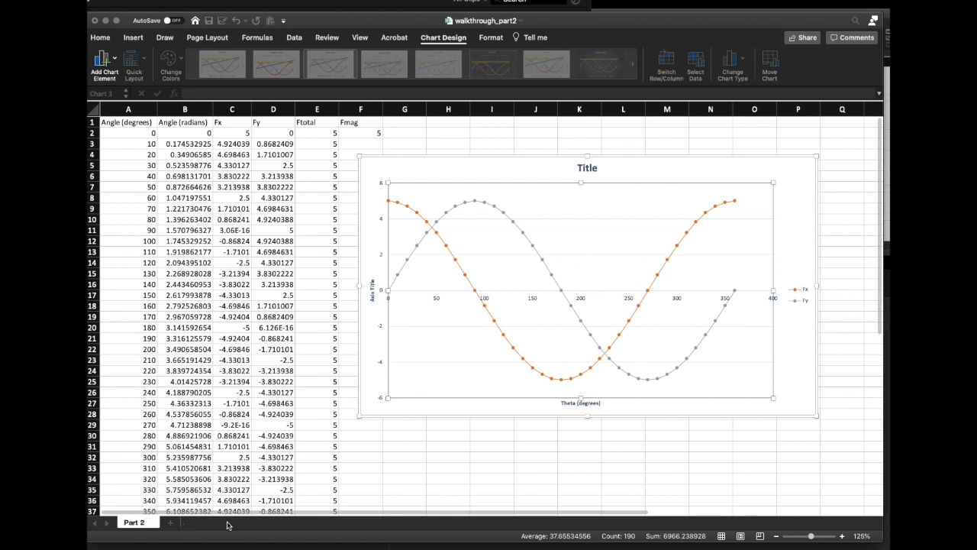
key("Return")
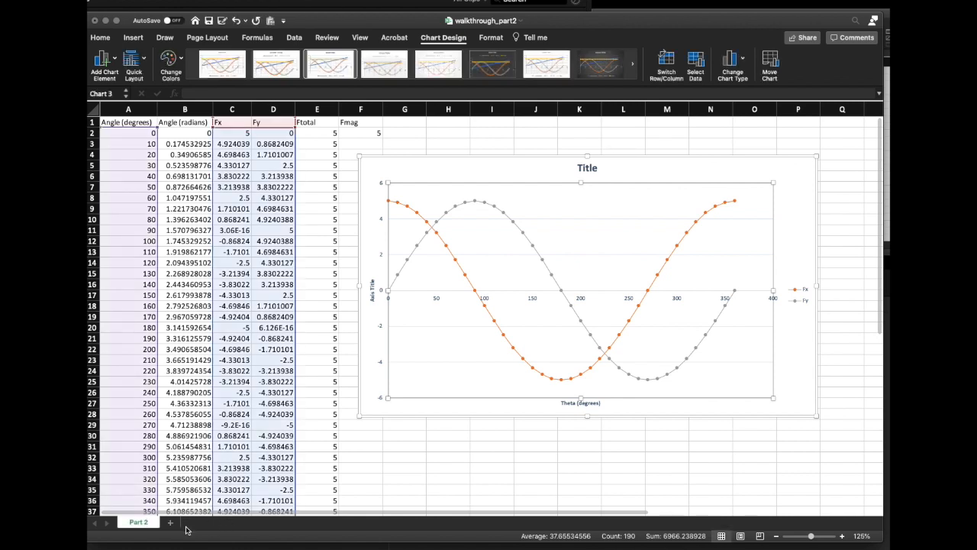
Add a new worksheet after Part 2 and name it "Part1"
left_click(171, 526)
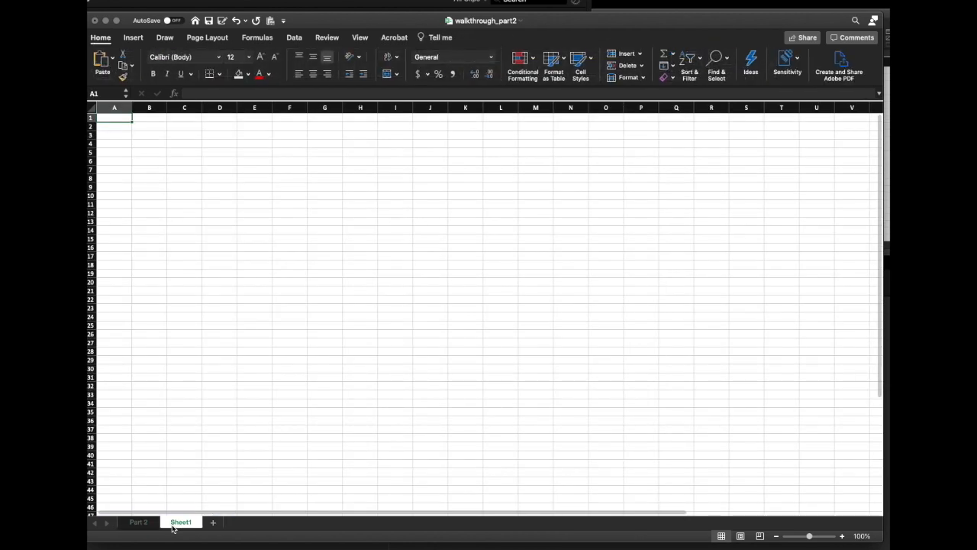
double_click(175, 523)
key("BackSpace")
type("Part1")
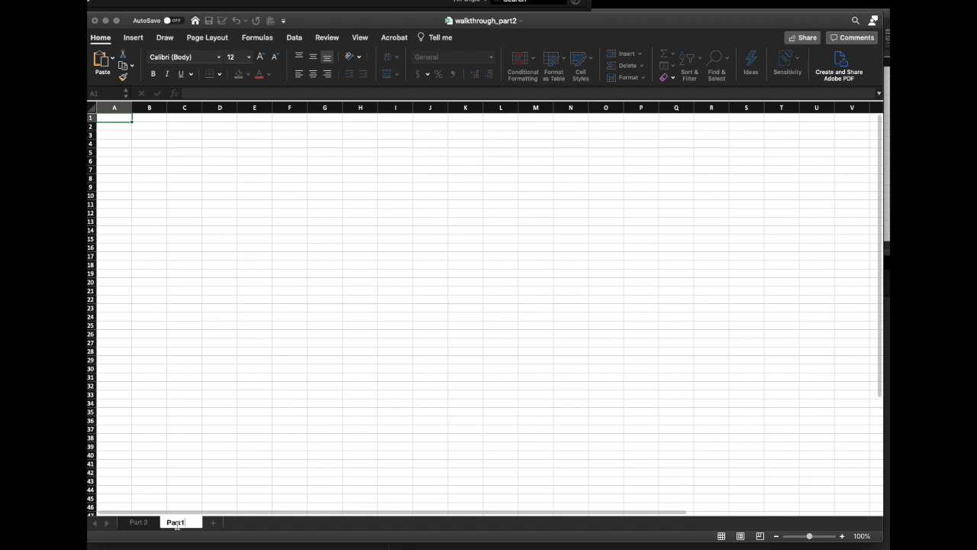
key("Return")
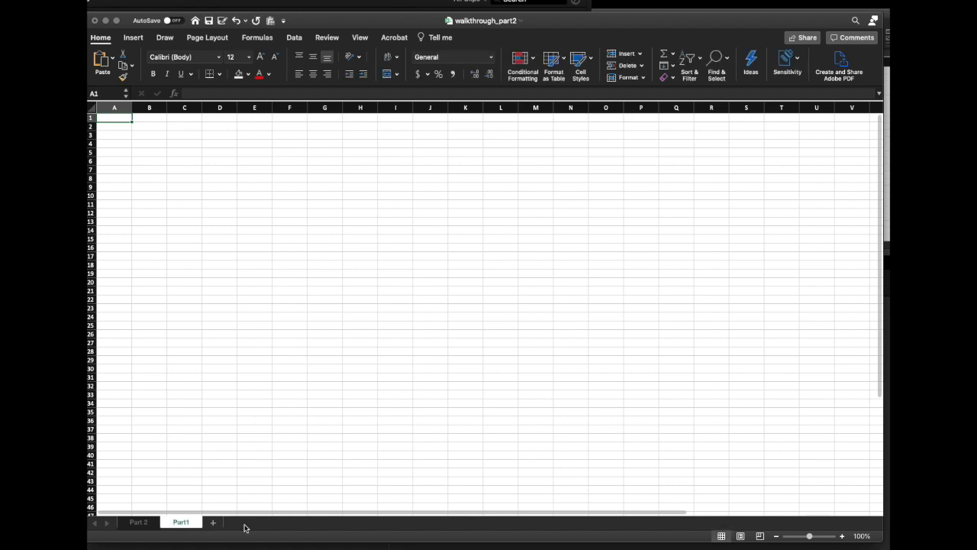